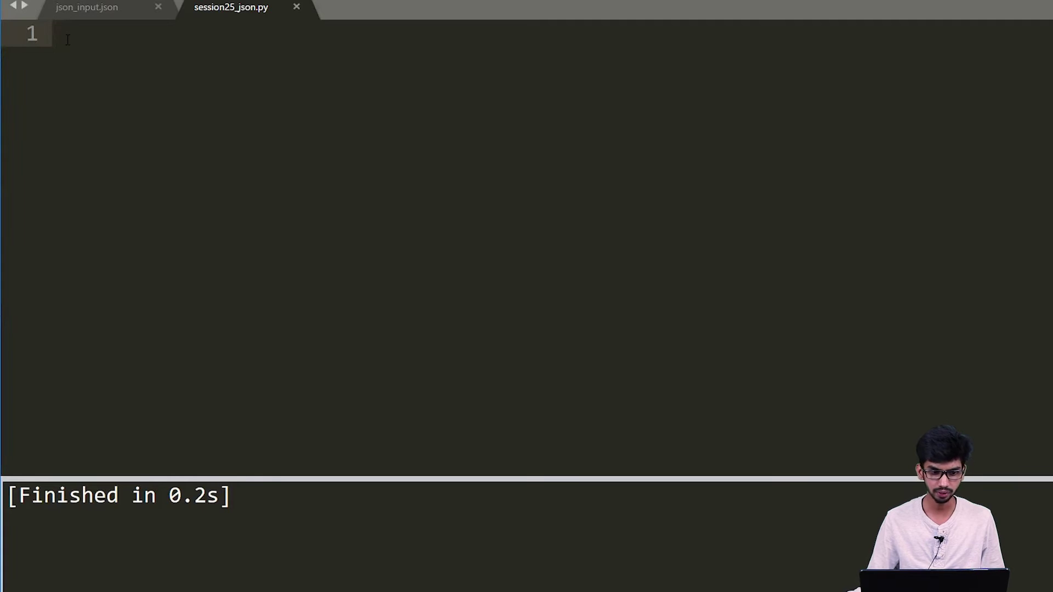
pyautogui.click(93, 13)
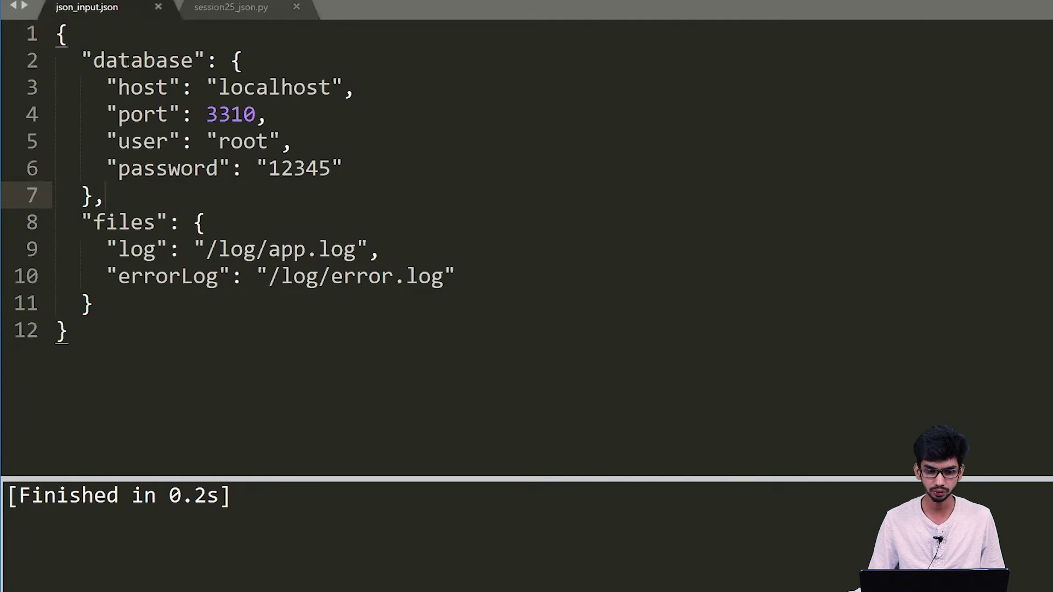
pyautogui.hotkey('ctrl', 'Tab')
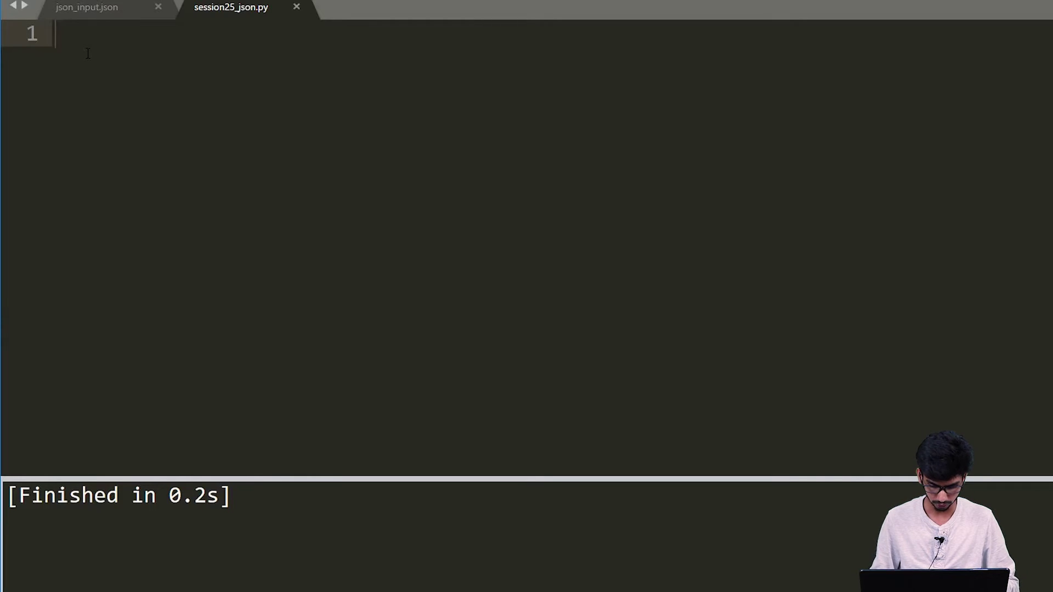
pyautogui.write('json ob')
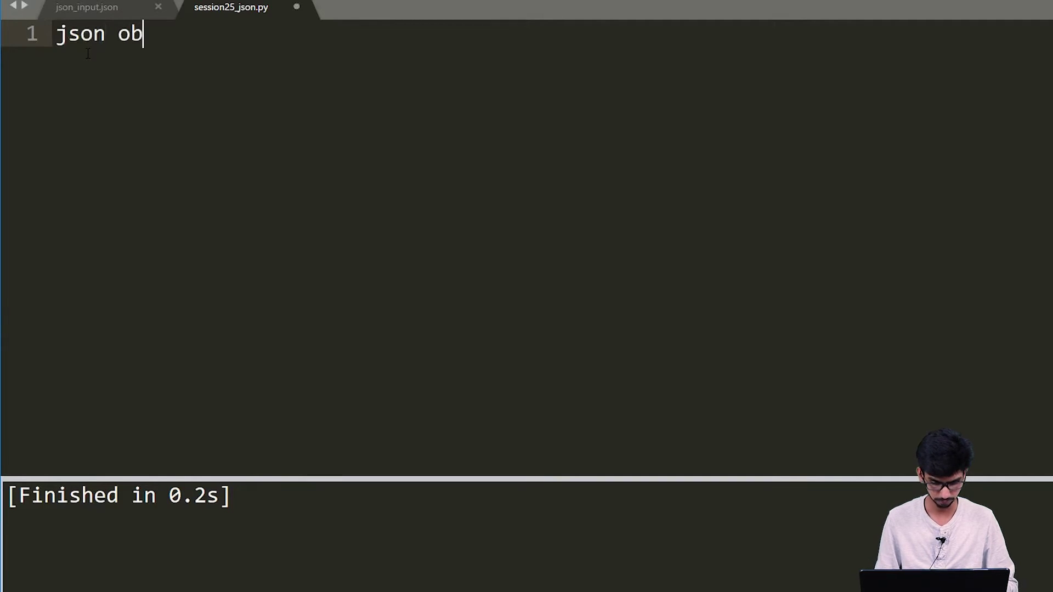
pyautogui.write('jects ')
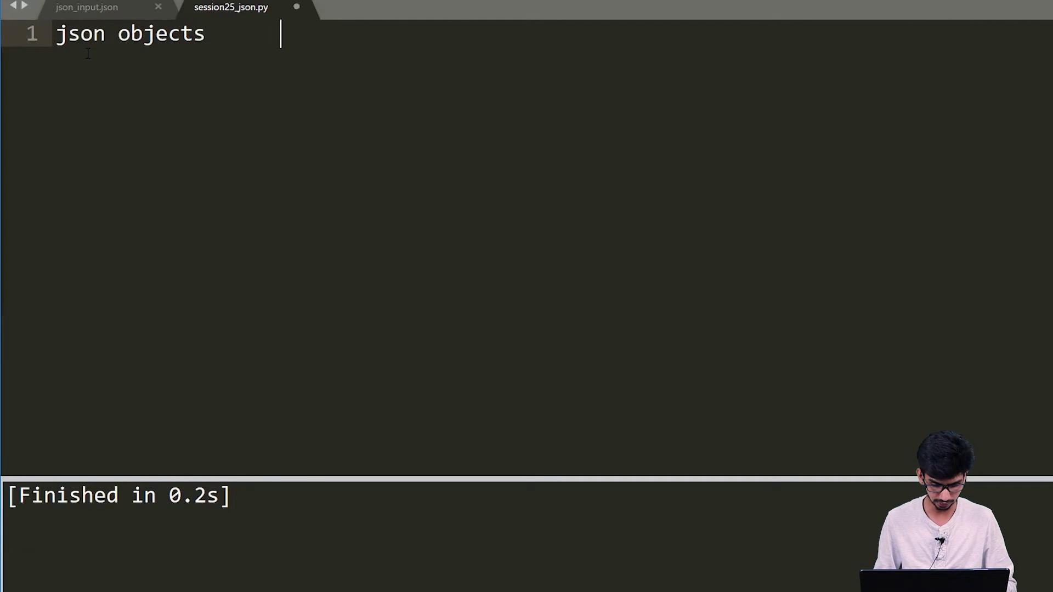
pyautogui.write('     dict ')
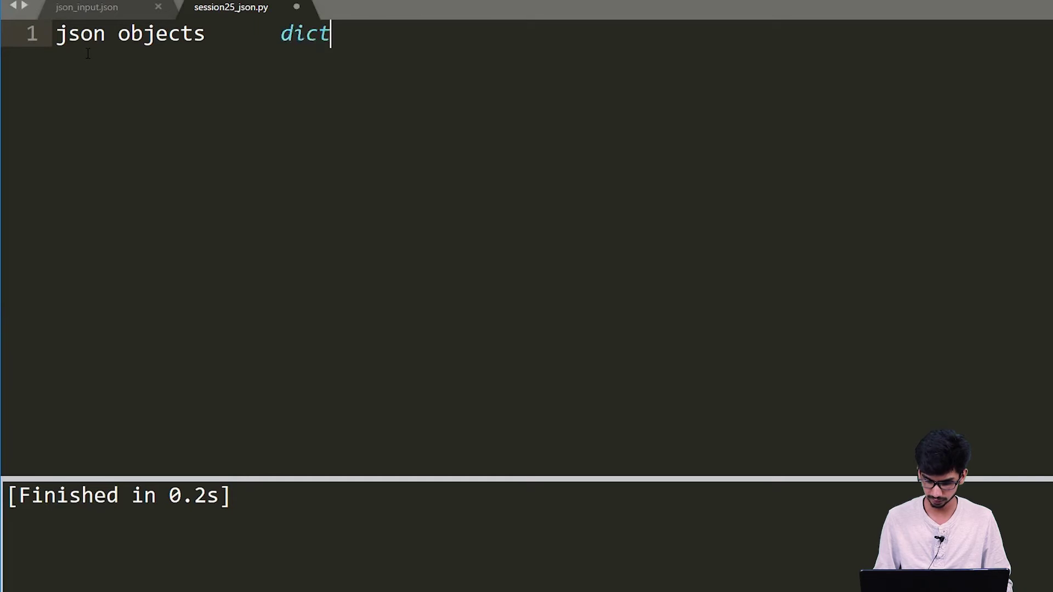
pyautogui.write('{"')
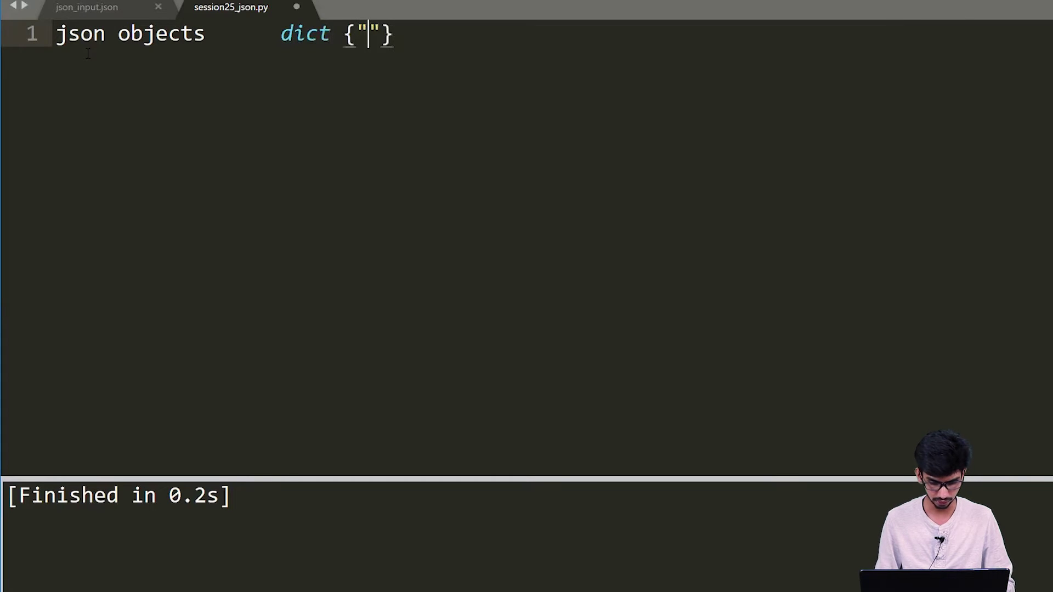
pyautogui.write('key"')
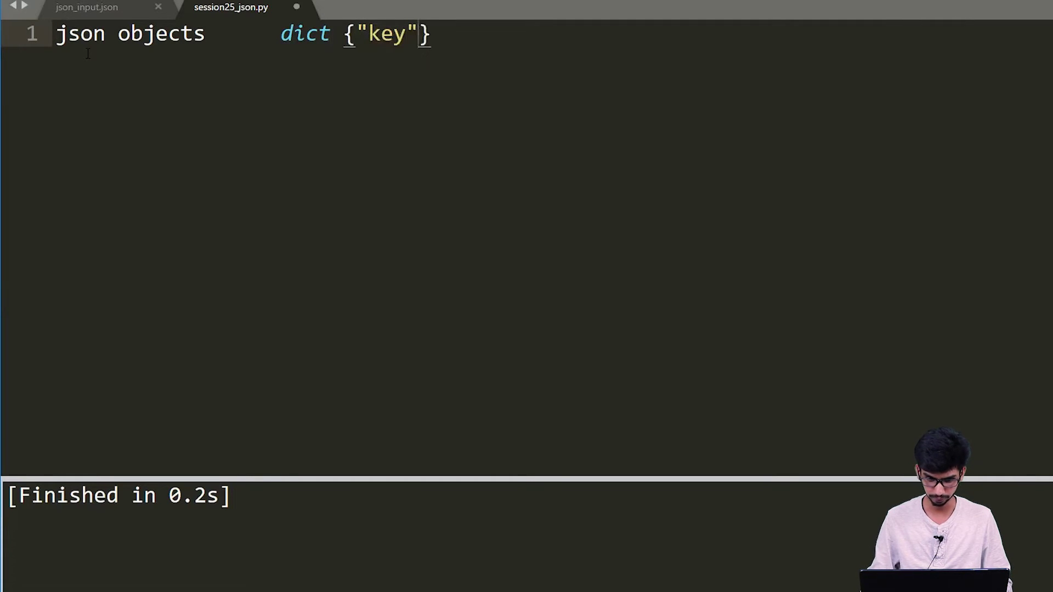
pyautogui.write(':"')
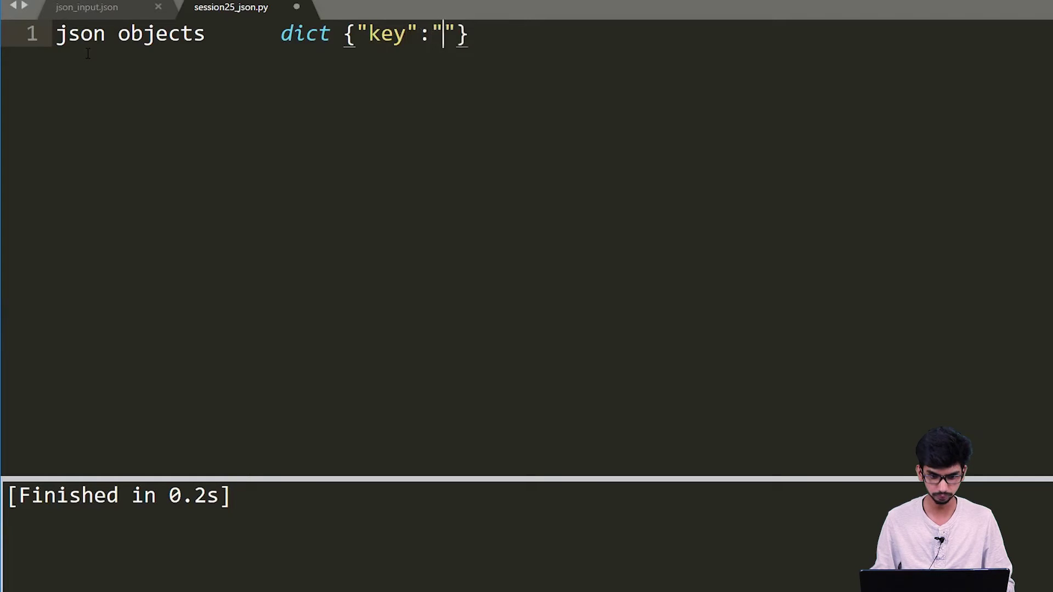
pyautogui.write('value"')
# - Add notes mapping JSON objects {"key":"value"} to dict and numbers 10, 10.55 to int and float
pyautogui.press('Right')
pyautogui.press('Return')
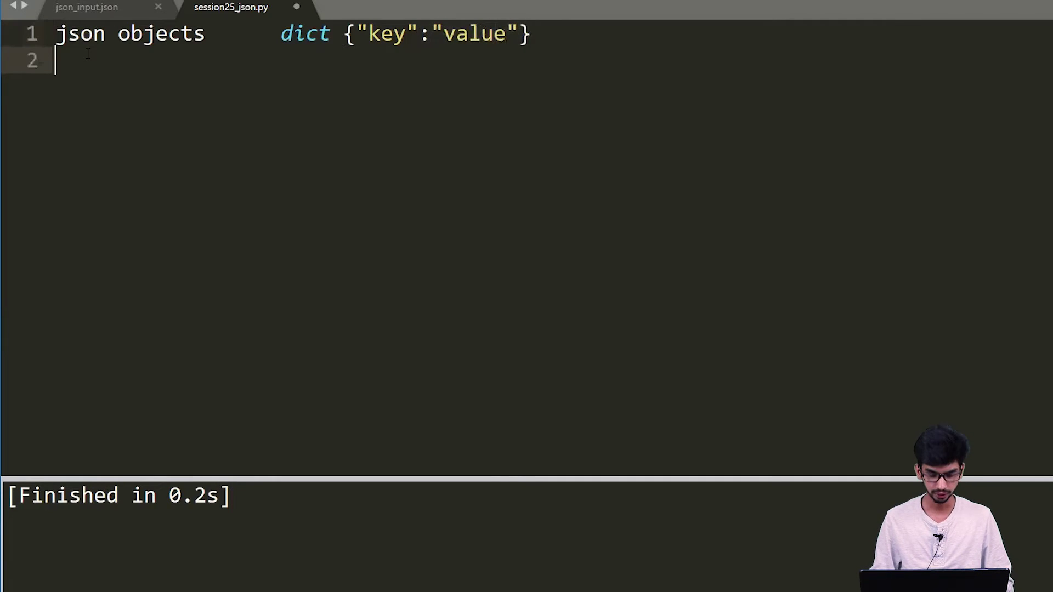
pyautogui.write('num')
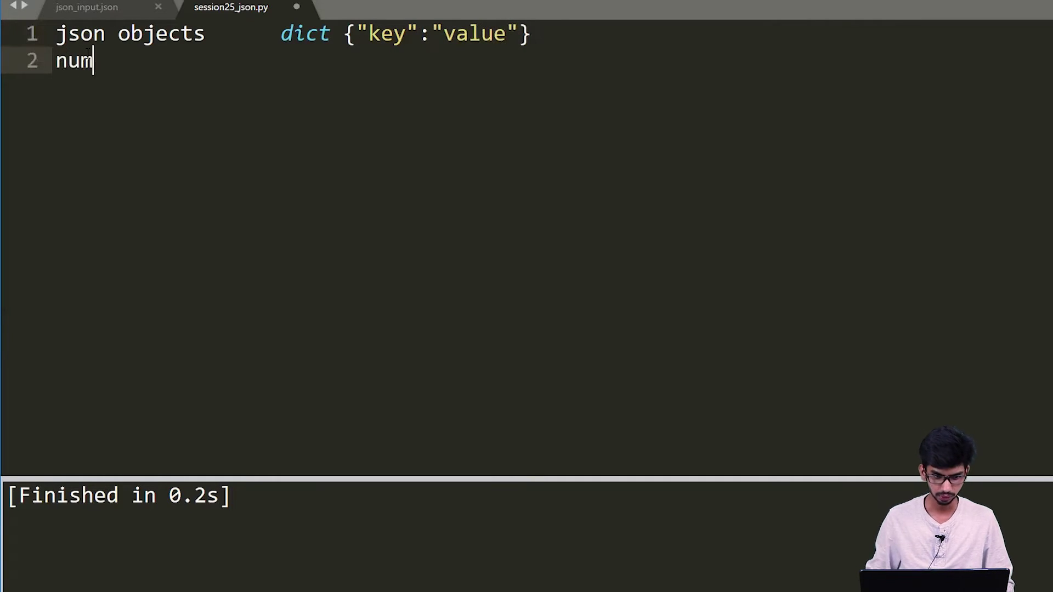
pyautogui.write('bers 1')
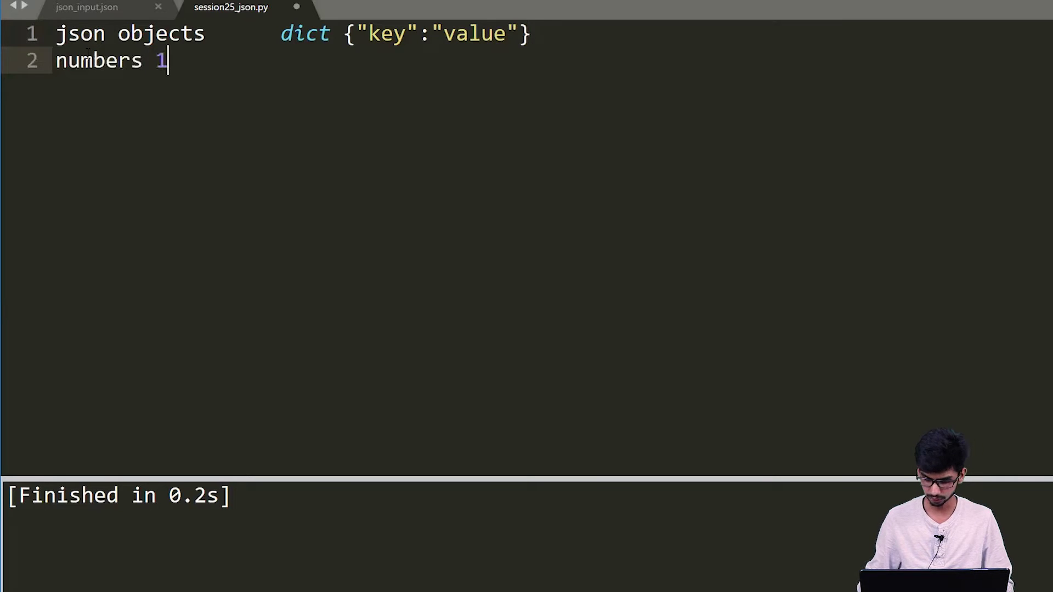
pyautogui.write('0 ')
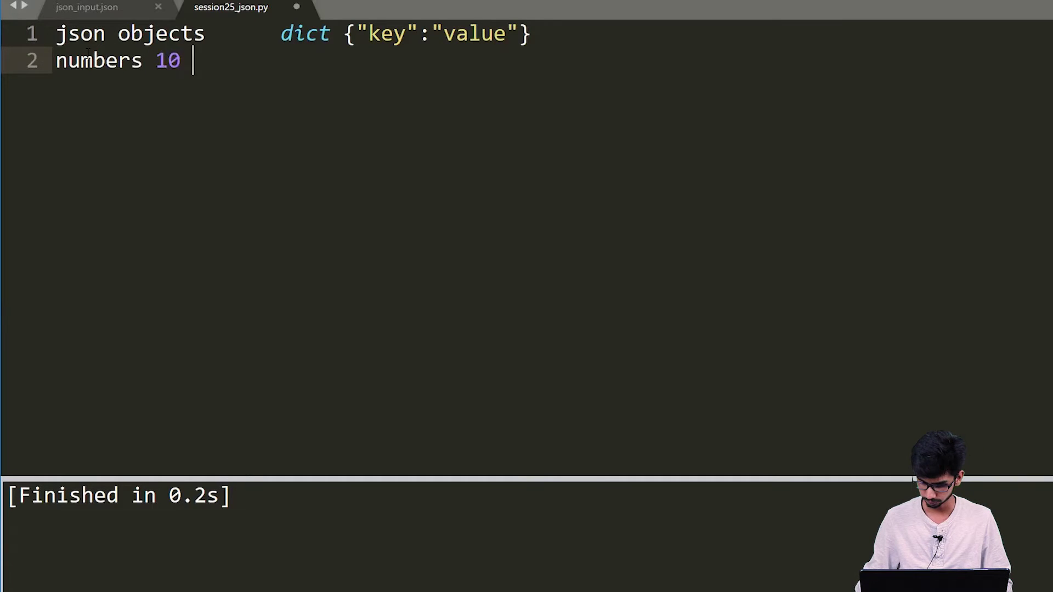
pyautogui.write('10.55  ')
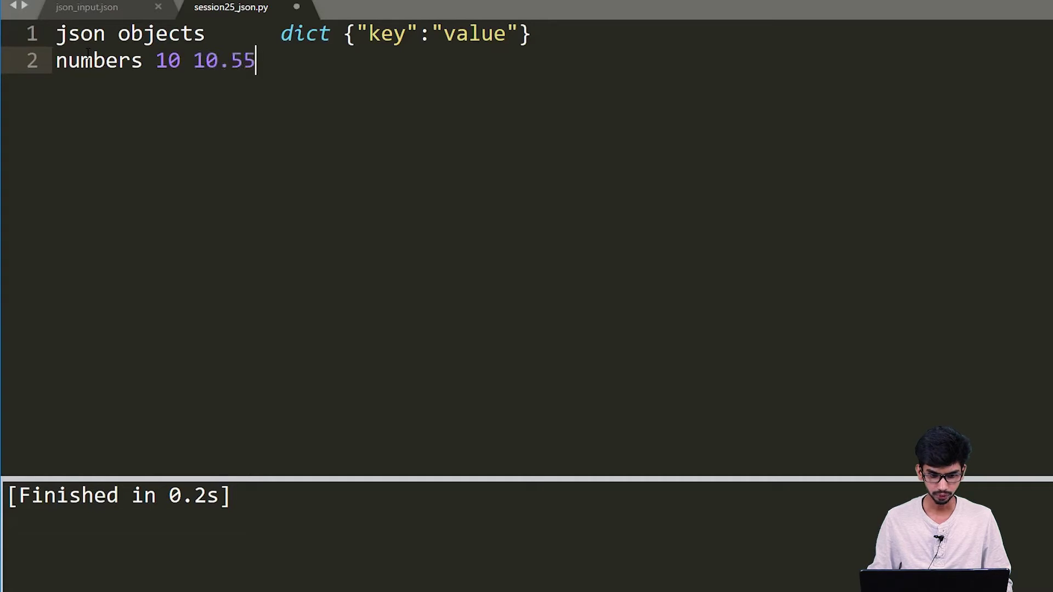
pyautogui.write('int')
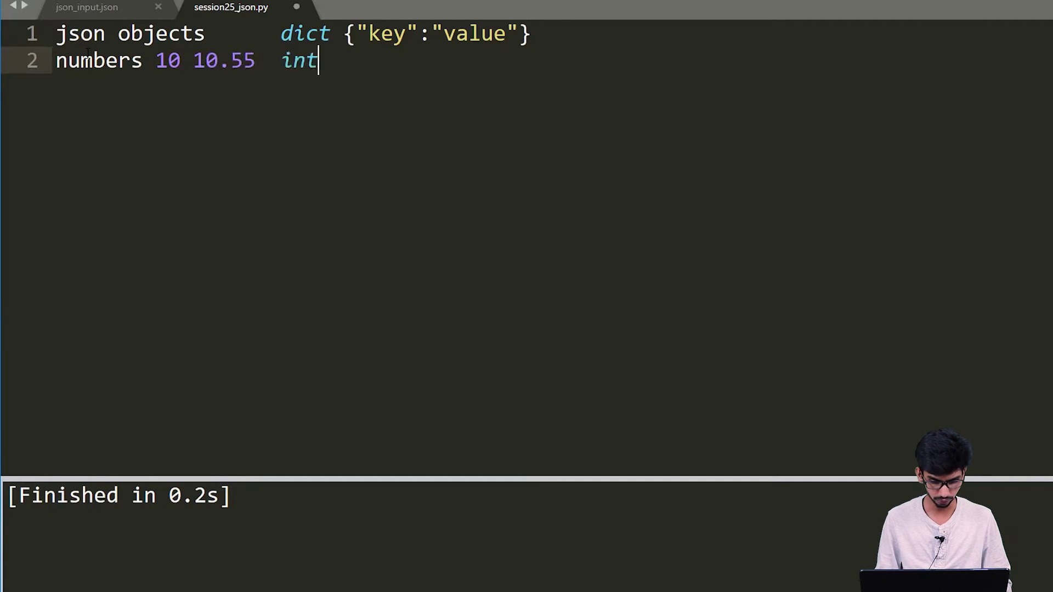
pyautogui.write(' float')
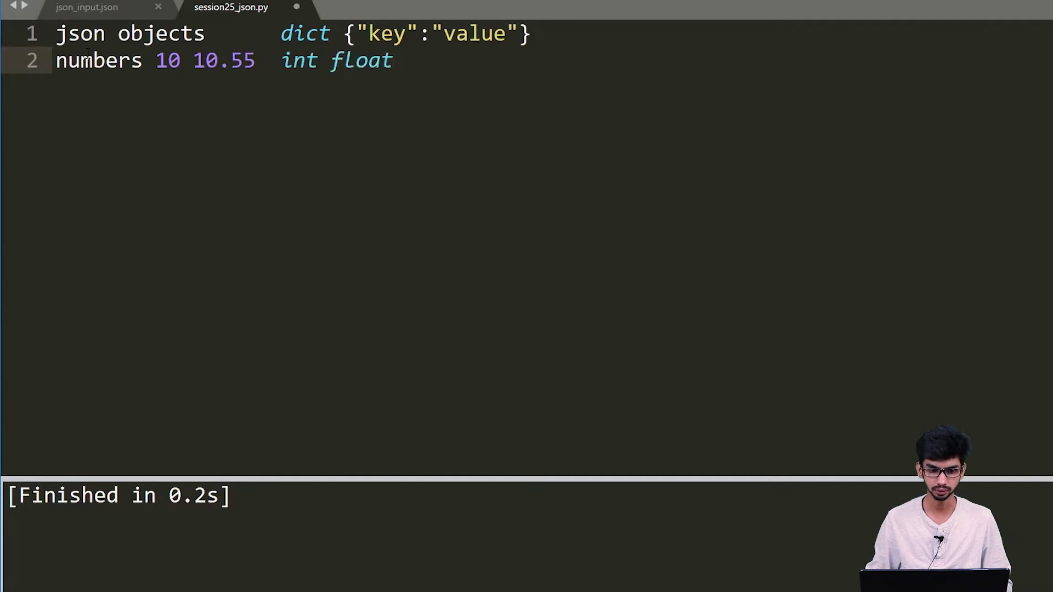
pyautogui.hotkey('shift', 'Left')
pyautogui.hotkey('shift', 'Left')
pyautogui.hotkey('shift', 'Left')
pyautogui.hotkey('shift', 'Left')
pyautogui.hotkey('shift', 'Left')
pyautogui.hotkey('shift', 'Left')
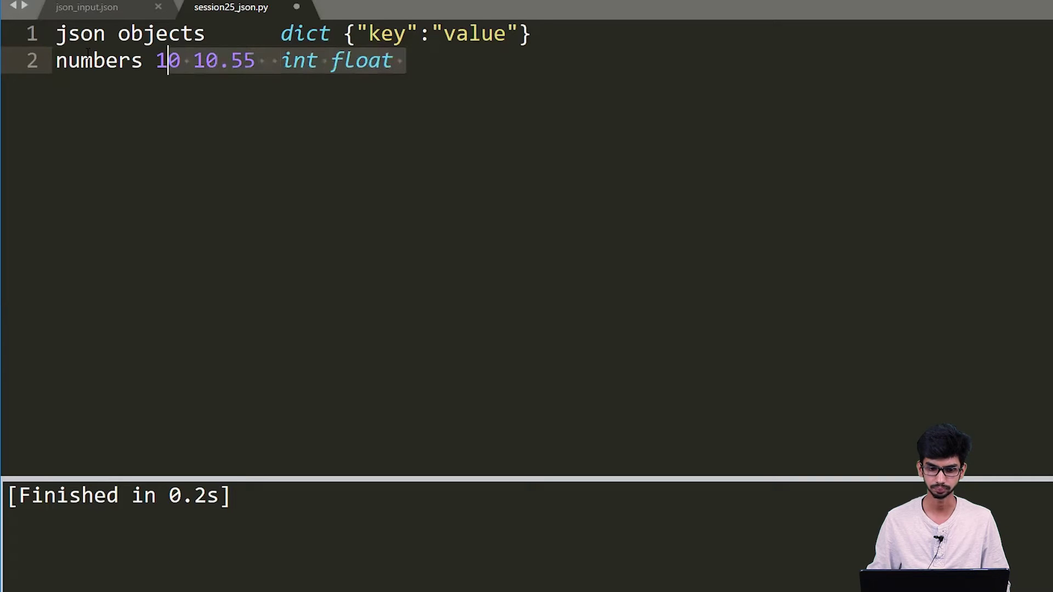
pyautogui.hotkey('shift', 'Home')
# - Add a note mapping JSON arrays like [10,"string"] to Python list and tuple, fixing the tuple typo
pyautogui.press('End')
pyautogui.press('Return')
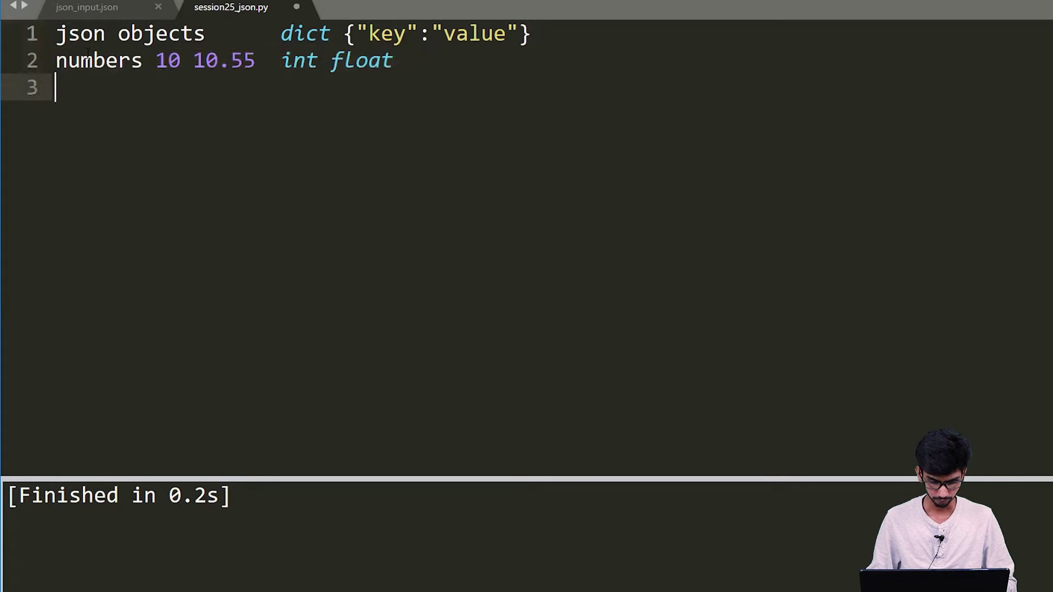
pyautogui.write('array ')
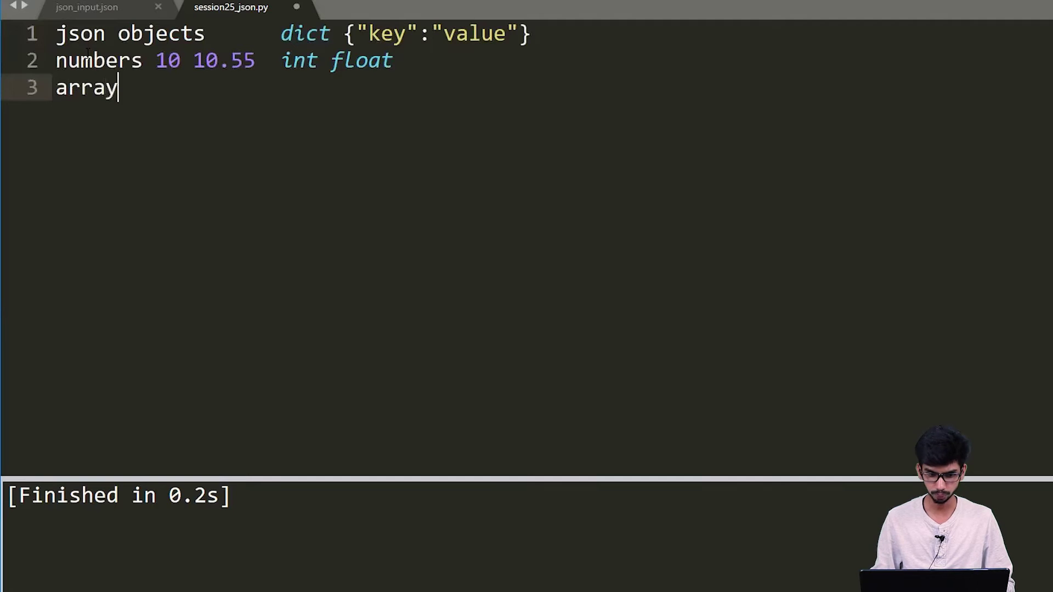
pyautogui.write('[')
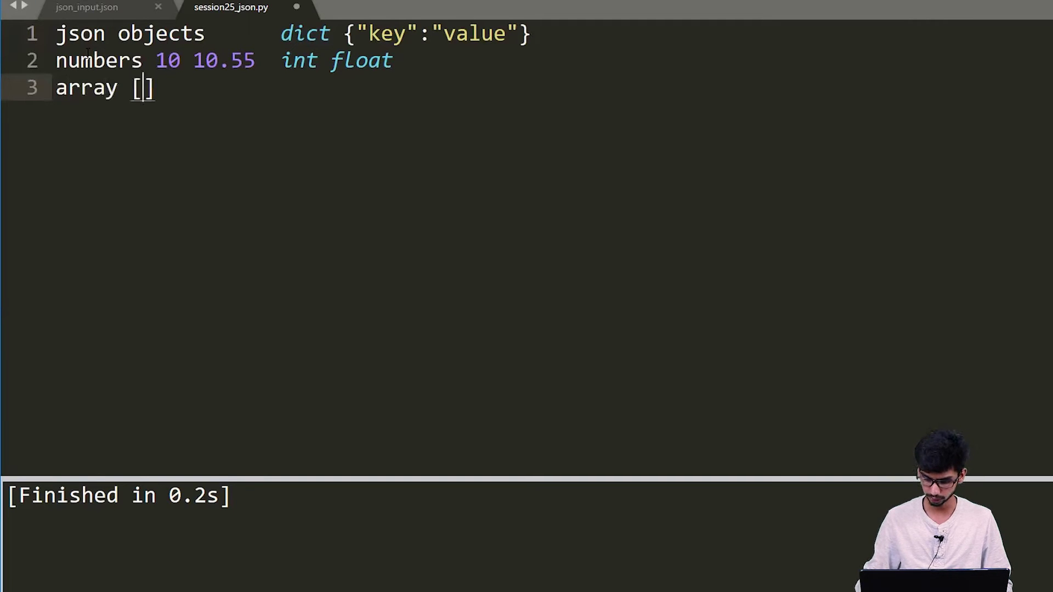
pyautogui.write('10,')
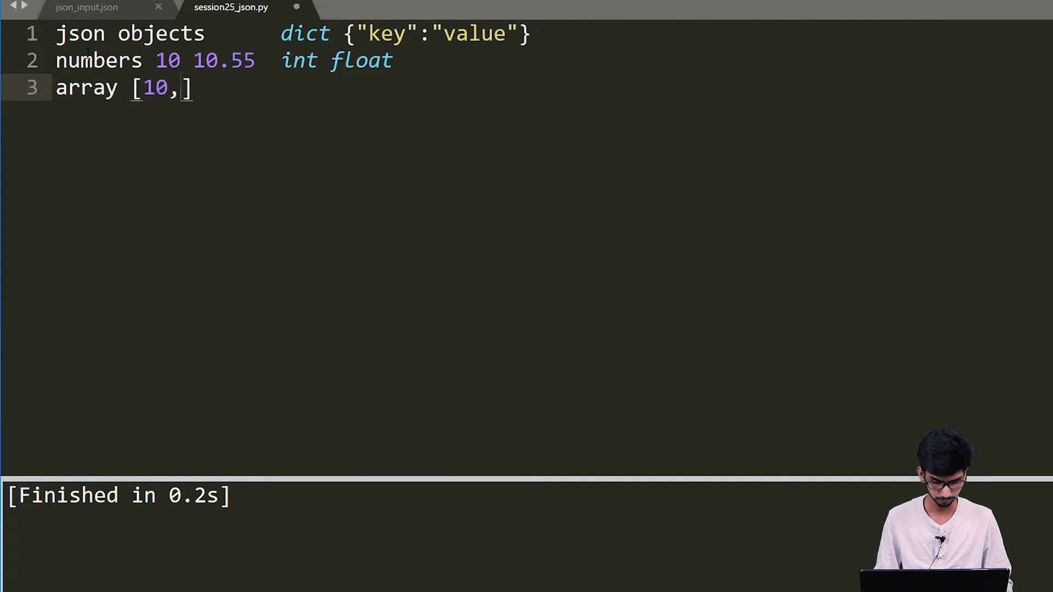
pyautogui.write('"strin')
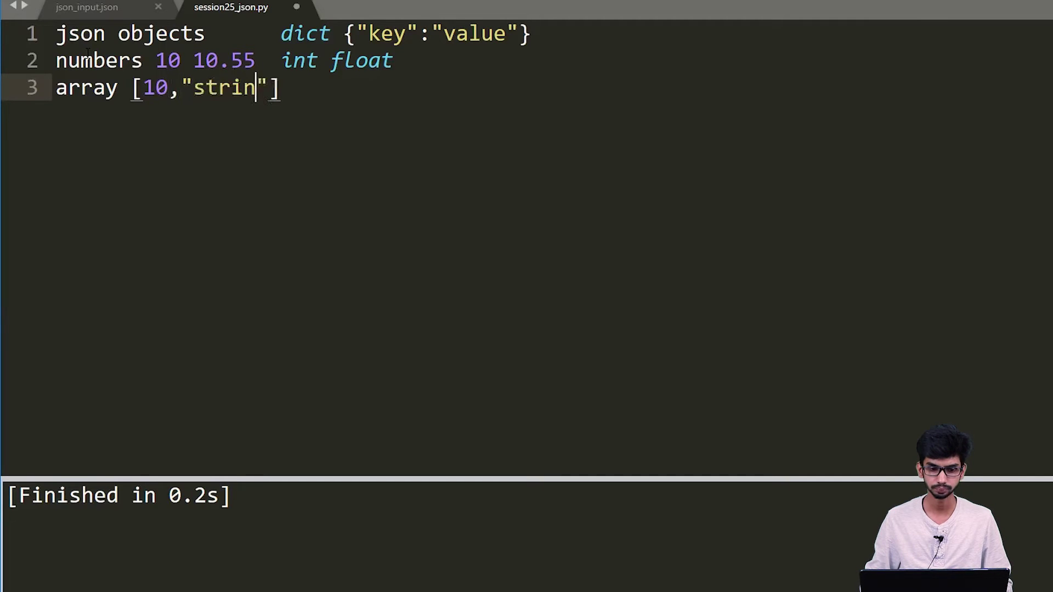
pyautogui.write('g"] ')
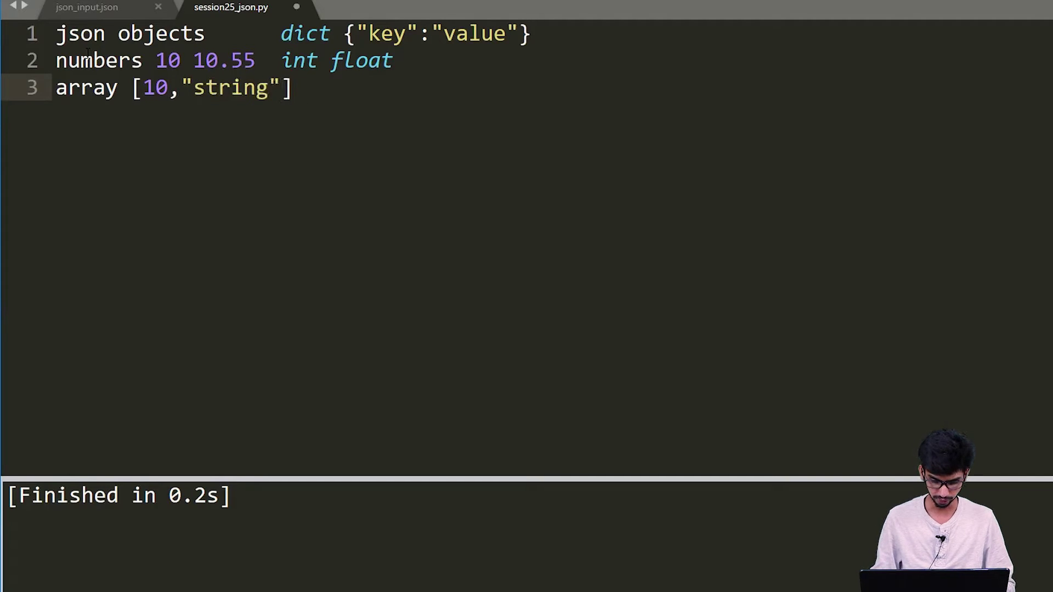
pyautogui.write('list')
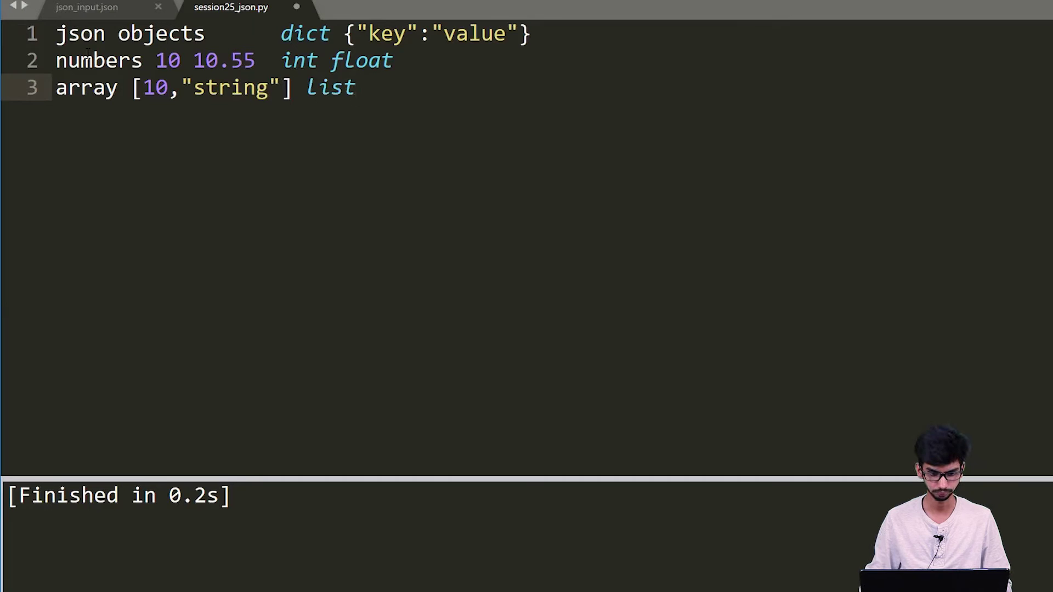
pyautogui.press('Return')
pyautogui.press('Tab')
pyautogui.press('Tab')
pyautogui.press('Tab')
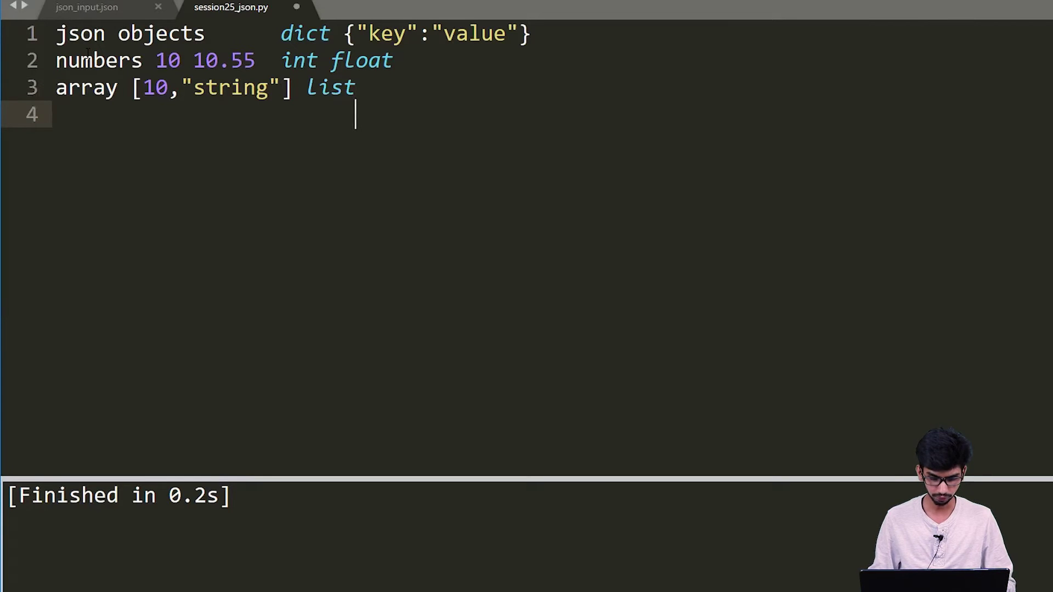
pyautogui.press('BackSpace')
pyautogui.write('tup')
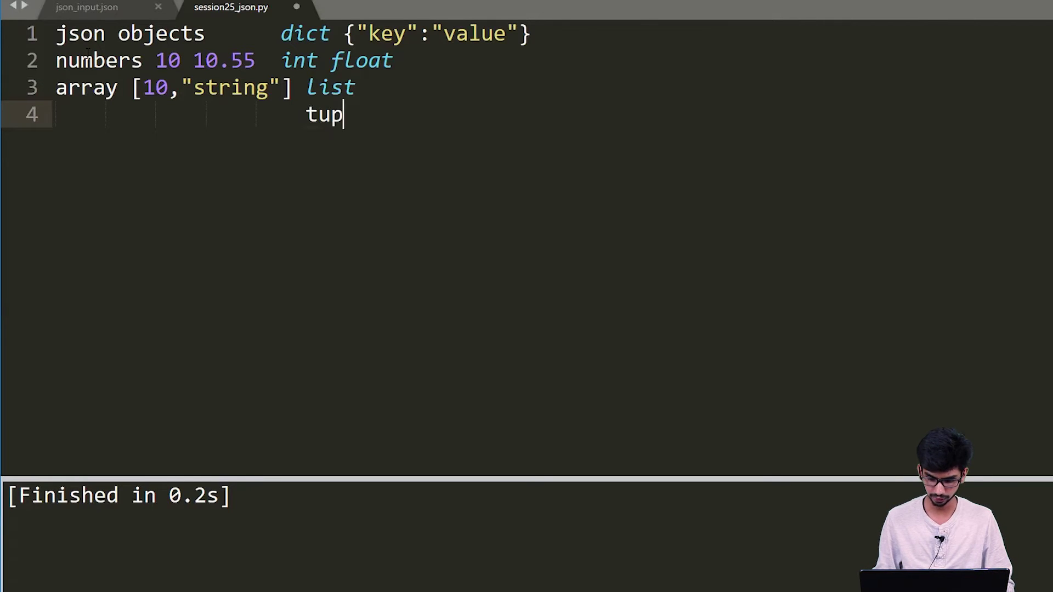
pyautogui.write('e')
pyautogui.press('BackSpace')
pyautogui.write('le')
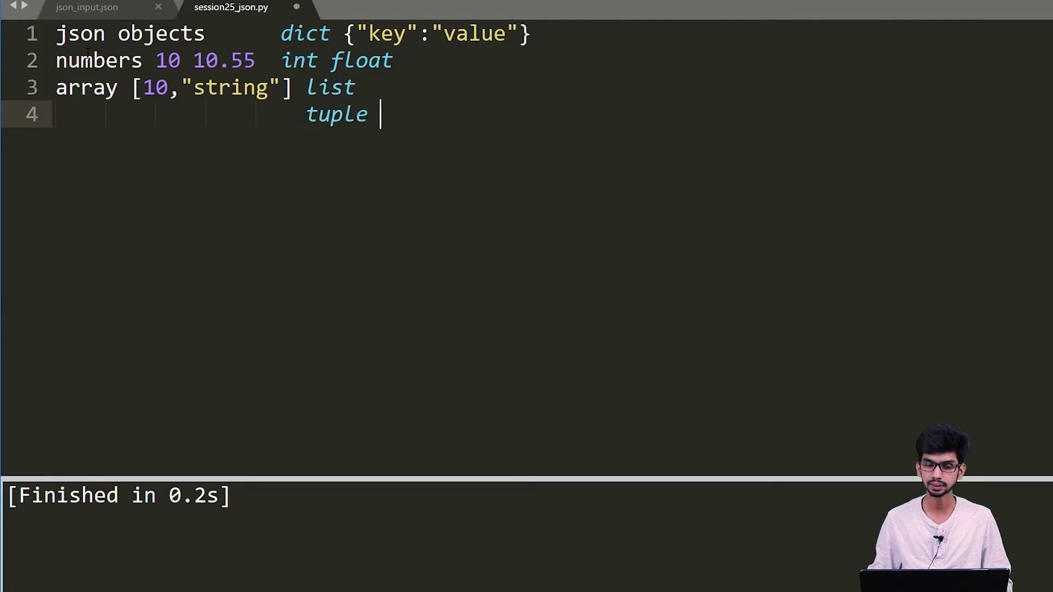
pyautogui.press('Left')
pyautogui.press('Left')
pyautogui.press('Left')
pyautogui.press('Left')
pyautogui.press('Left')
pyautogui.press('Left')
pyautogui.press('Right')
pyautogui.press('Right')
pyautogui.press('Right')
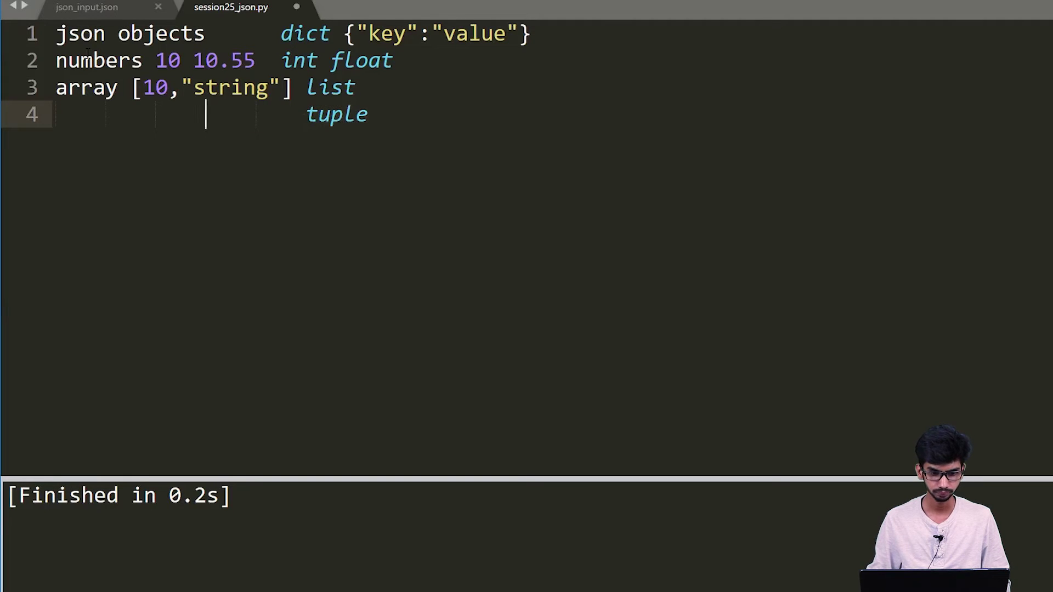
pyautogui.press('Right')
pyautogui.press('Right')
pyautogui.press('Right')
pyautogui.press('Right')
pyautogui.press('Right')
# - Align line 5 under the Python column for the single, double and triple quote styles
pyautogui.press('Return')
pyautogui.press('BackSpace')
pyautogui.press('BackSpace')
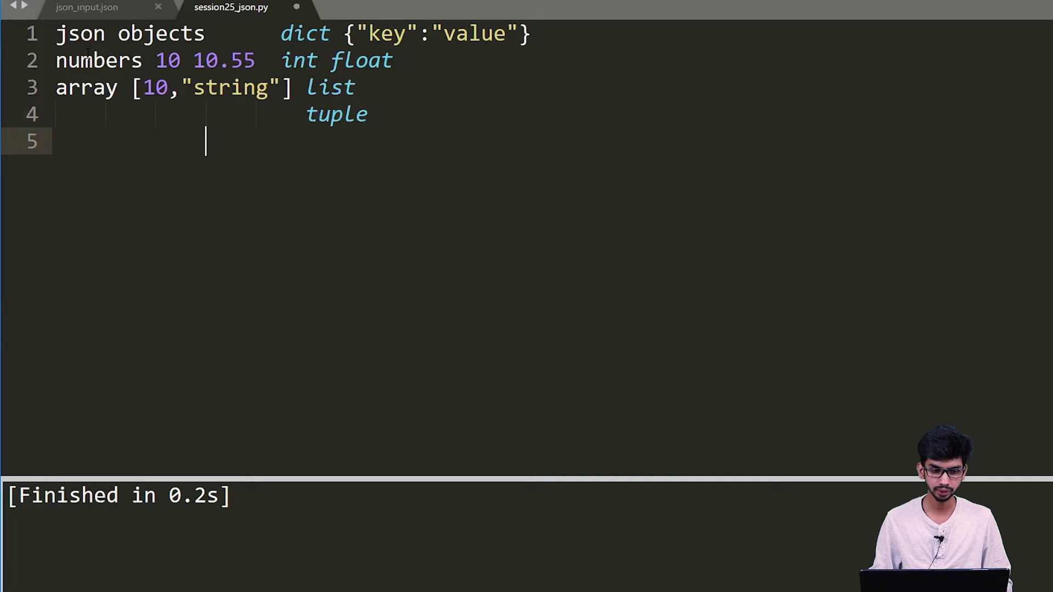
pyautogui.press('BackSpace')
pyautogui.press('BackSpace')
pyautogui.press('BackSpace')
pyautogui.press('BackSpace')
pyautogui.press('Return')
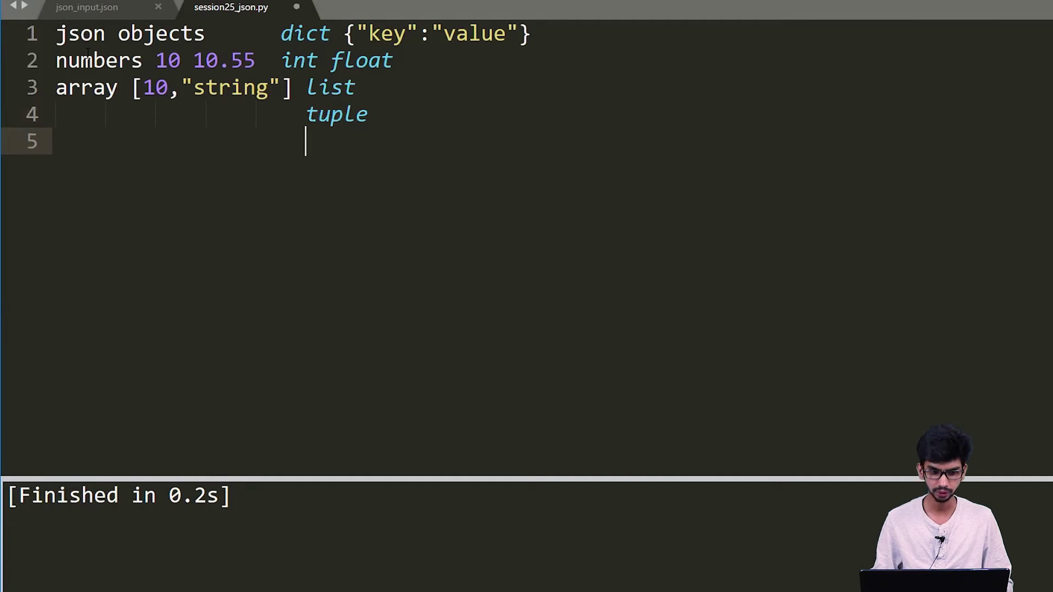
pyautogui.press('BackSpace')
pyautogui.press('BackSpace')
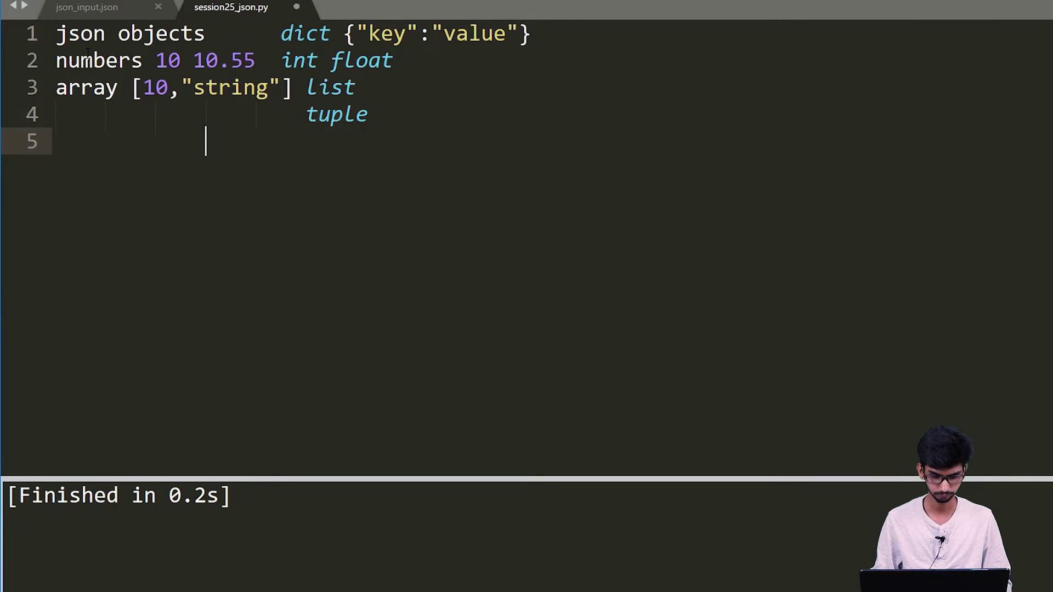
pyautogui.press('BackSpace')
pyautogui.press('BackSpace')
pyautogui.write('" "')
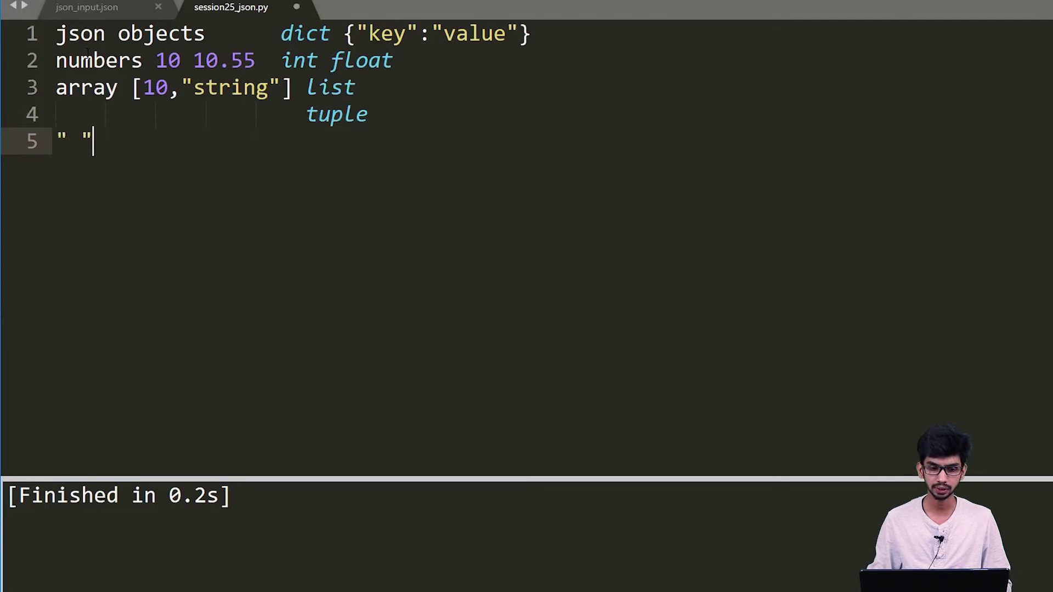
pyautogui.press('Tab')
pyautogui.press('Tab')
pyautogui.press('Tab')
pyautogui.press('Tab')
pyautogui.press('Tab')
pyautogui.press('BackSpace')
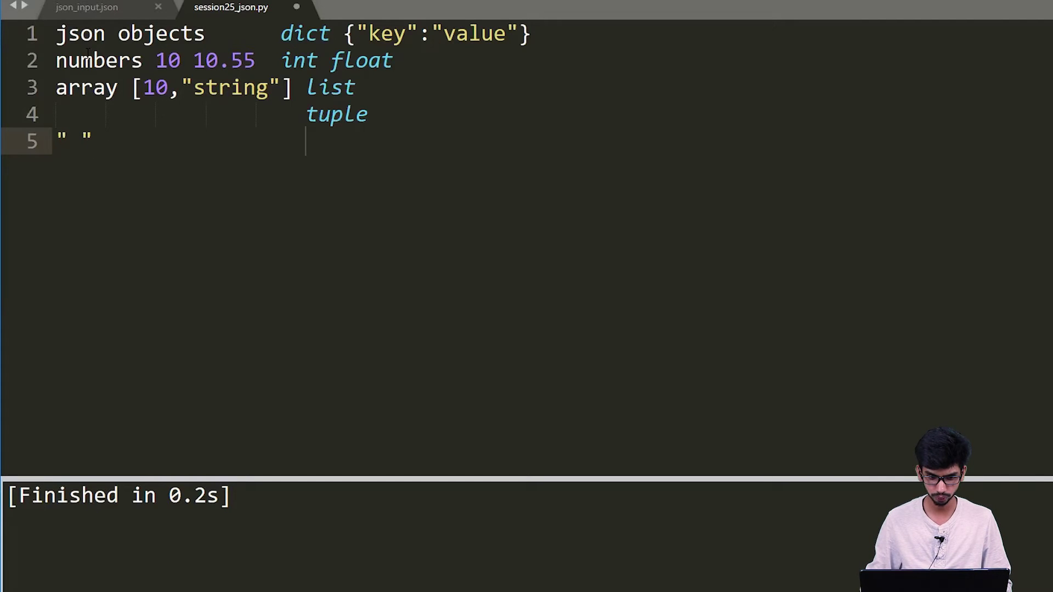
pyautogui.write('\' \' ""')
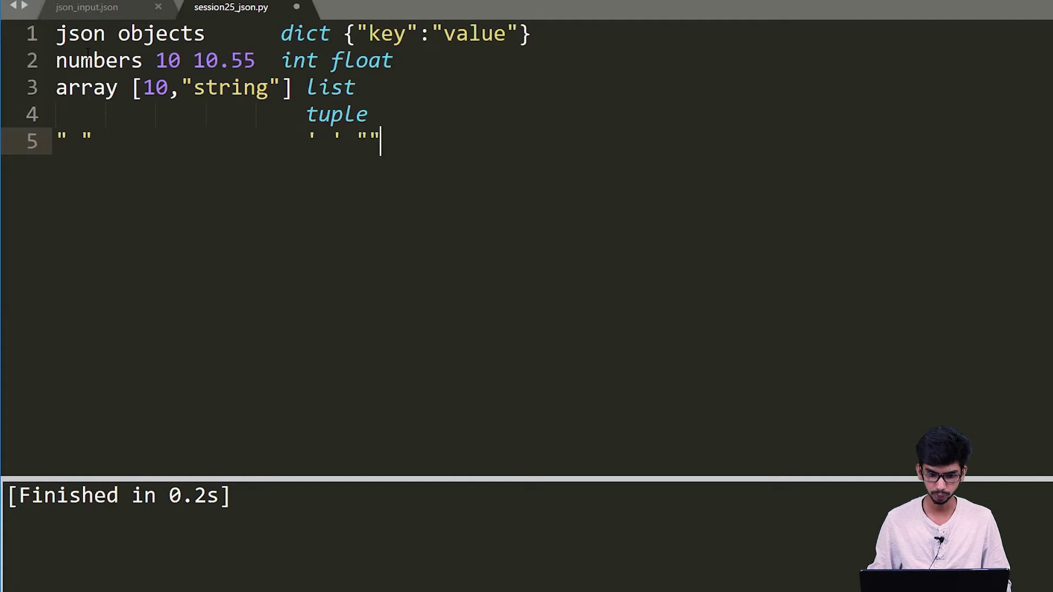
pyautogui.write(' "')
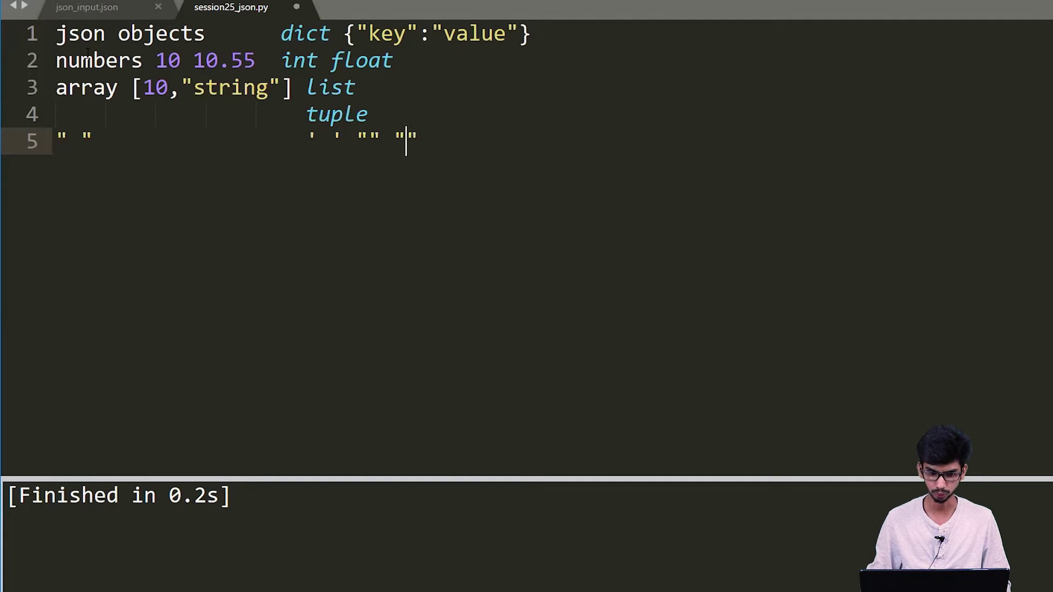
pyautogui.write('"" ""')
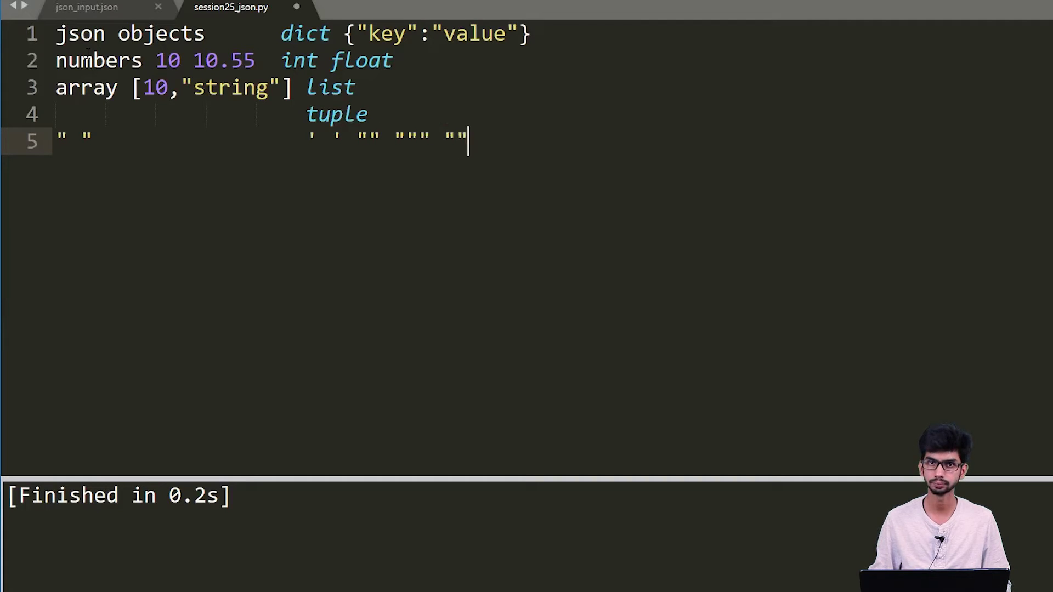
pyautogui.write('"')
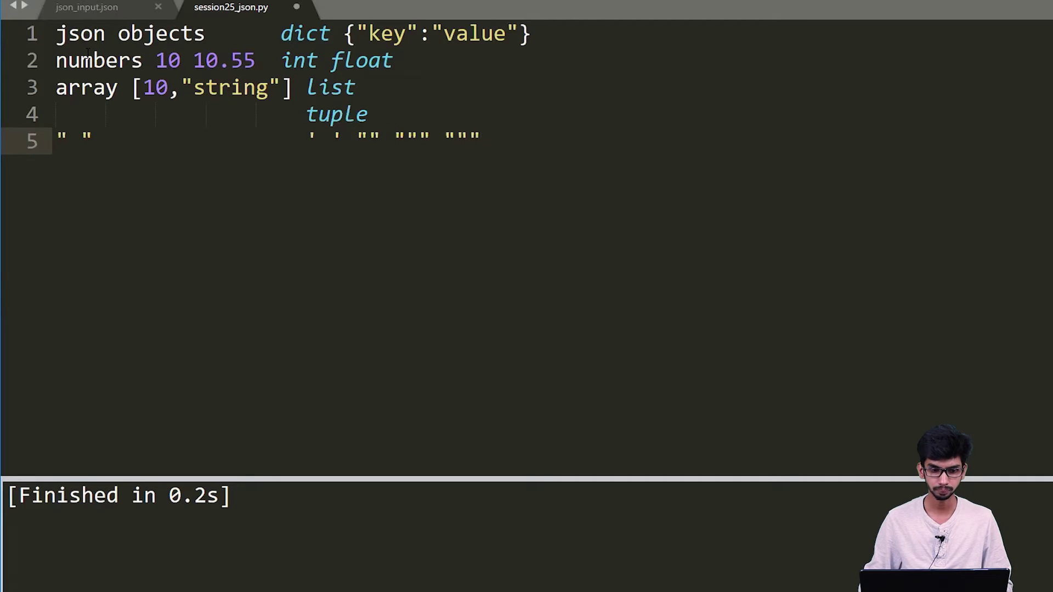
# - Comment out the five JSON-versus-Python note lines with Ctrl+/
pyautogui.hotkey('shift', 'Up')
pyautogui.hotkey('shift', 'Up')
pyautogui.hotkey('shift', 'Up')
pyautogui.hotkey('shift', 'Up')
pyautogui.hotkey('shift', 'Home')
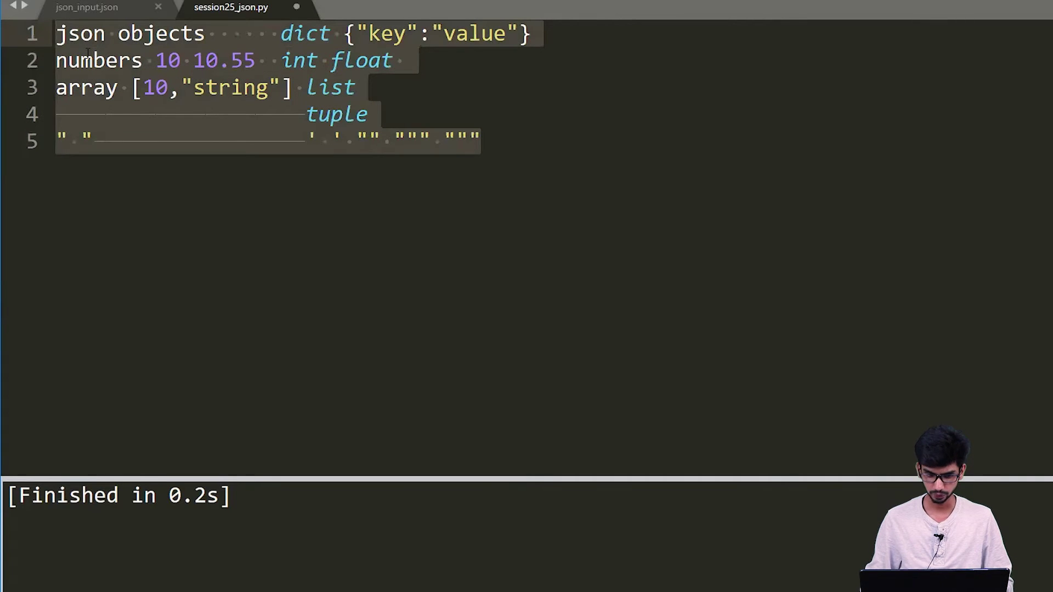
pyautogui.hotkey('ctrl', '/')
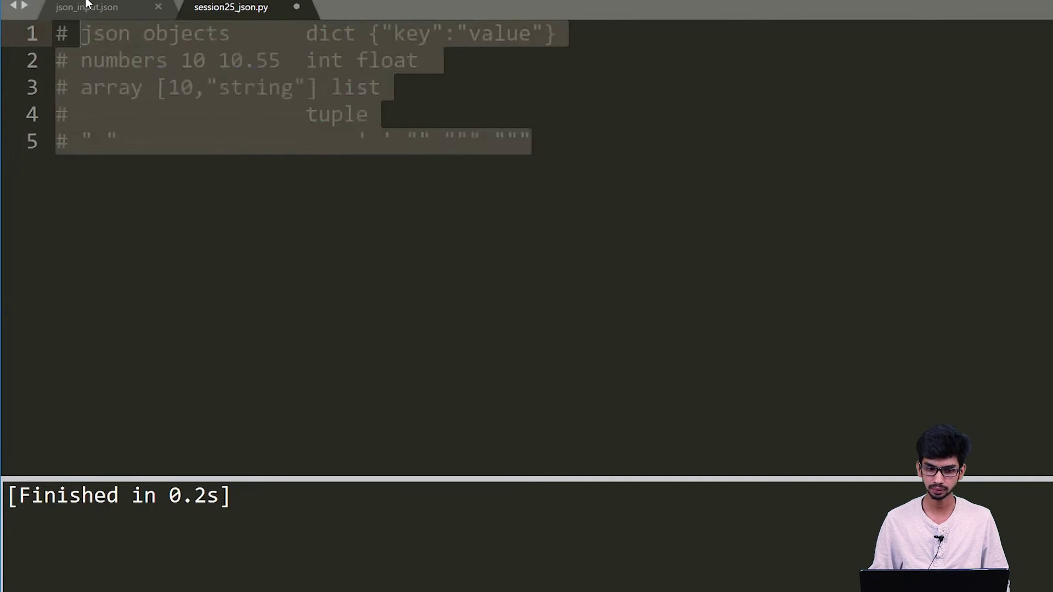
# - Review json_input.json, looking at the port 3310, user and password entries
pyautogui.click(103, 9)
pyautogui.click(233, 10)
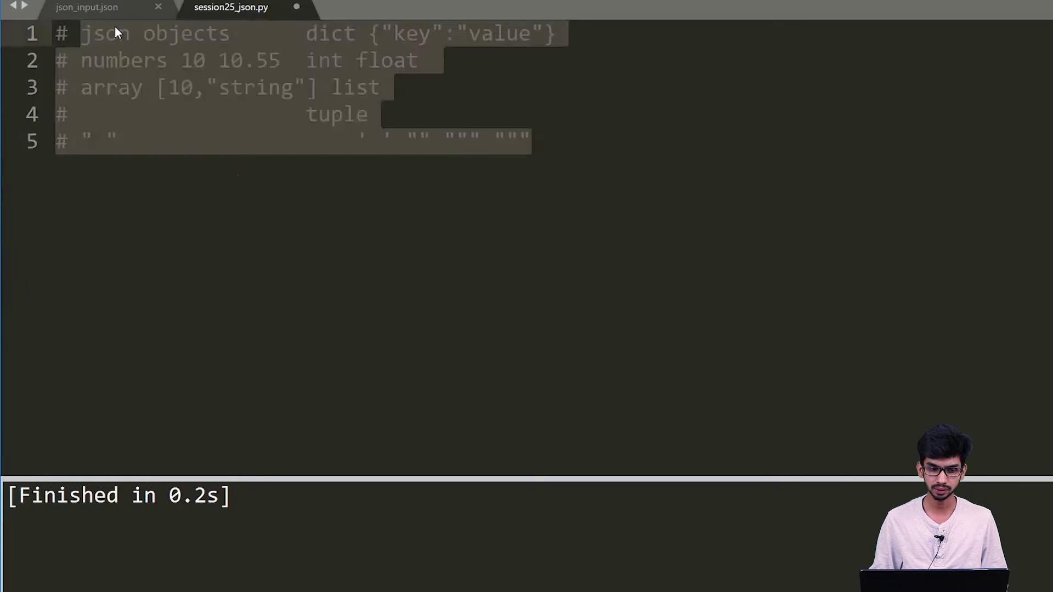
pyautogui.click(101, 9)
pyautogui.click(170, 88)
pyautogui.click(256, 115)
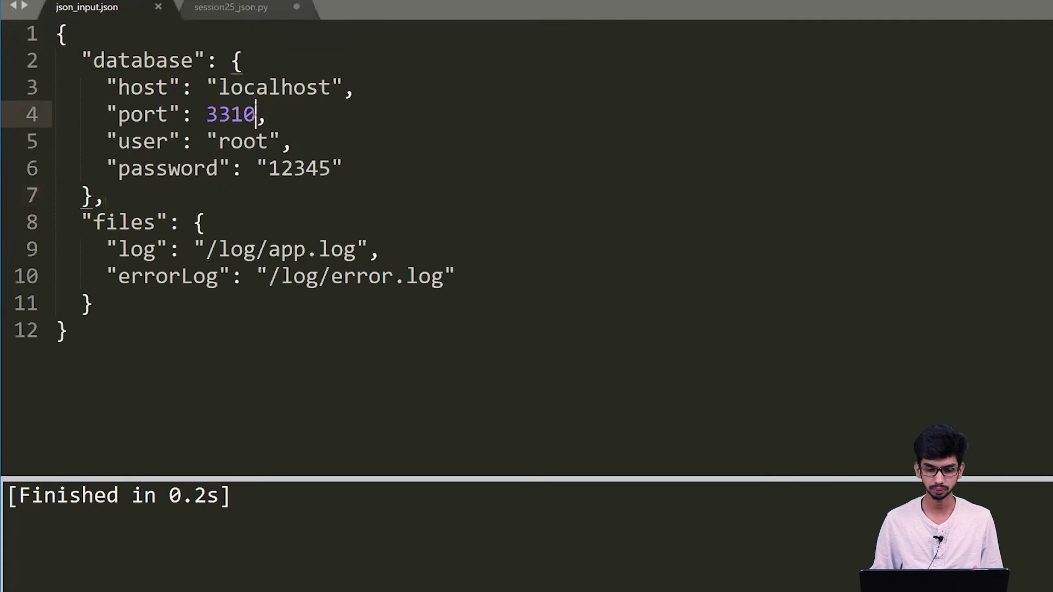
pyautogui.click(193, 142)
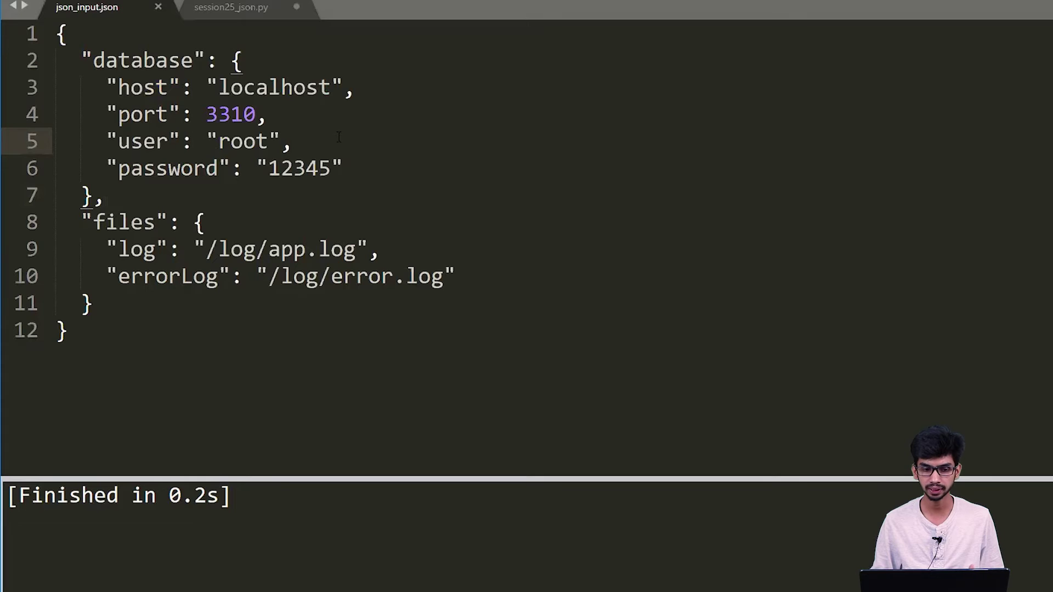
pyautogui.press('End')
pyautogui.click(221, 169)
pyautogui.click(326, 137)
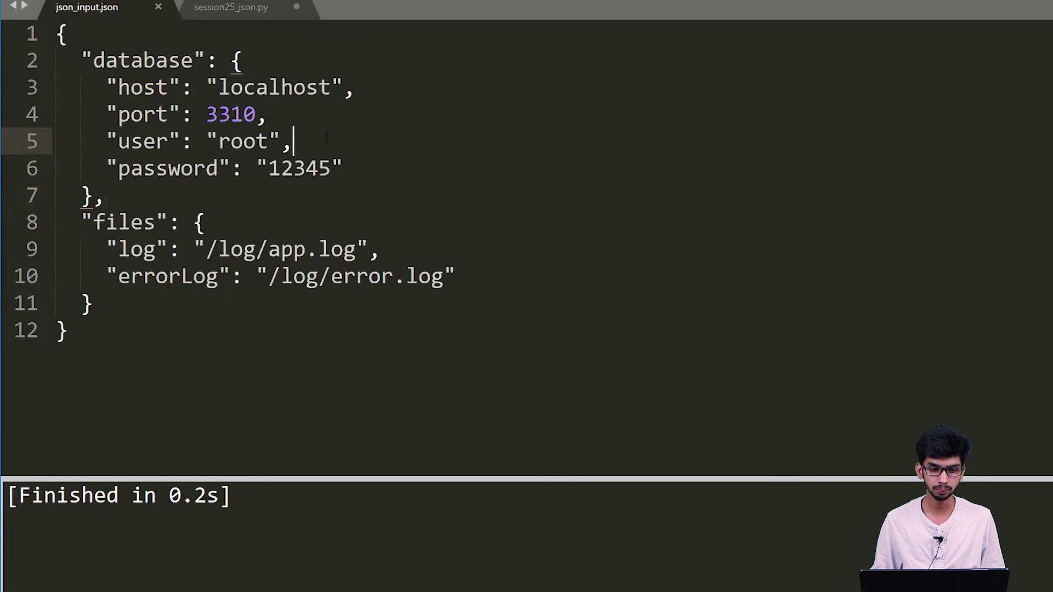
# - Go over the database object's host localhost and user root values, then return to session25_json.py
pyautogui.click(140, 87)
pyautogui.press('Up')
pyautogui.press('End')
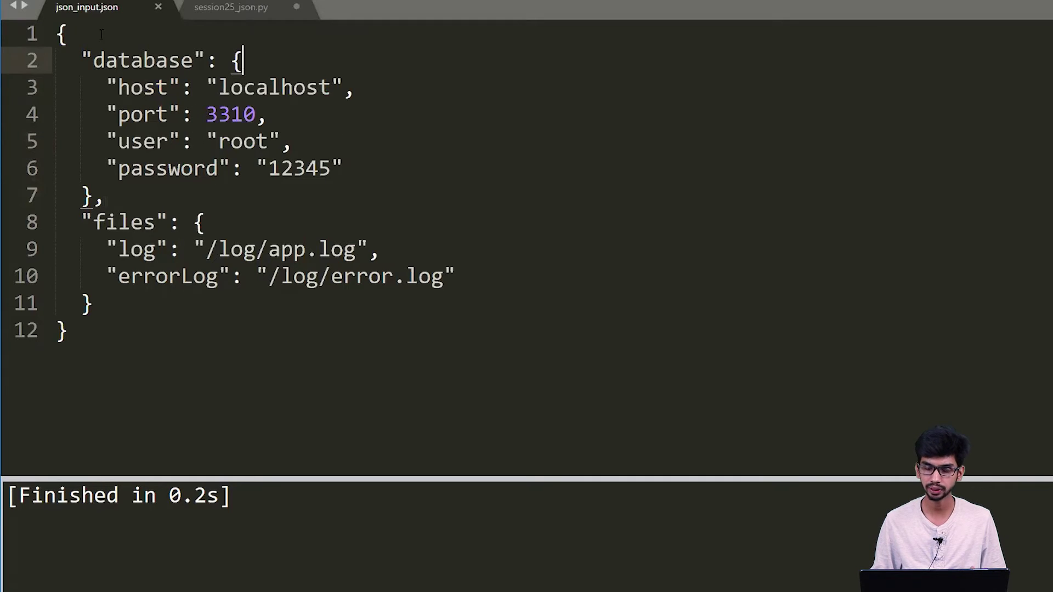
pyautogui.press('Down')
pyautogui.press('Down')
pyautogui.press('Right')
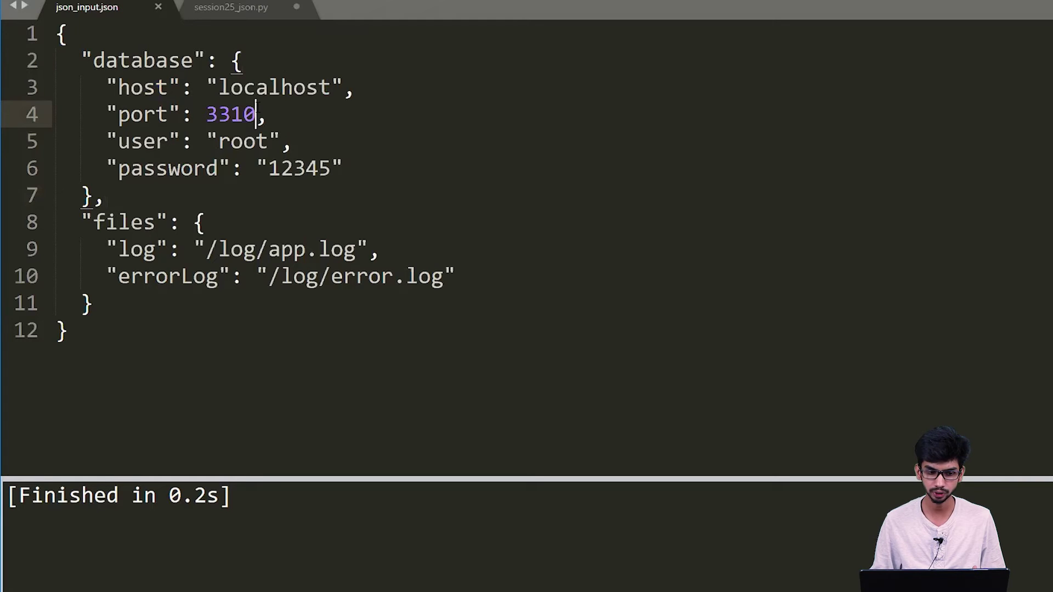
pyautogui.moveTo(107, 88); pyautogui.dragTo(181, 87)
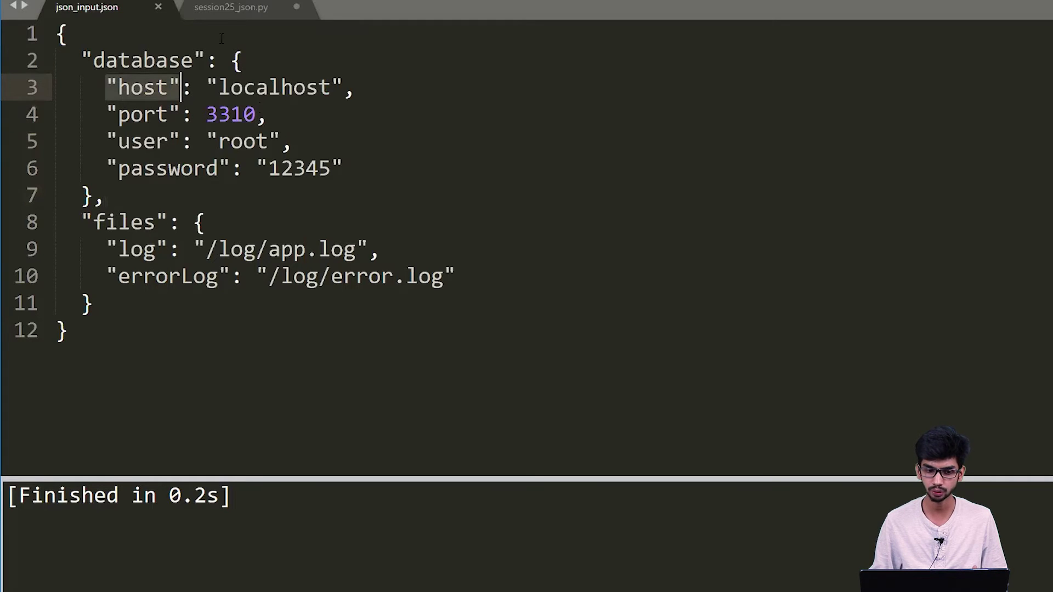
pyautogui.click(314, 101)
pyautogui.click(242, 92)
pyautogui.moveTo(243, 92); pyautogui.dragTo(331, 93)
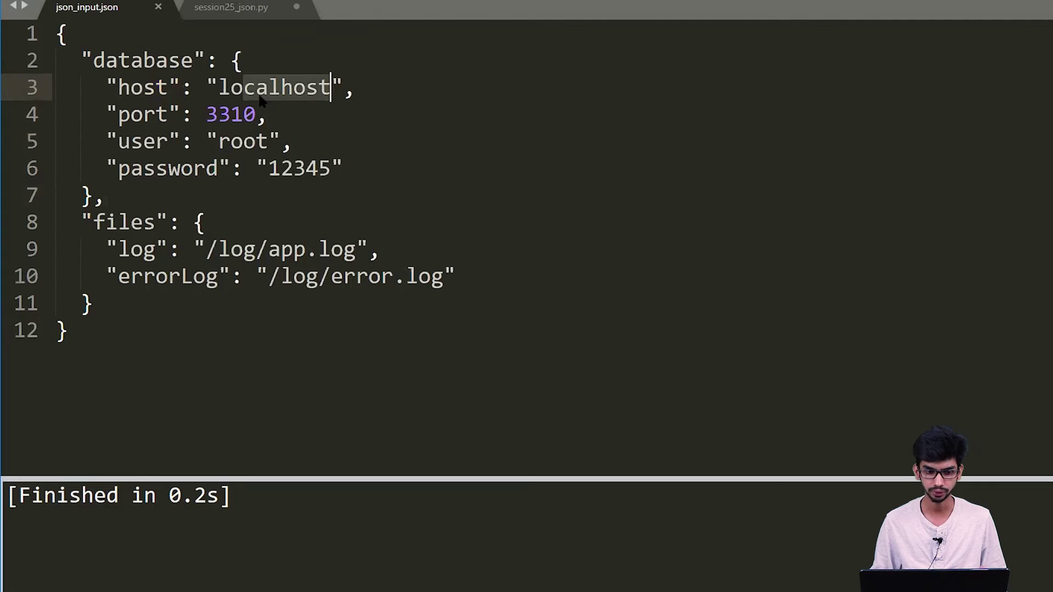
pyautogui.click(235, 98)
pyautogui.click(181, 142)
pyautogui.click(232, 142)
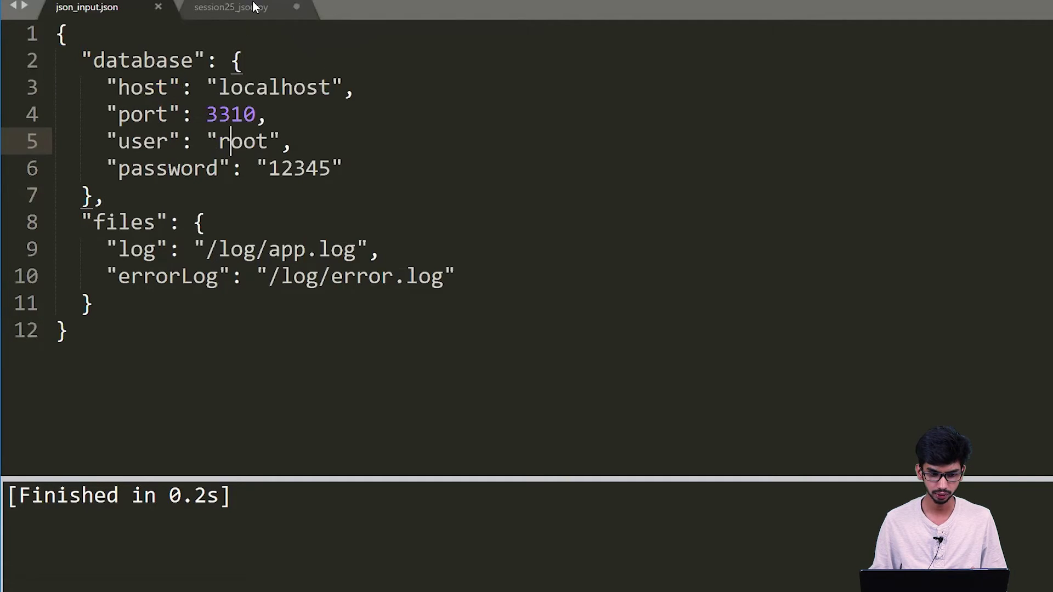
pyautogui.click(235, 8)
# - Write 'import json' on a new line below the commented notes
pyautogui.click(102, 195)
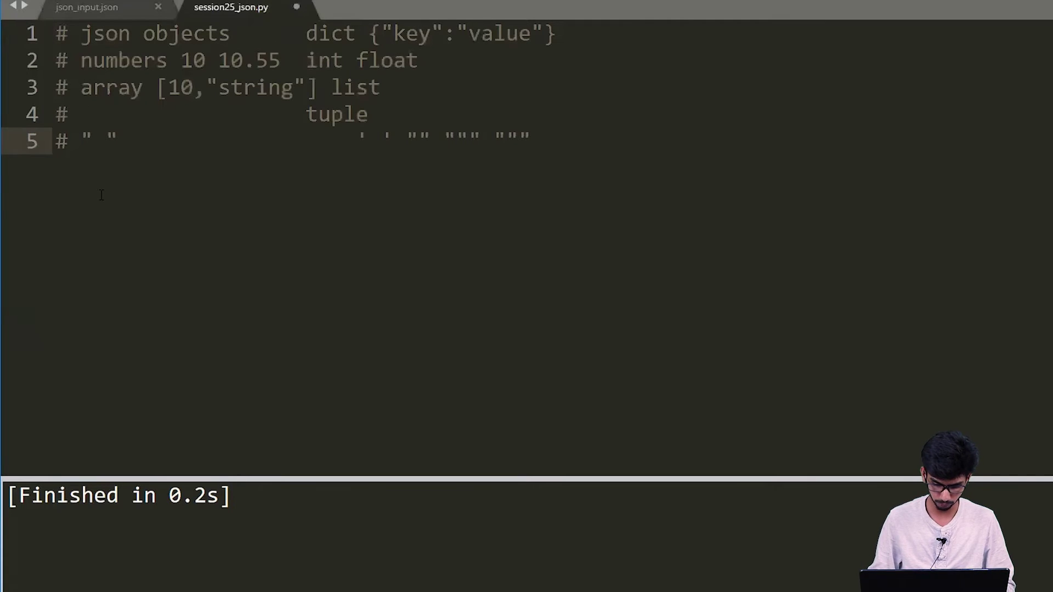
pyautogui.press('Return')
pyautogui.press('Return')
pyautogui.write('import j')
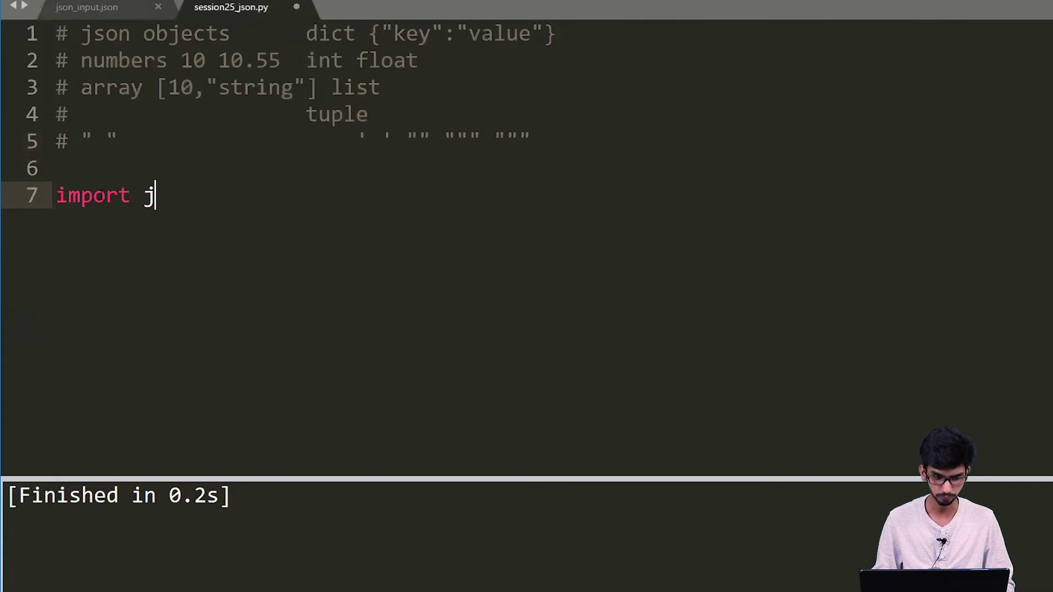
pyautogui.write('son')
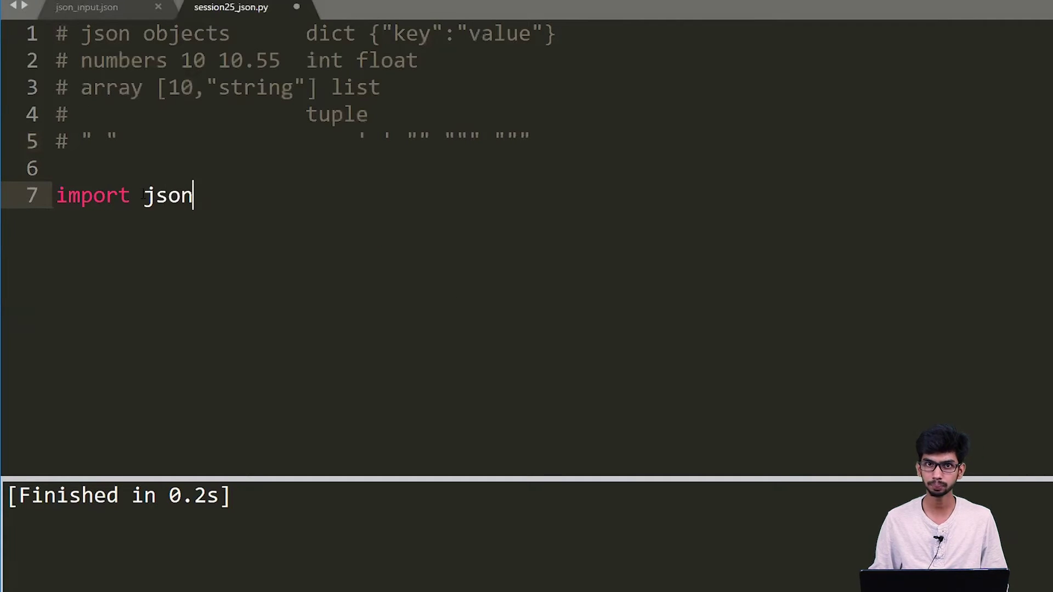
pyautogui.hotkey('ctrl', 'Left')
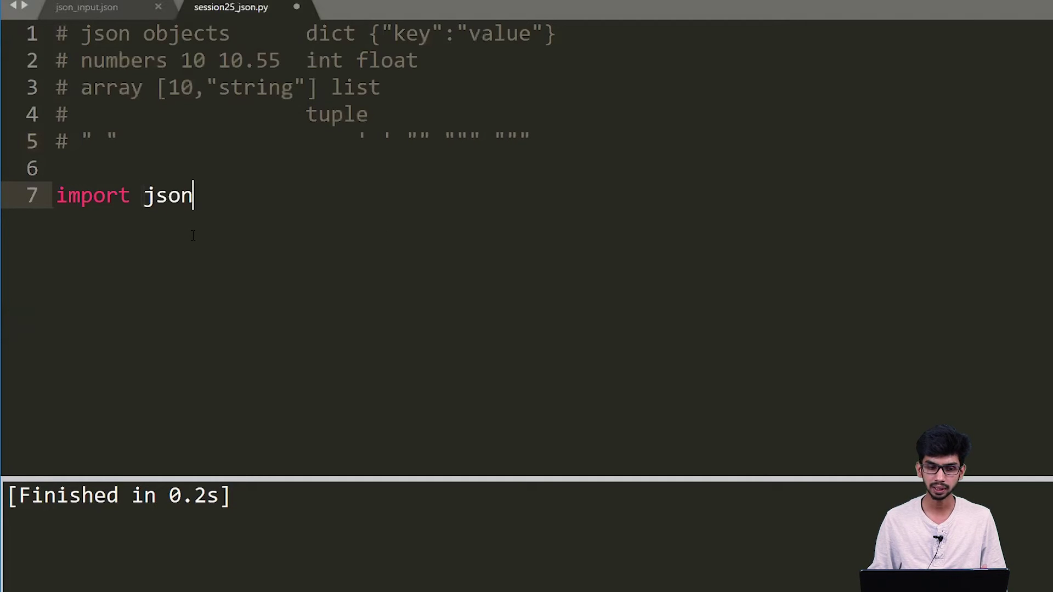
pyautogui.click(195, 236)
pyautogui.hotkey('ctrl', 'Left')
pyautogui.press('Left')
# - Recheck json_input.json, then add an empty line after the import
pyautogui.click(104, 12)
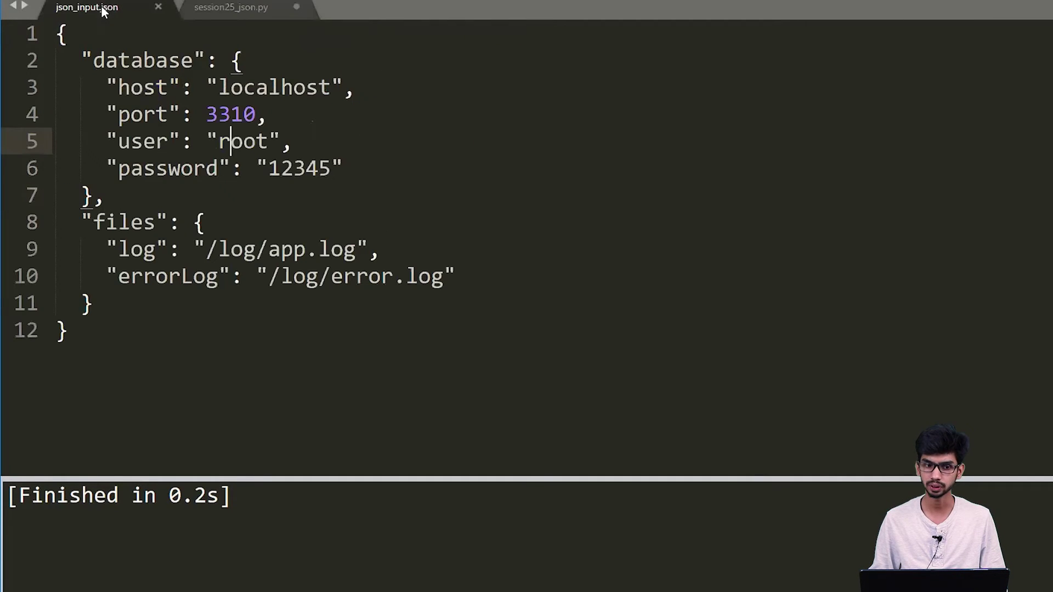
pyautogui.click(248, 8)
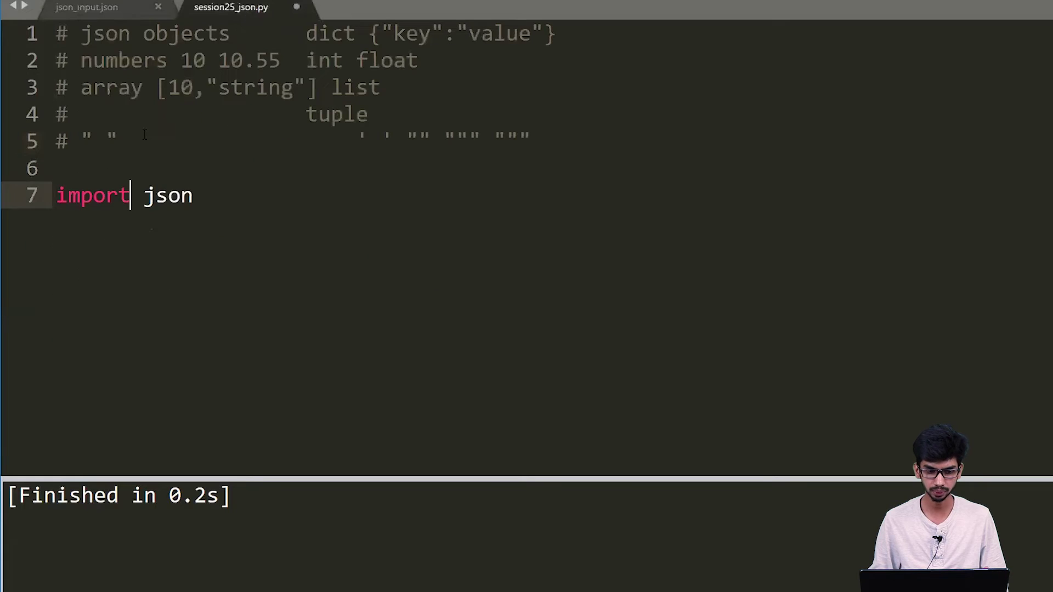
pyautogui.press('Up')
pyautogui.press('Up')
pyautogui.click(197, 195)
pyautogui.press('Return')
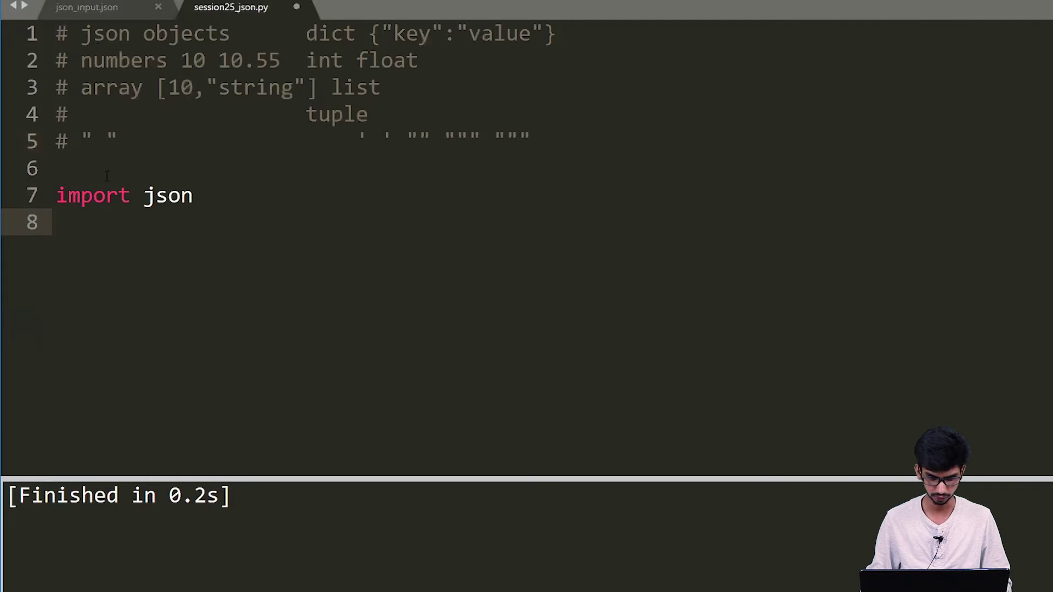
# - Write handle = open("json_input.json","r") on line 9 and start line 10
pyautogui.press('Return')
pyautogui.write('ope')
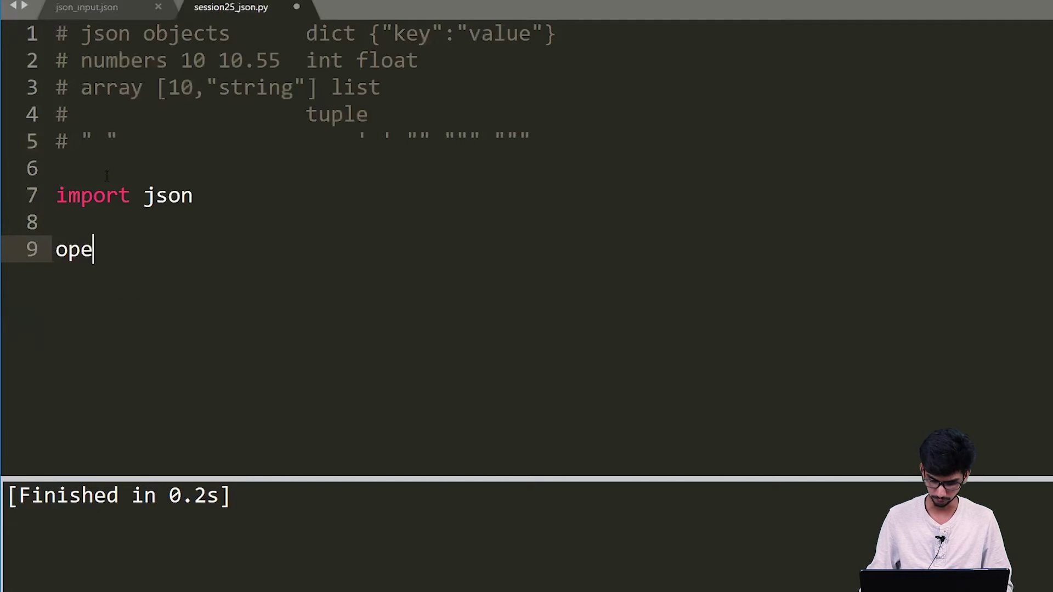
pyautogui.write('n(')
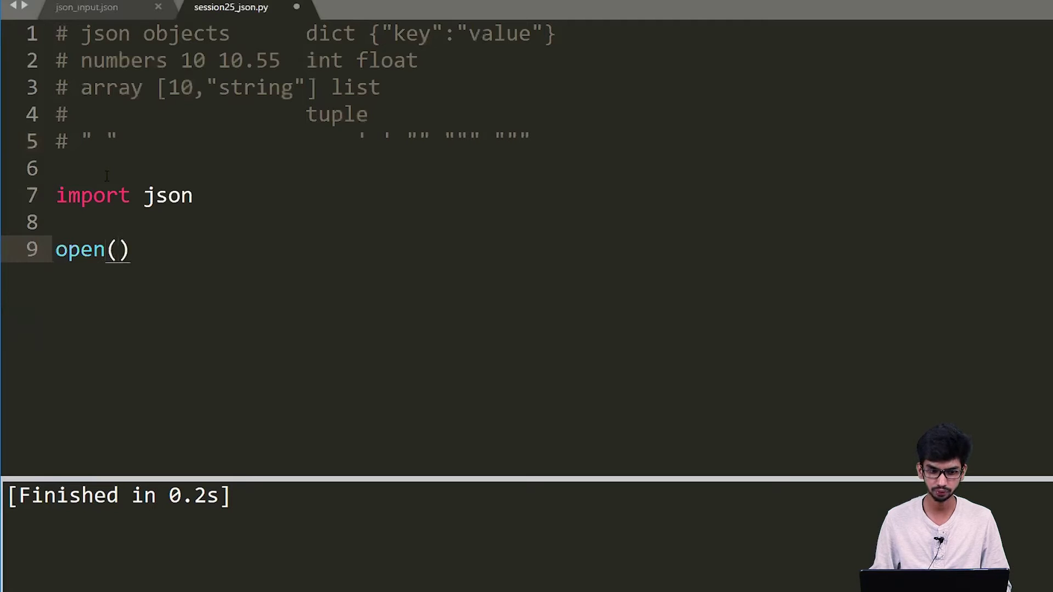
pyautogui.write('"')
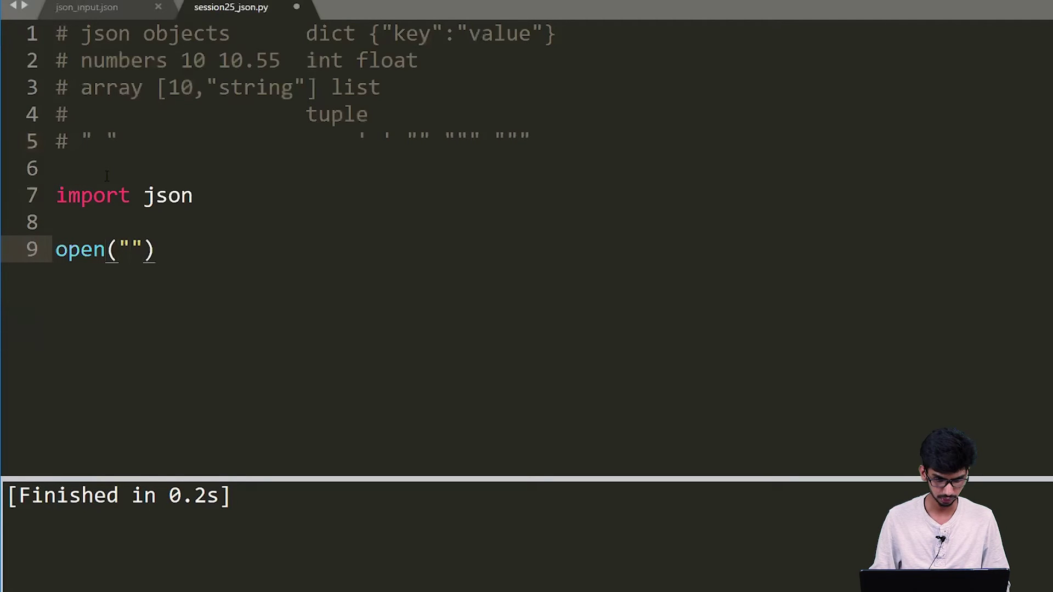
pyautogui.write('json_')
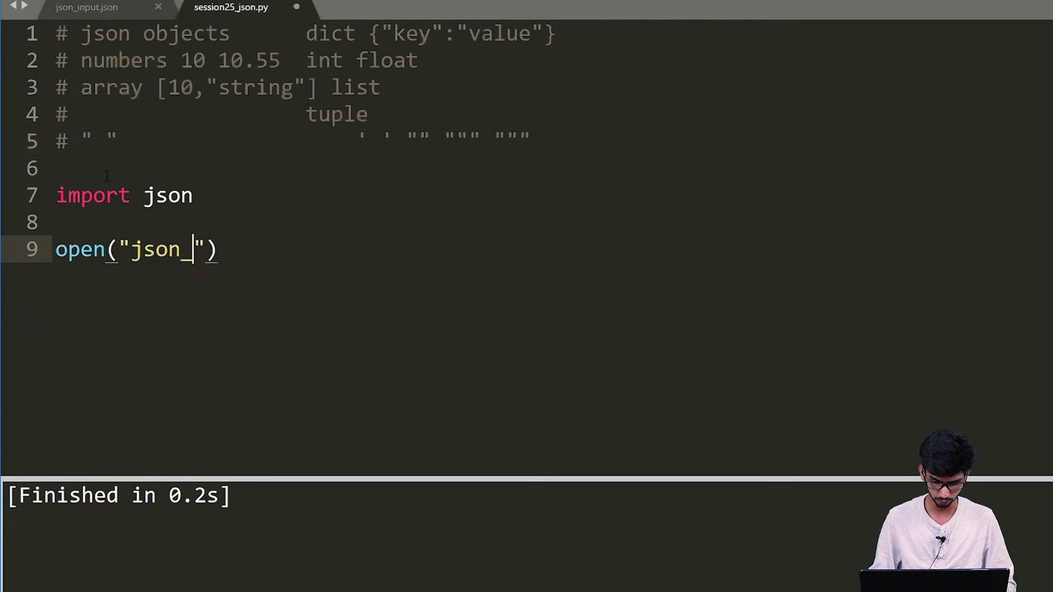
pyautogui.write('input')
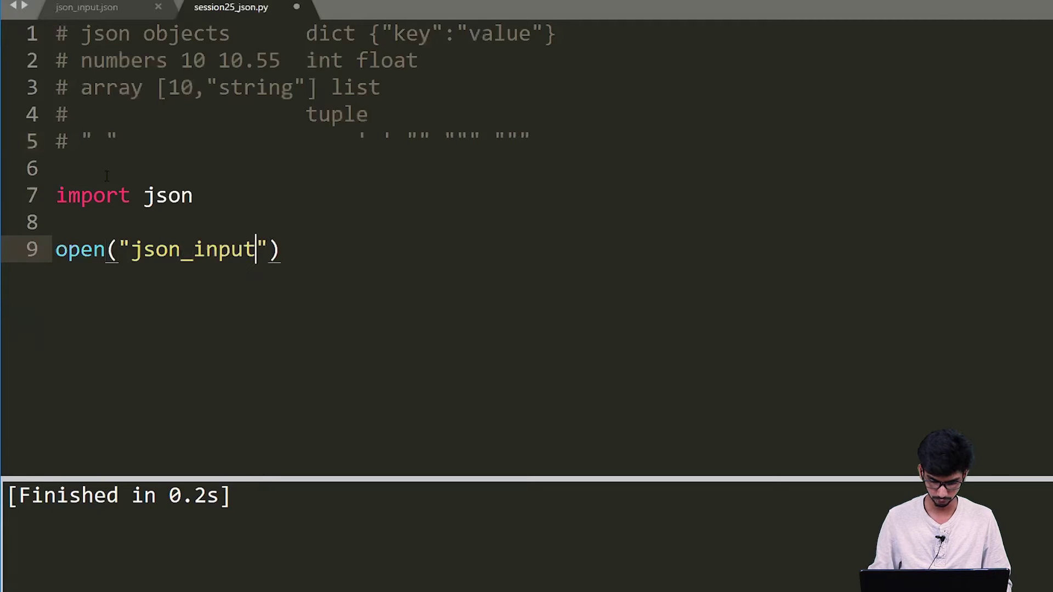
pyautogui.write('.j')
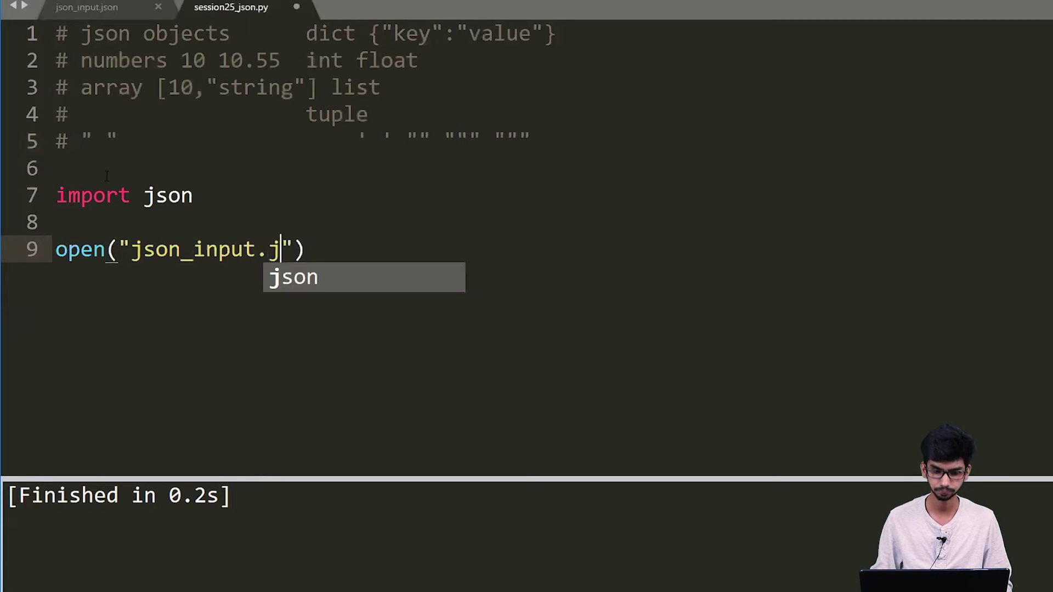
pyautogui.write('son')
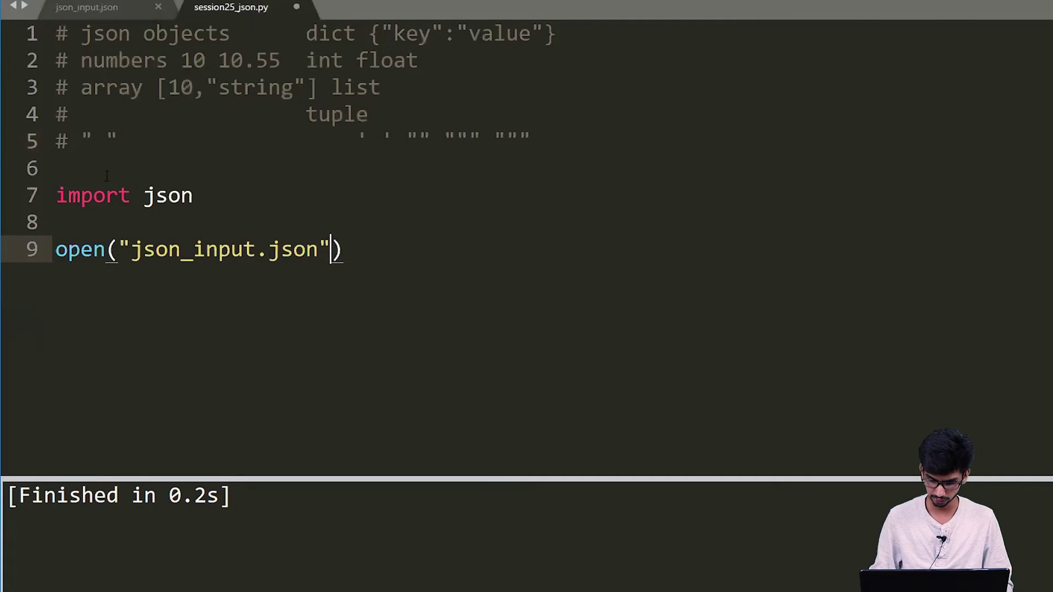
pyautogui.write(',"r')
pyautogui.press('Left')
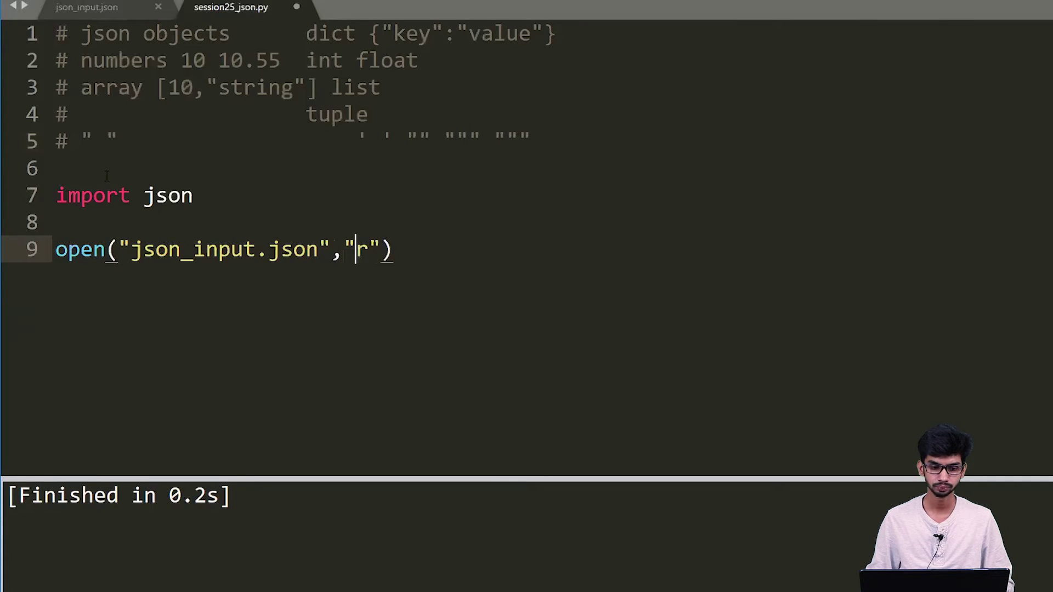
pyautogui.press('Left')
pyautogui.press('Left')
pyautogui.press('Left')
pyautogui.press('Left')
pyautogui.press('Right')
pyautogui.press('Right')
pyautogui.press('Right')
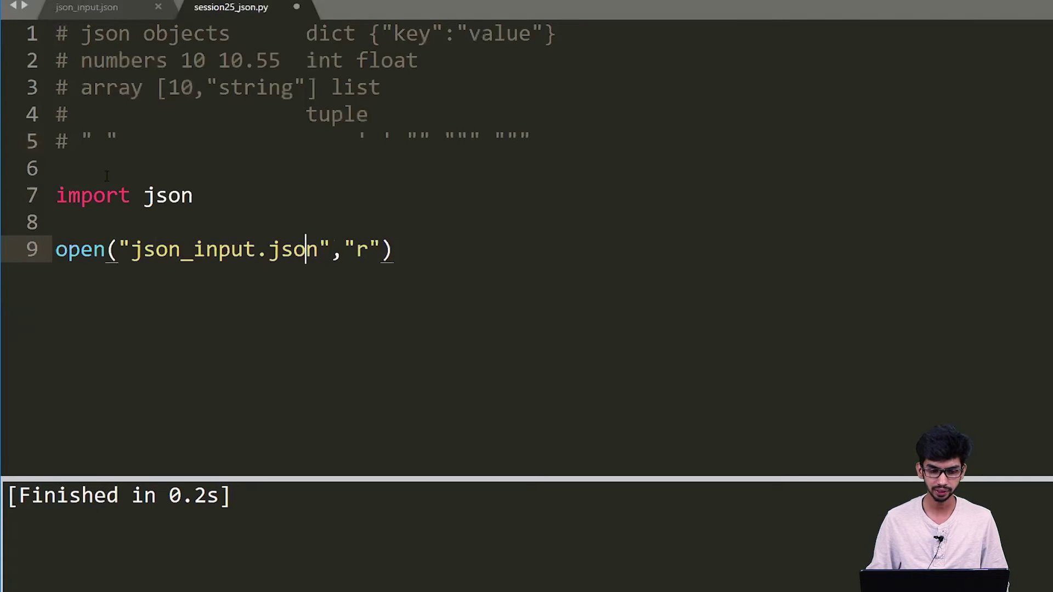
pyautogui.press('Up')
pyautogui.press('Down')
pyautogui.press('End')
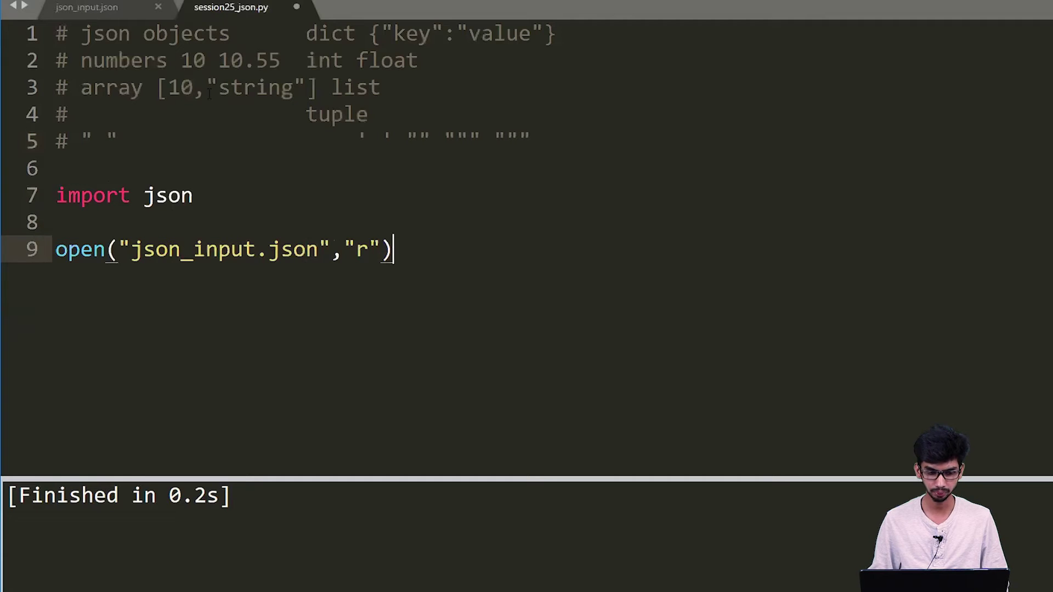
pyautogui.press('Left')
pyautogui.press('Left')
pyautogui.press('Left')
pyautogui.press('Left')
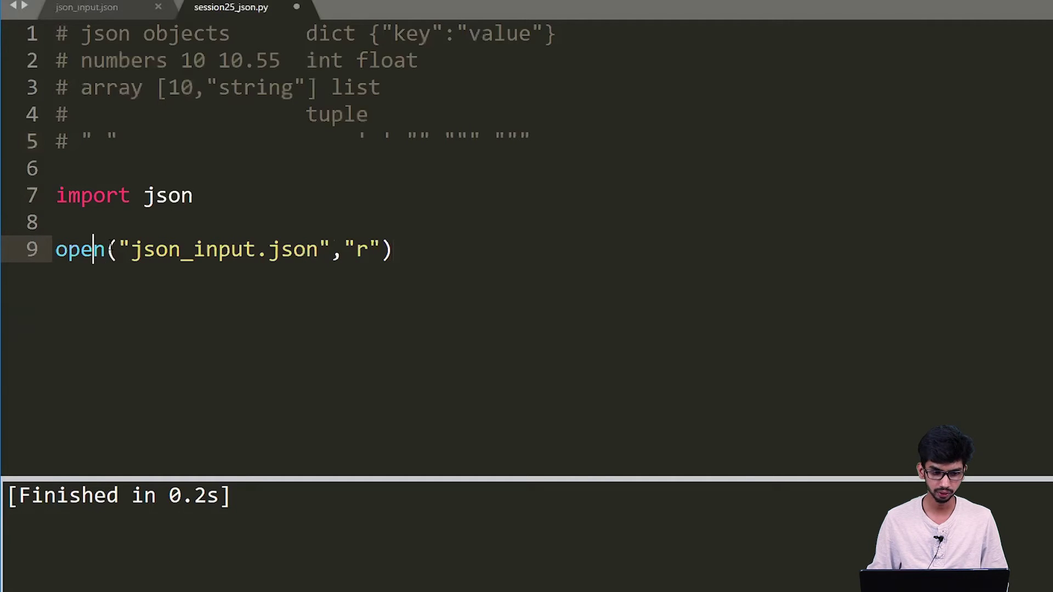
pyautogui.press('Left')
pyautogui.press('Left')
pyautogui.press('Left')
pyautogui.write('han')
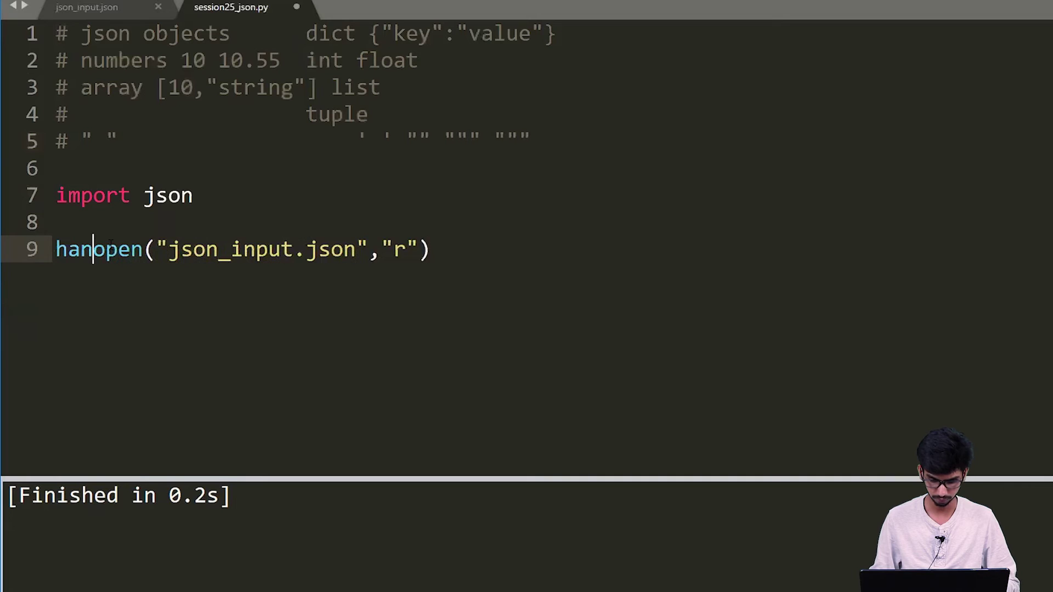
pyautogui.write('dle =')
pyautogui.press('End')
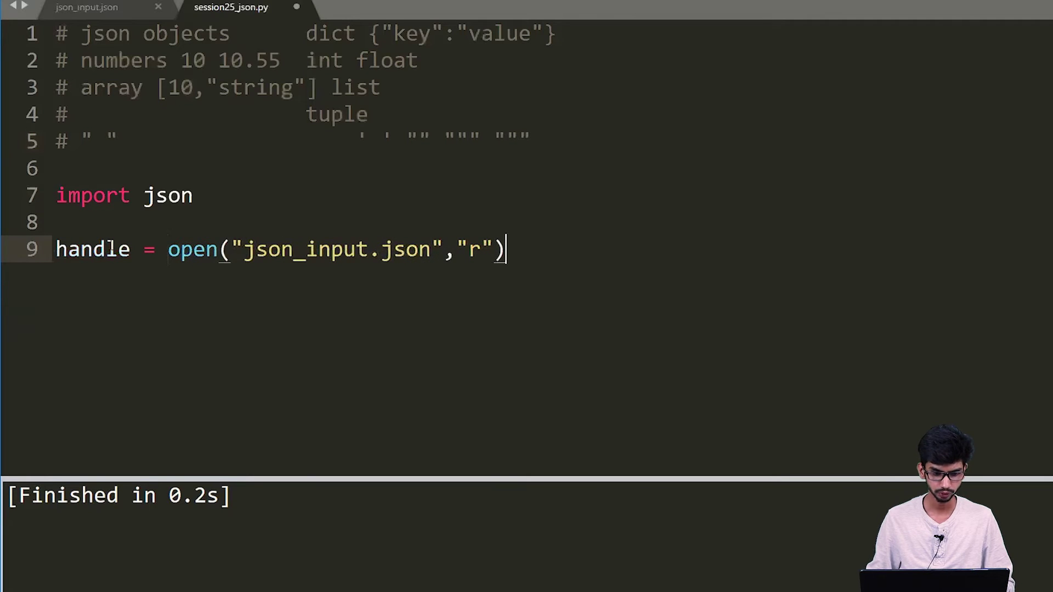
pyautogui.press('Return')
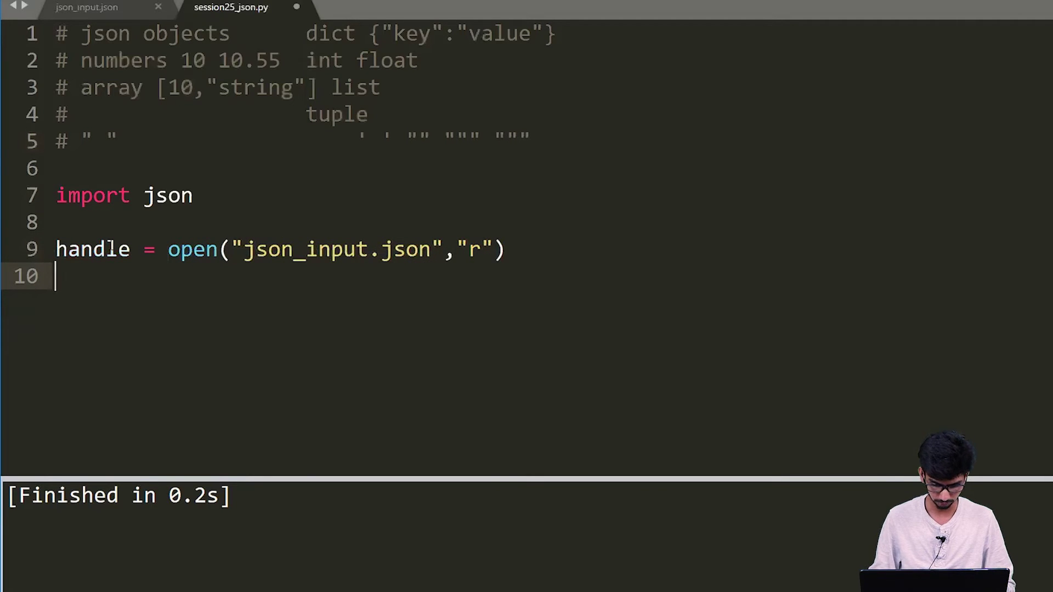
pyautogui.write('content ')
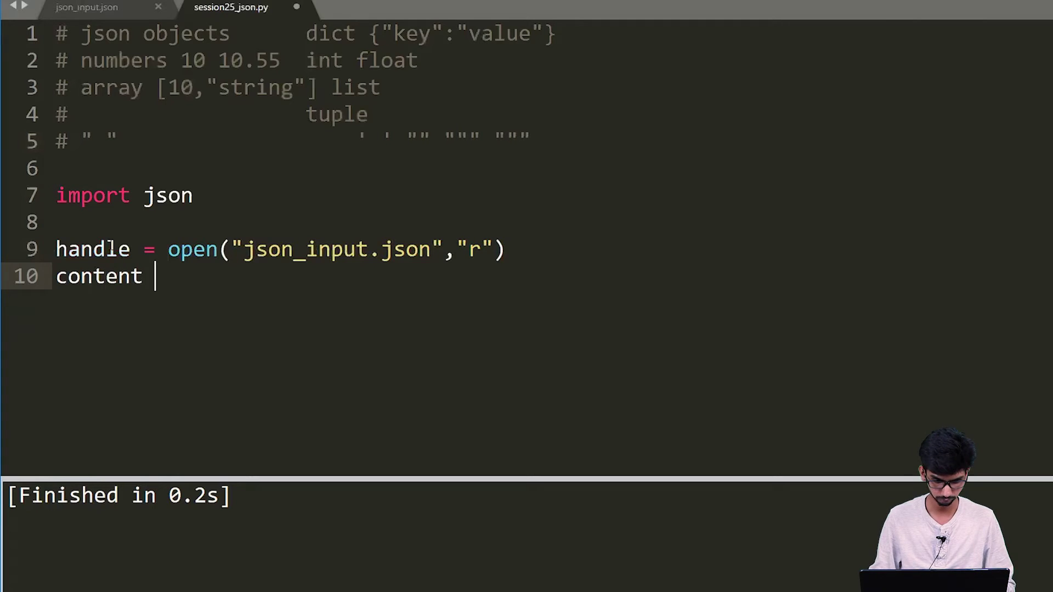
pyautogui.write('= hand')
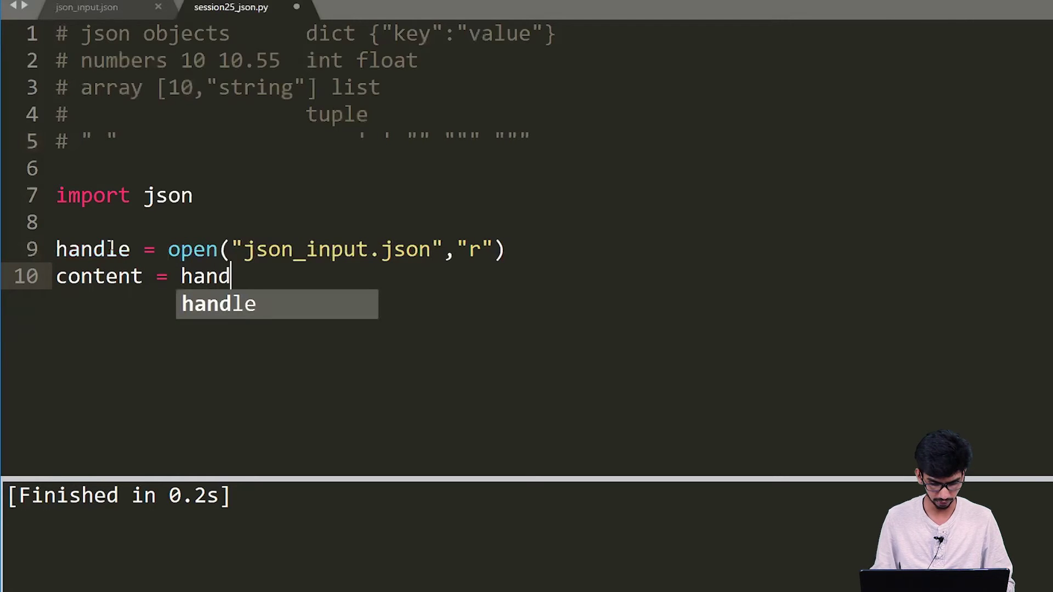
# - Write content = handle.read() and print(content) on line 12, then build with Ctrl+B
pyautogui.press('Tab')
pyautogui.write('.read')
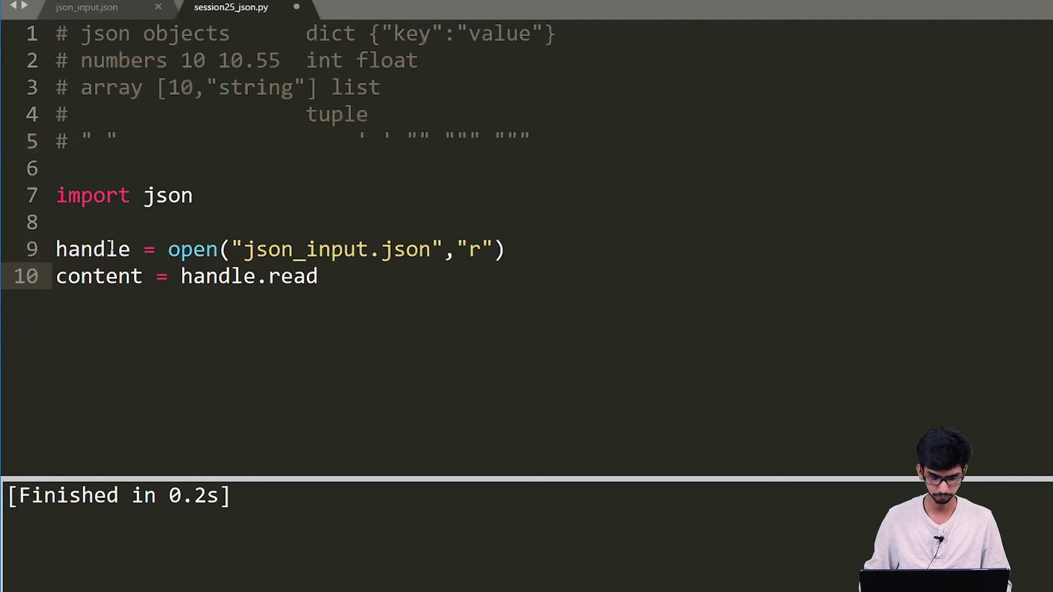
pyautogui.write('()')
pyautogui.press('Return')
pyautogui.press('Return')
pyautogui.write('pr')
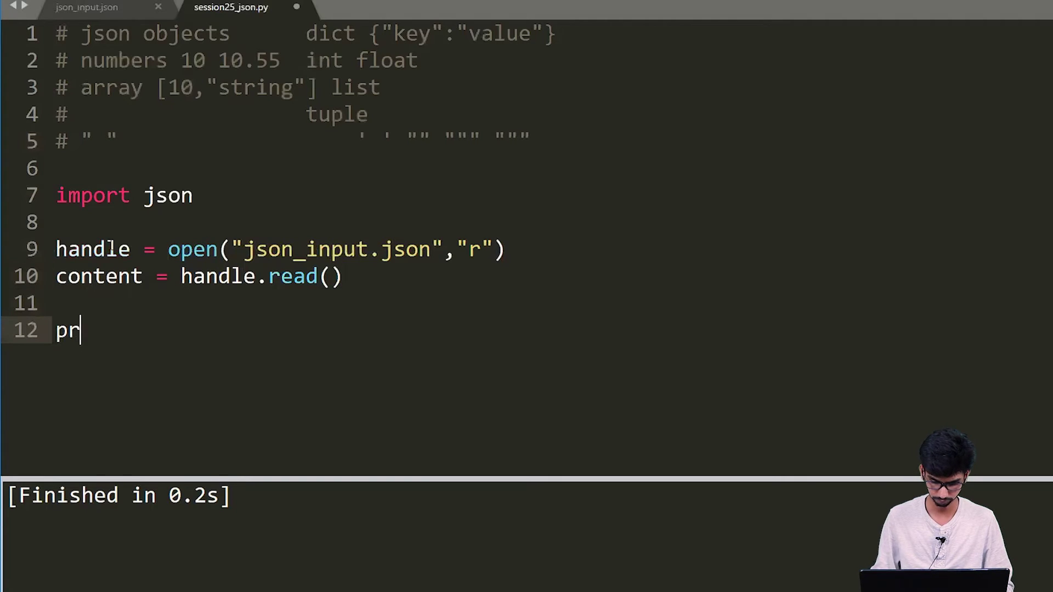
pyautogui.write('int(co')
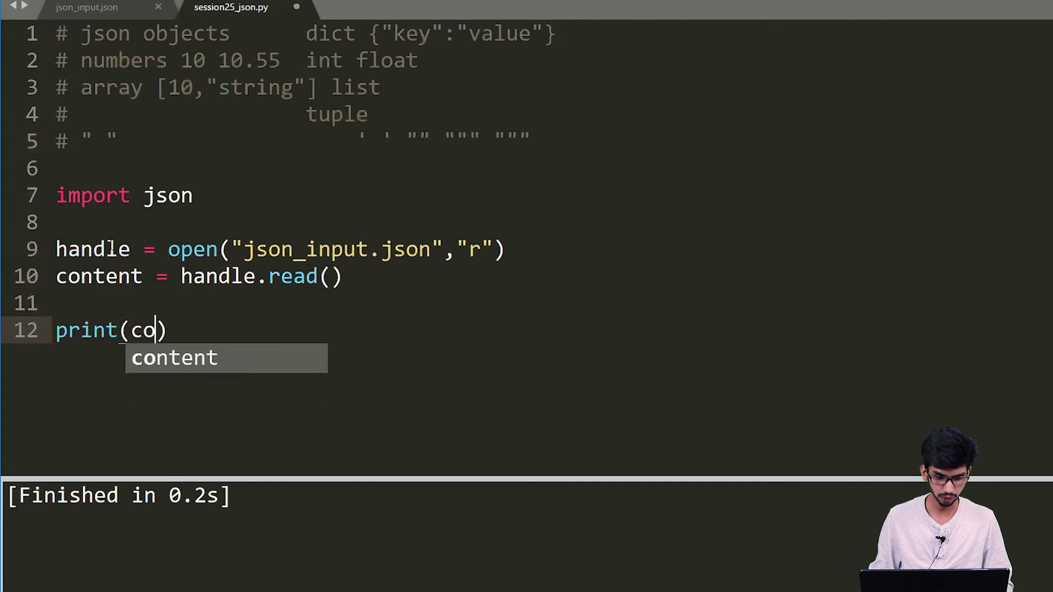
pyautogui.write('ntent')
pyautogui.hotkey('ctrl', 'b')
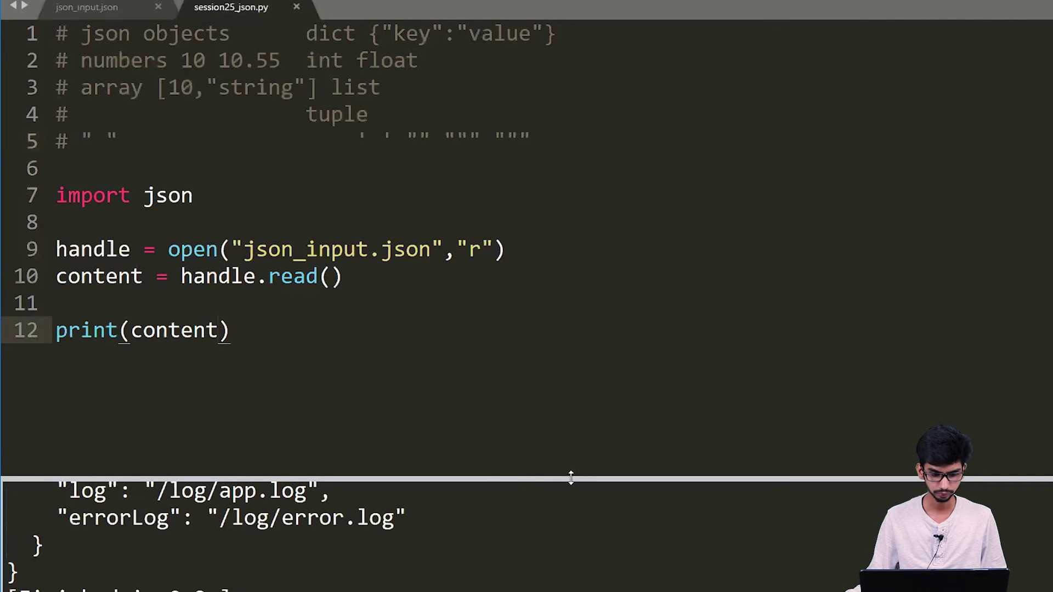
# - Enlarge the output panel to show more JSON and review the import, file name and read lines
pyautogui.moveTo(574, 475); pyautogui.dragTo(574, 301)
pyautogui.scroll(2, 264, 410)
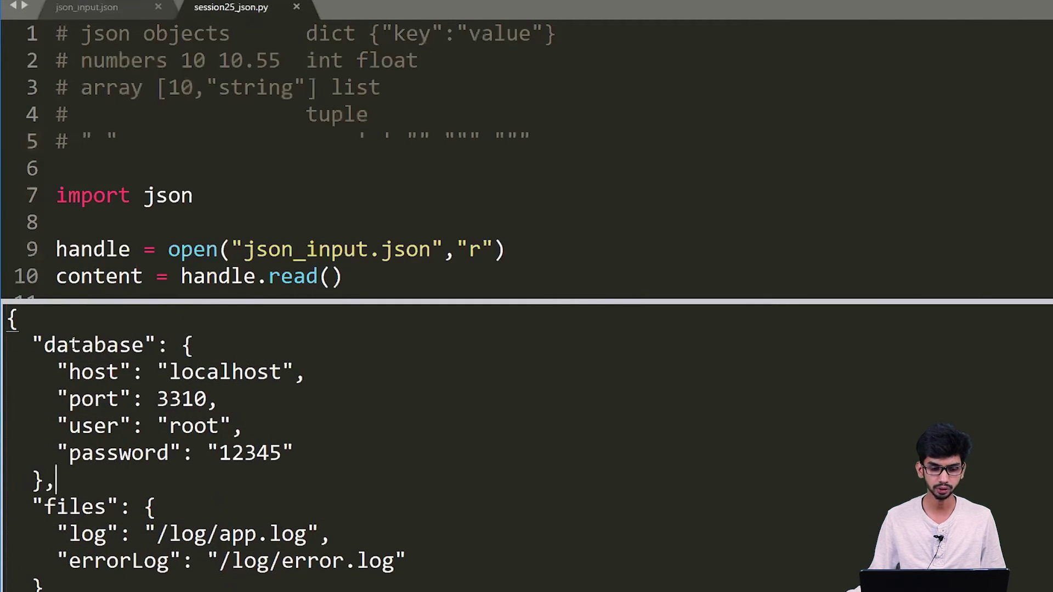
pyautogui.click(69, 345)
pyautogui.hotkey('ctrl', 'a')
pyautogui.click(219, 438)
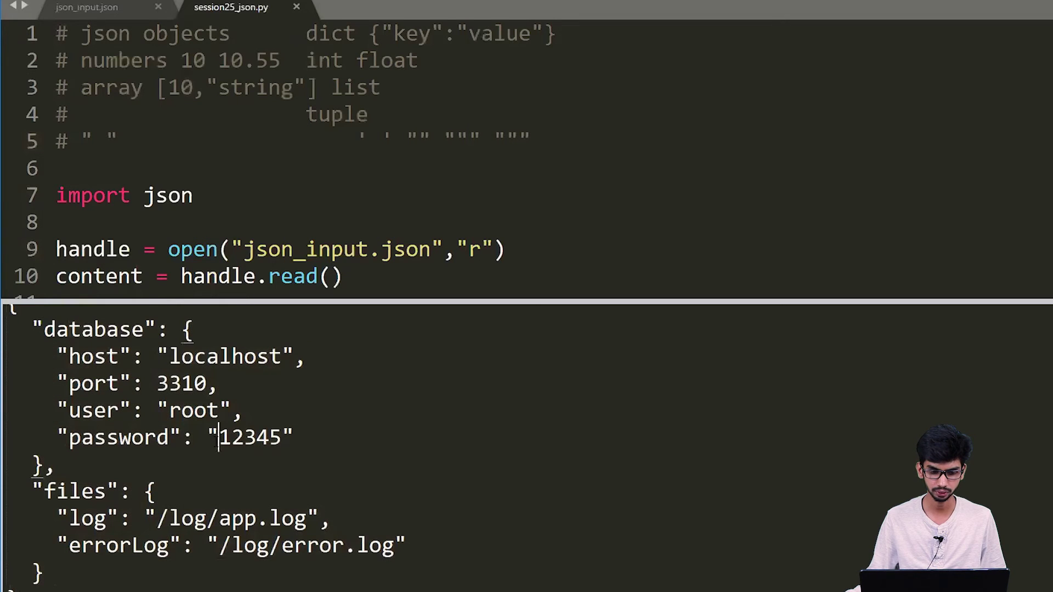
pyautogui.click(319, 249)
pyautogui.scroll(-1, 318, 249)
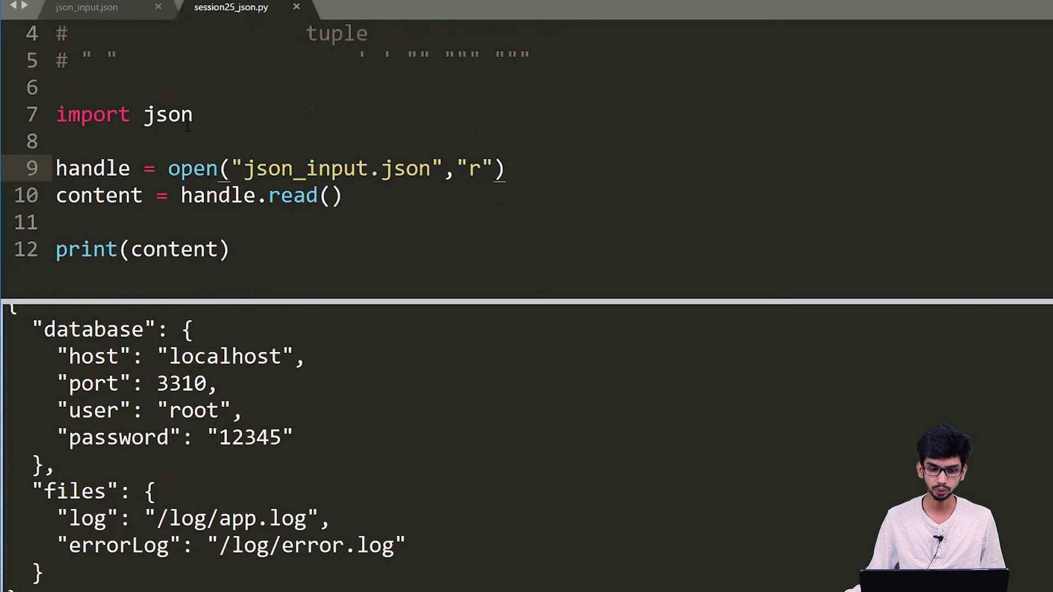
pyautogui.click(203, 116)
pyautogui.click(278, 146)
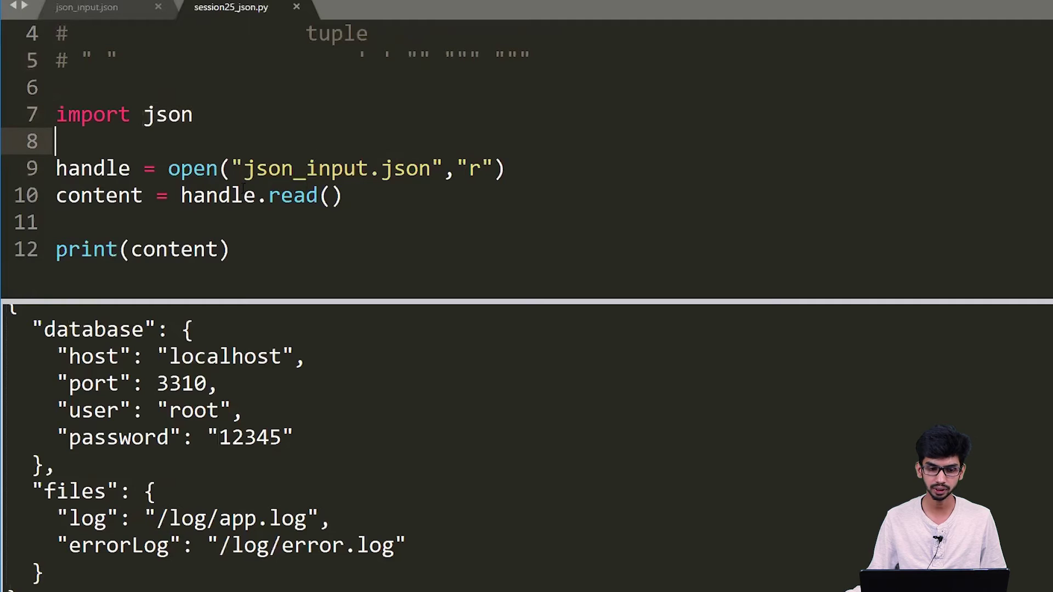
pyautogui.click(256, 168)
pyautogui.click(306, 169)
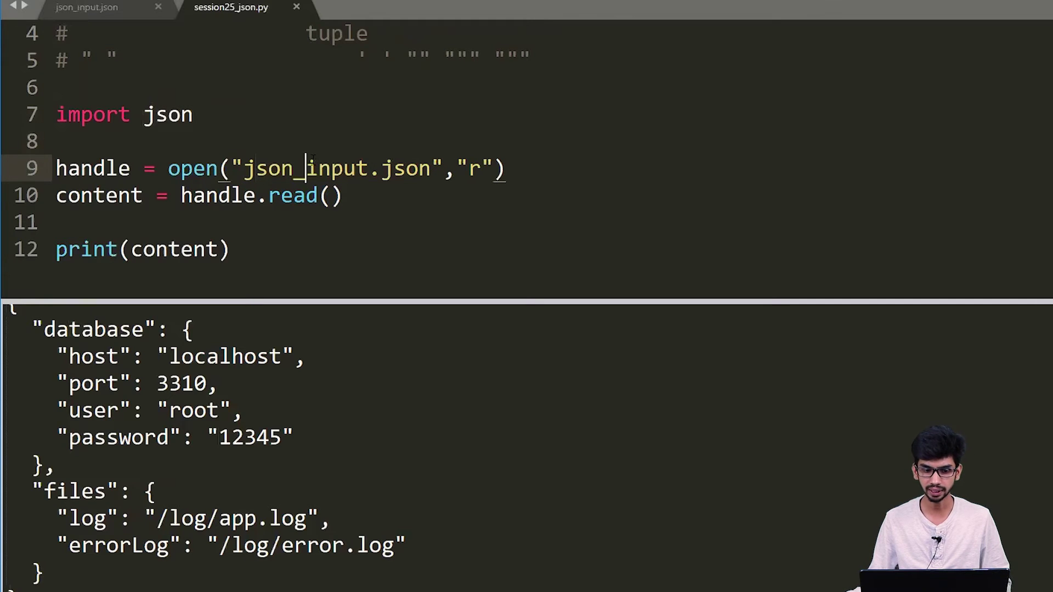
pyautogui.click(350, 196)
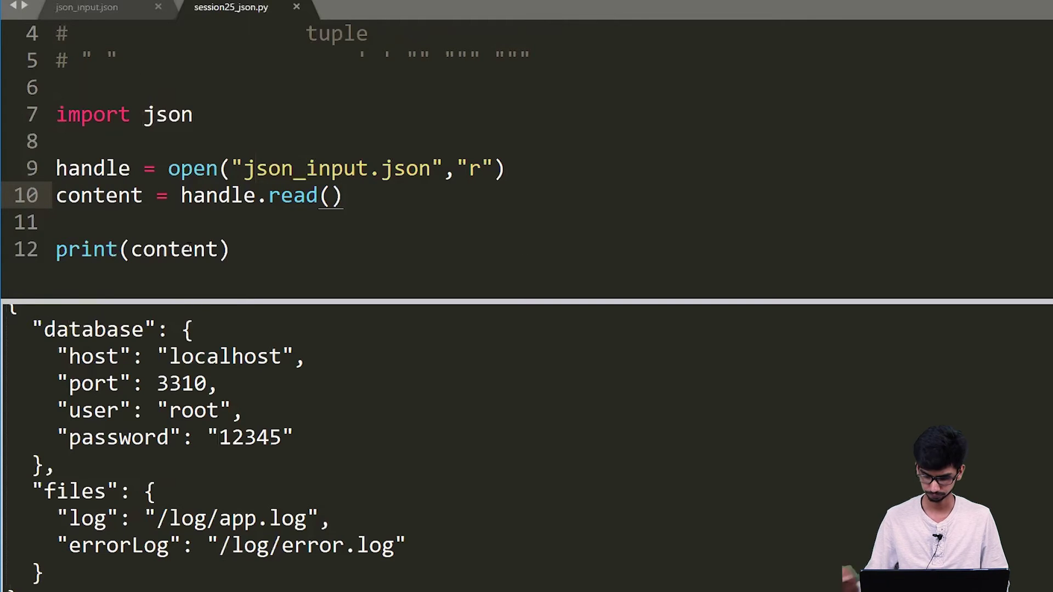
# - Comment out print(content) on line 12 and add blank lines below it
pyautogui.click(181, 249)
pyautogui.press('Right')
pyautogui.press('Right')
pyautogui.press('Right')
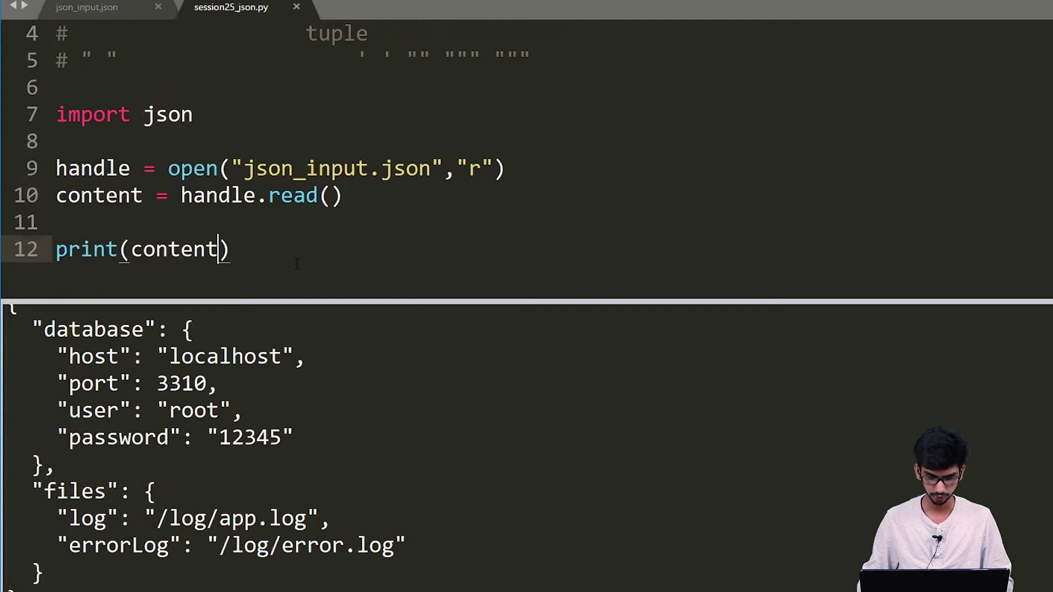
pyautogui.press('Right')
pyautogui.hotkey('ctrl', '/')
pyautogui.press('Return')
pyautogui.press('Return')
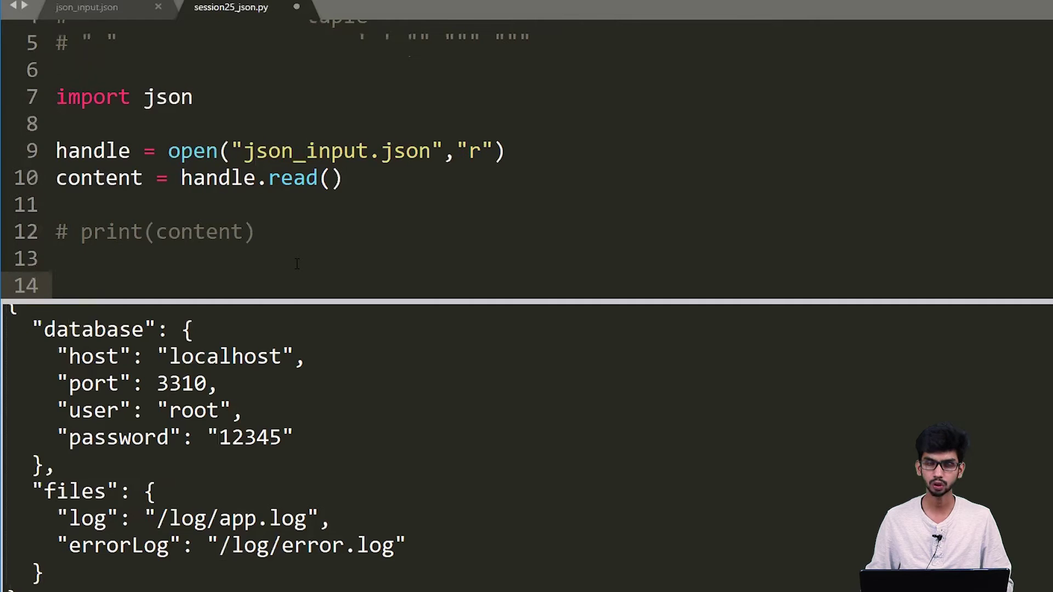
pyautogui.press('Up')
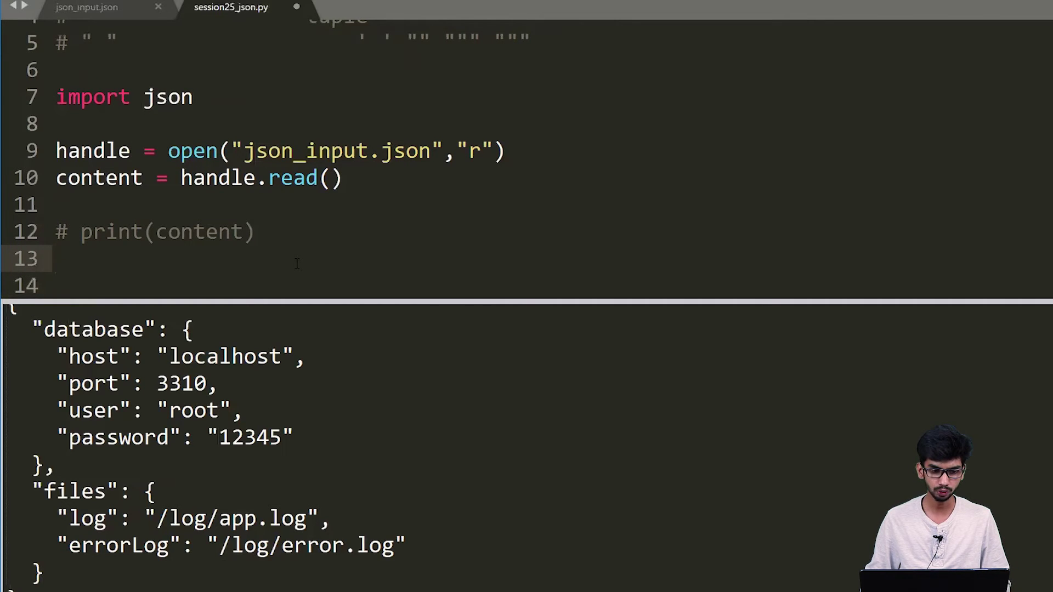
pyautogui.press('Up')
pyautogui.press('Up')
pyautogui.press('Up')
pyautogui.press('Right')
pyautogui.press('Right')
pyautogui.press('Right')
pyautogui.press('Right')
pyautogui.press('Right')
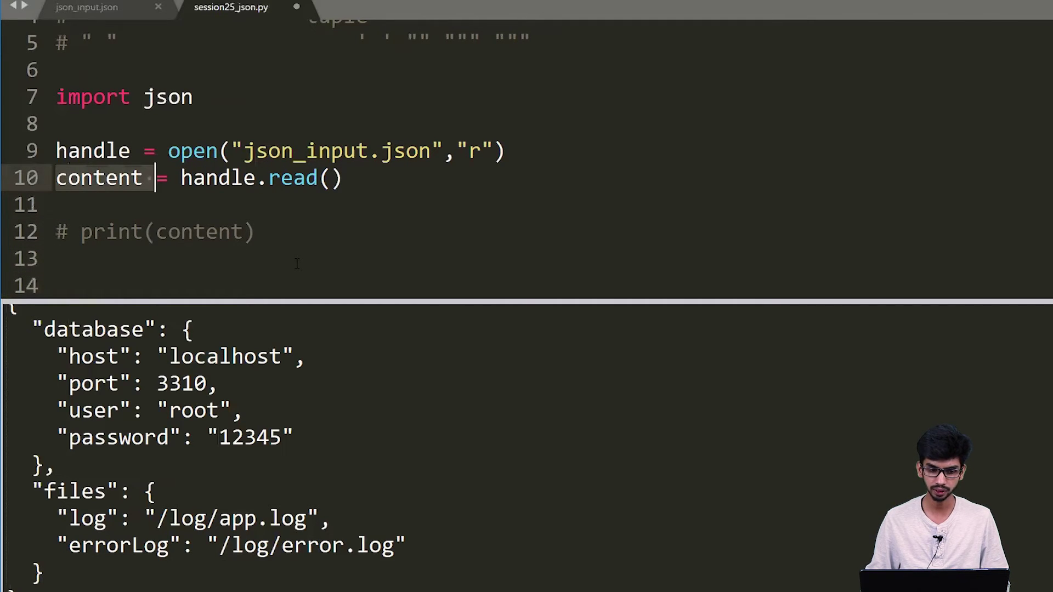
# - Move to empty line 13 and clear its indentation for the parsing code
pyautogui.press('Down')
pyautogui.press('Down')
pyautogui.hotkey('shift', 'Down')
pyautogui.press('Down')
pyautogui.press('Up')
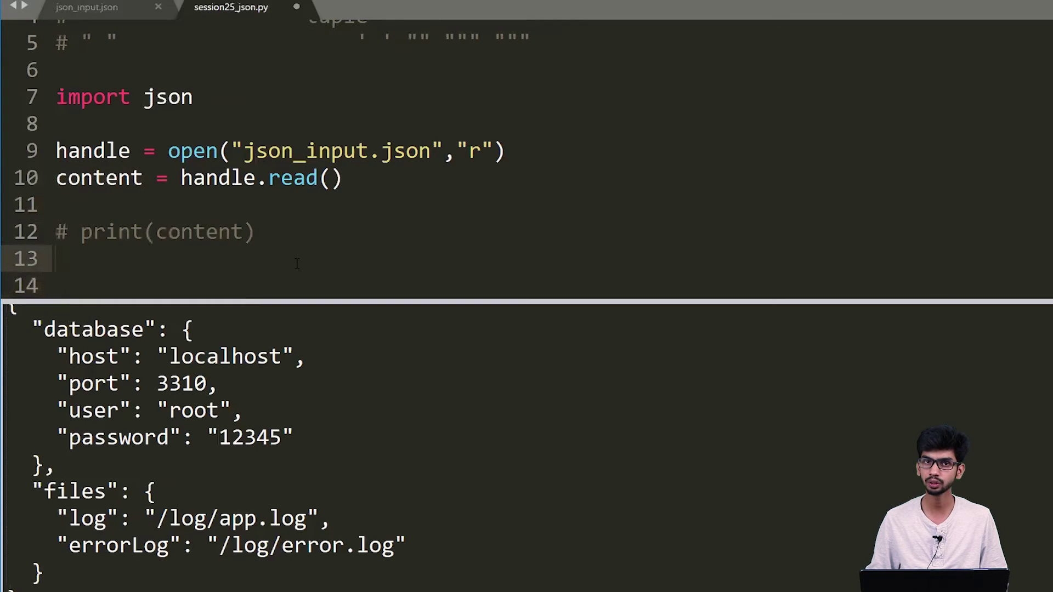
pyautogui.hotkey('shift', 'Up')
pyautogui.press('Up')
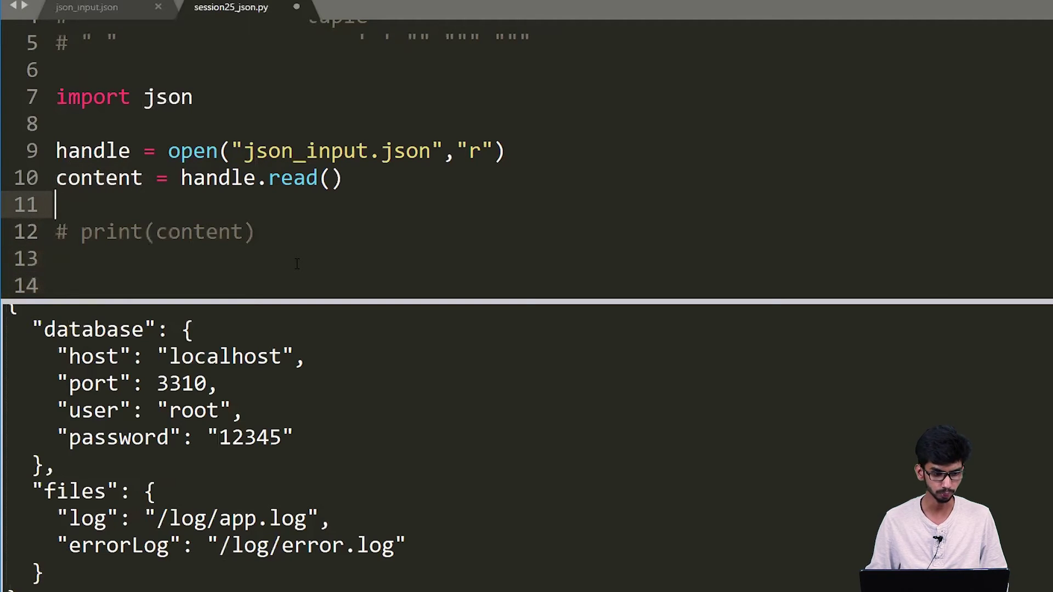
pyautogui.press('Down')
pyautogui.press('Down')
pyautogui.press('Tab')
pyautogui.press('Left')
pyautogui.press('Left')
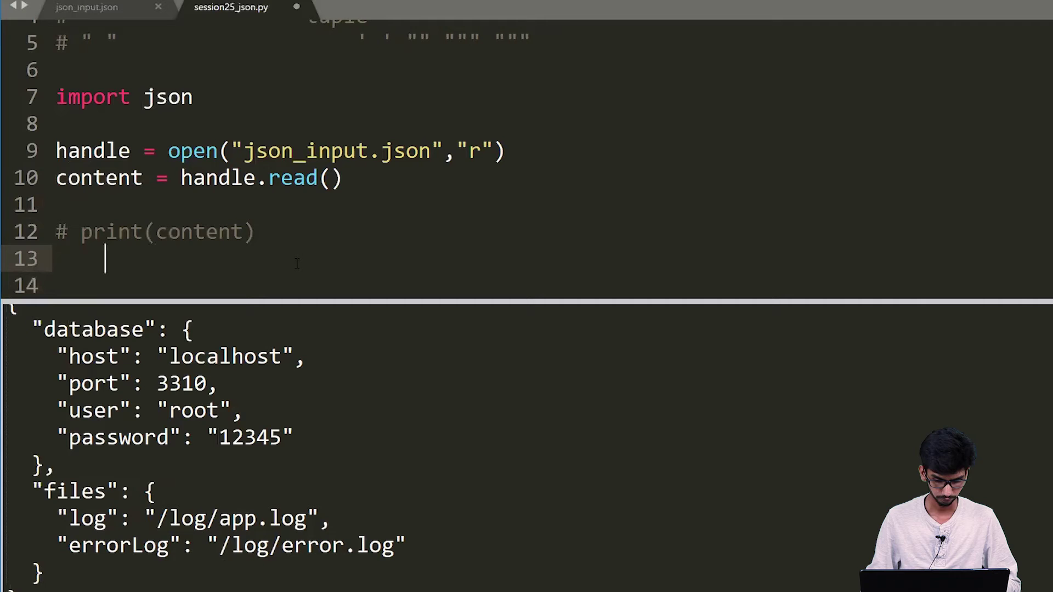
pyautogui.press('Left')
pyautogui.press('Left')
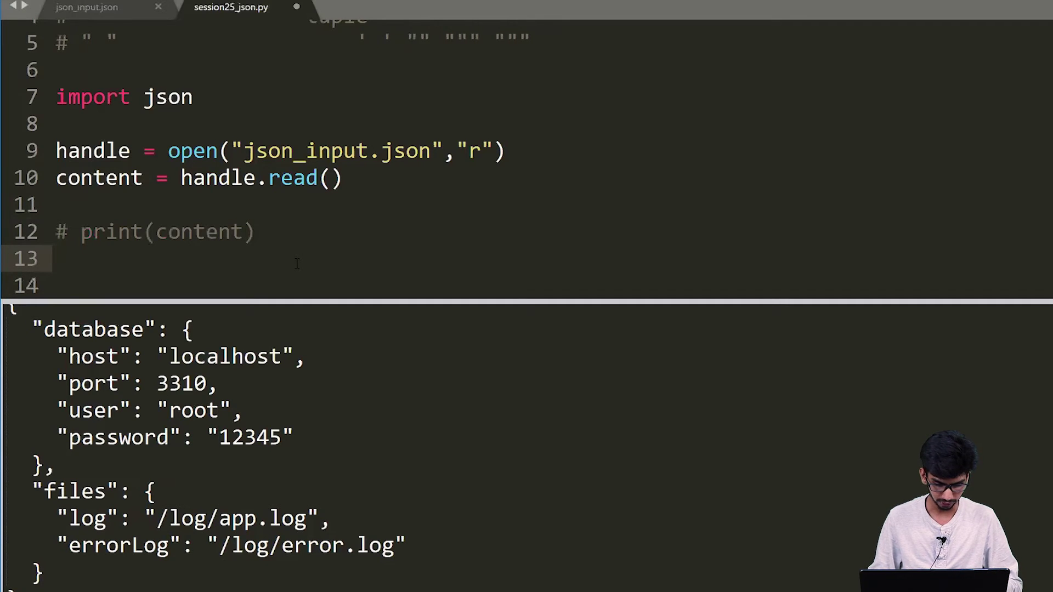
pyautogui.write('d = ')
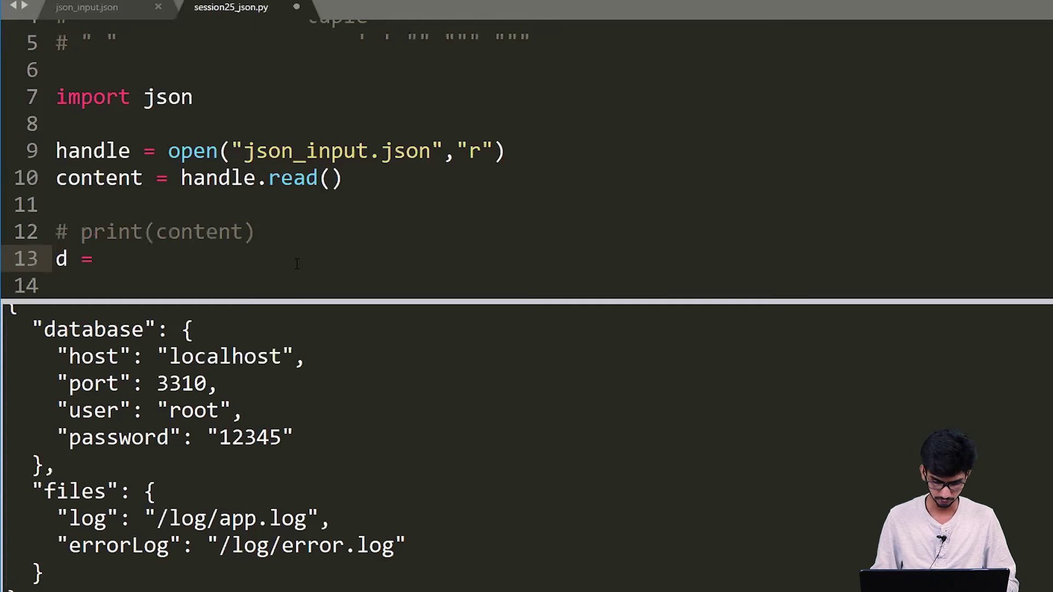
pyautogui.write('json.l')
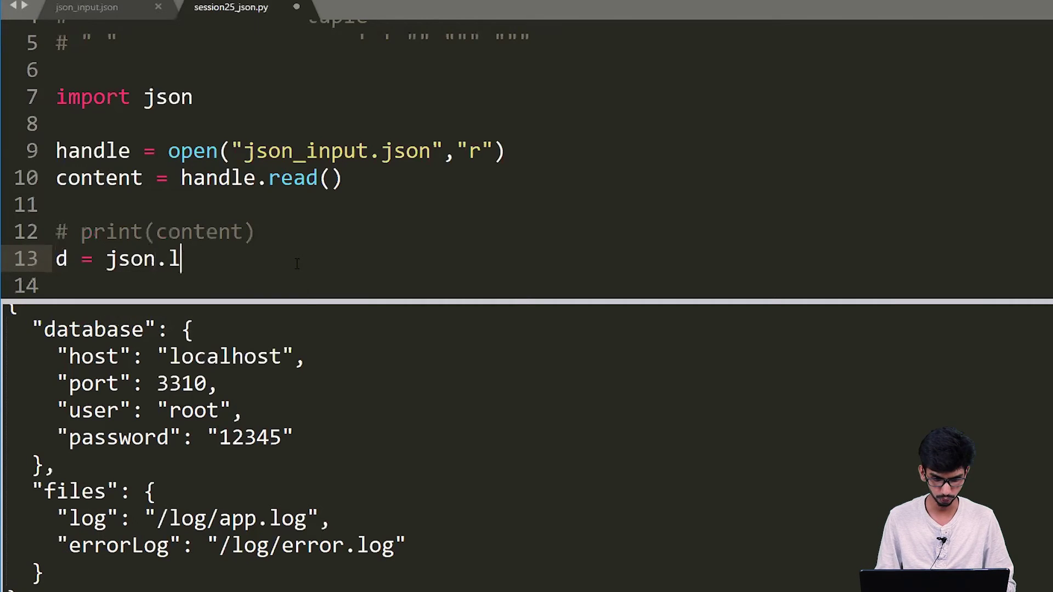
pyautogui.write('oads(')
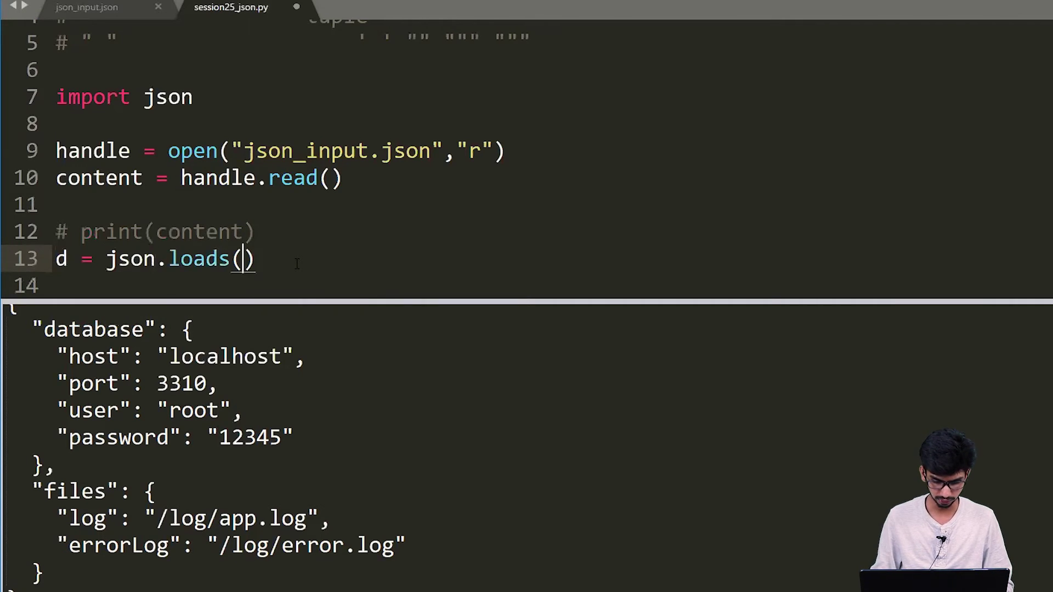
pyautogui.write('con')
# - Write d = json.loads(content) and print(d) on line 14, then save and run
pyautogui.press('Tab')
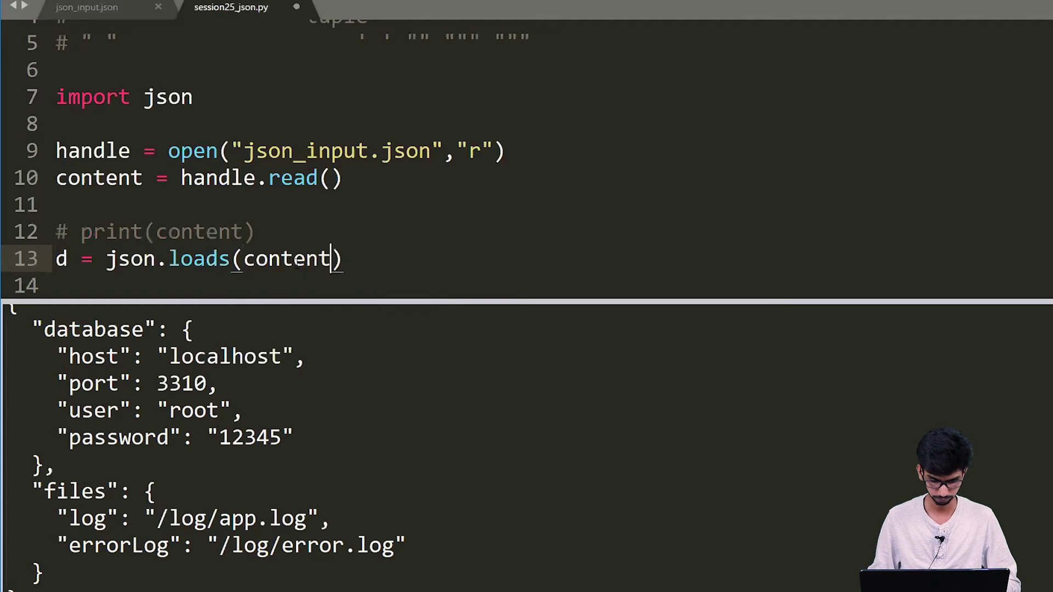
pyautogui.press('Down')
pyautogui.write('print')
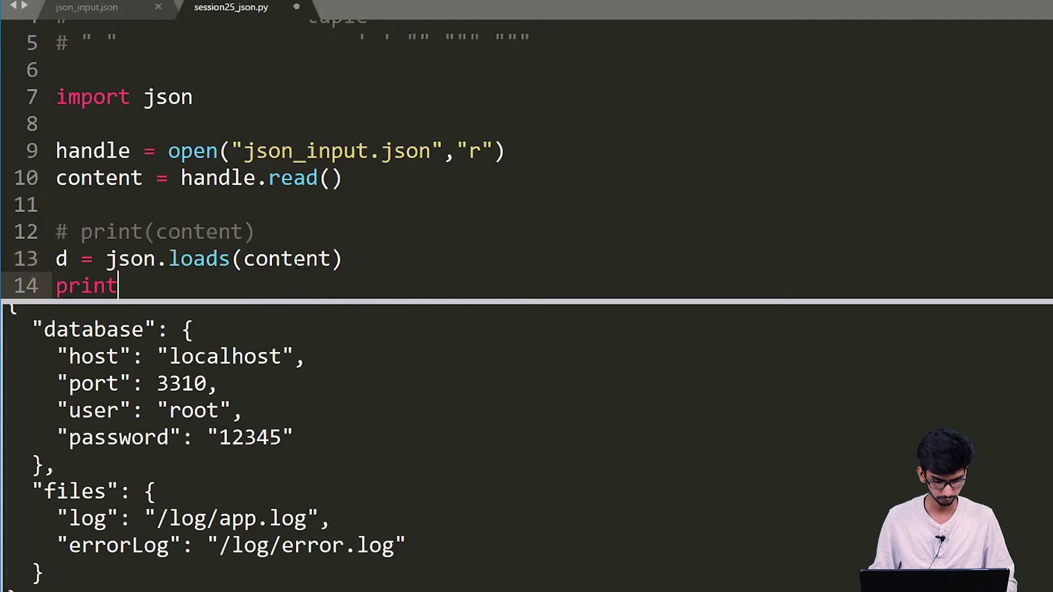
pyautogui.write('(d')
pyautogui.press('Escape')
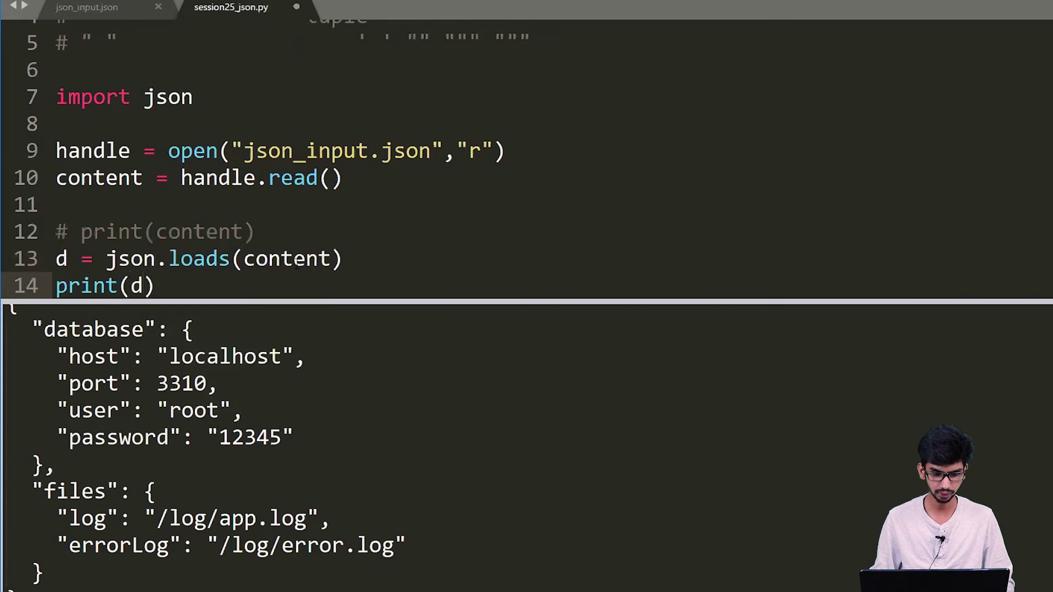
pyautogui.hotkey('ctrl', 'b')
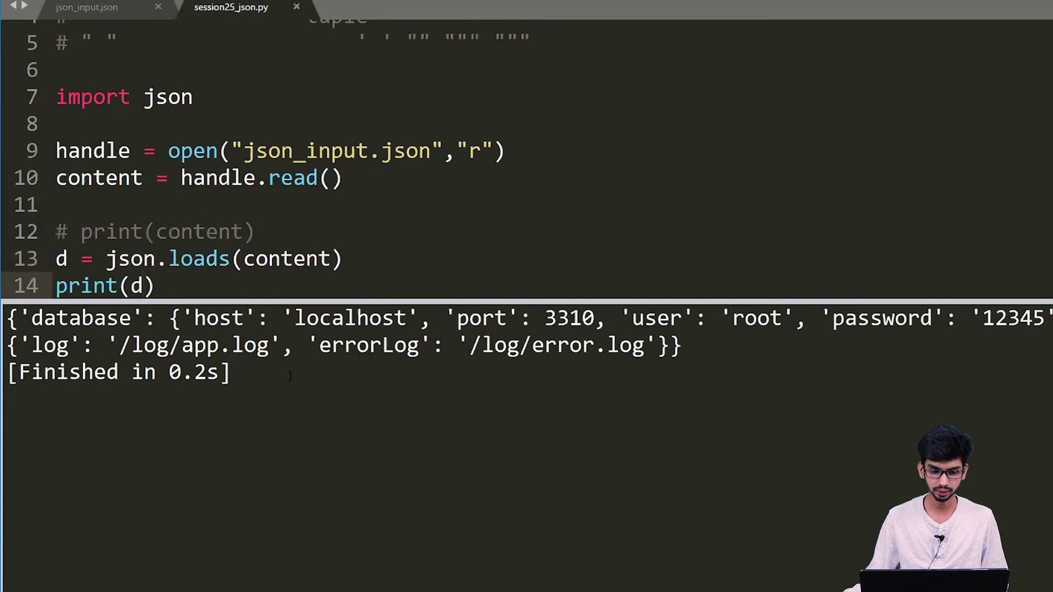
pyautogui.click(193, 318)
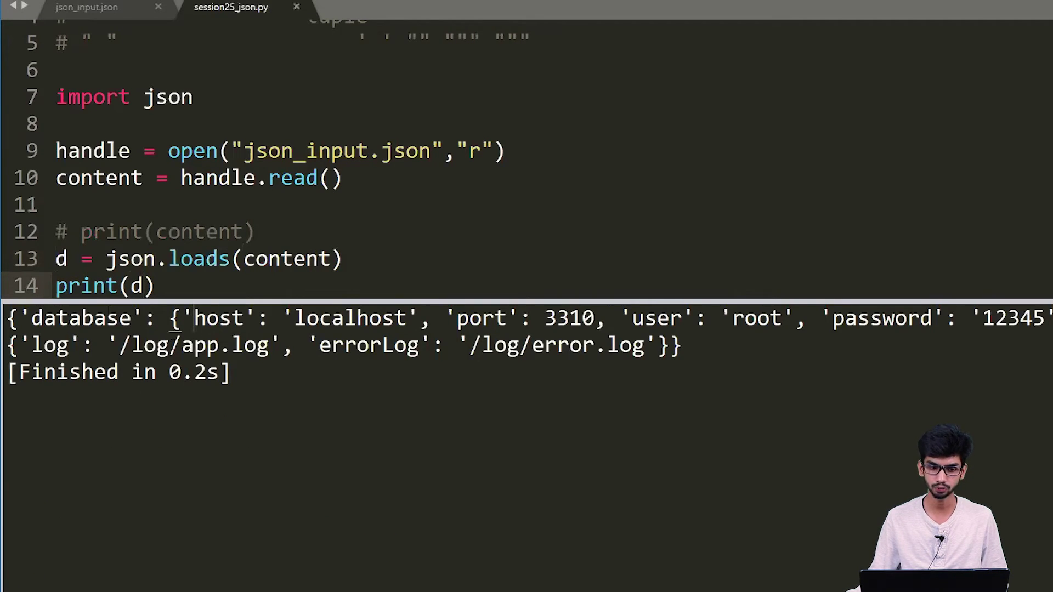
pyautogui.click(167, 259)
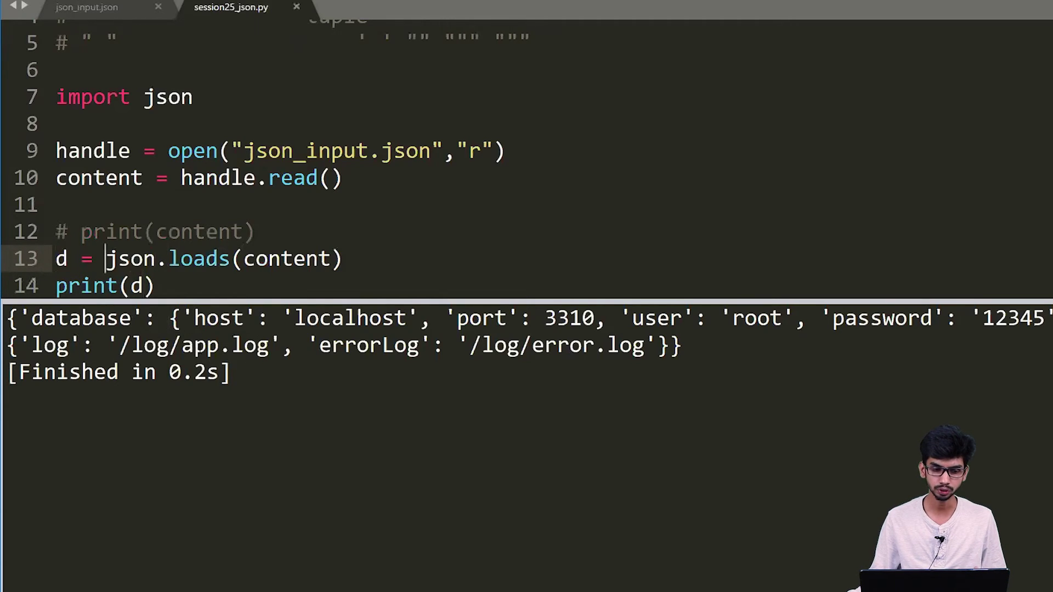
pyautogui.click(131, 318)
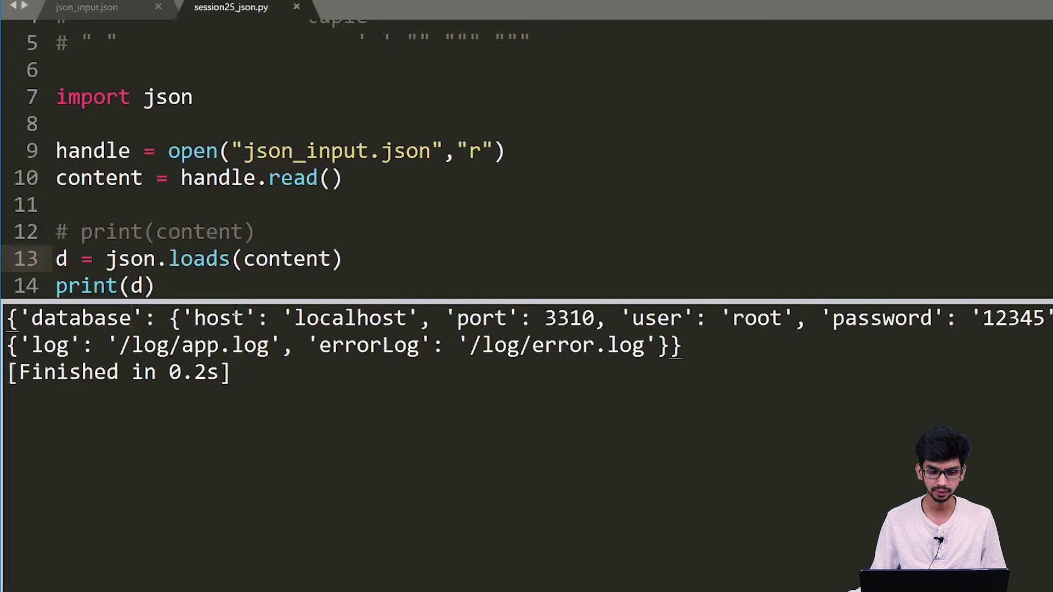
pyautogui.press('Left')
pyautogui.press('Left')
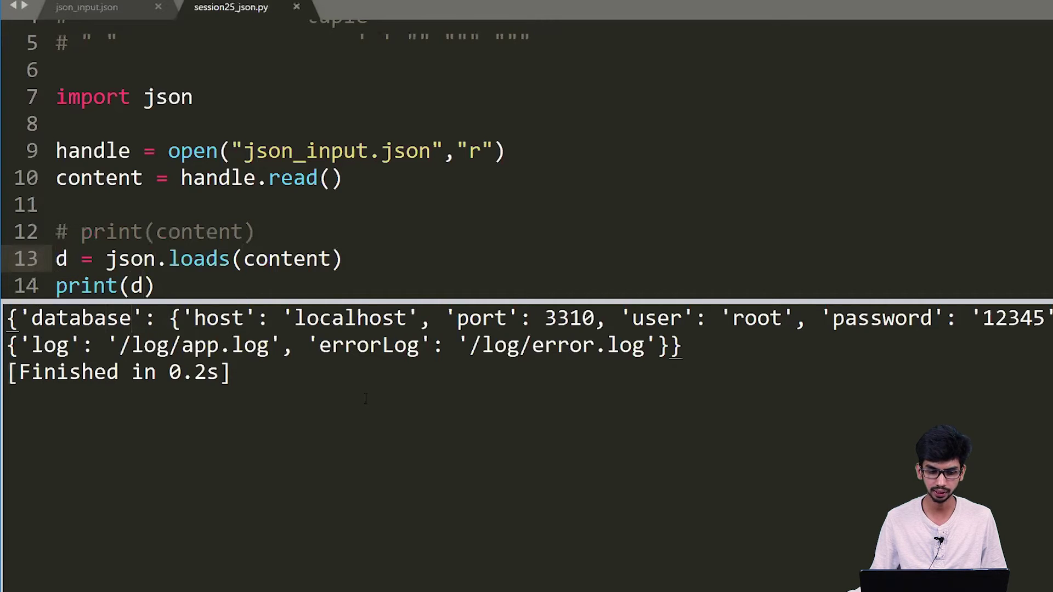
pyautogui.press('Left')
pyautogui.press('Left')
pyautogui.press('Left')
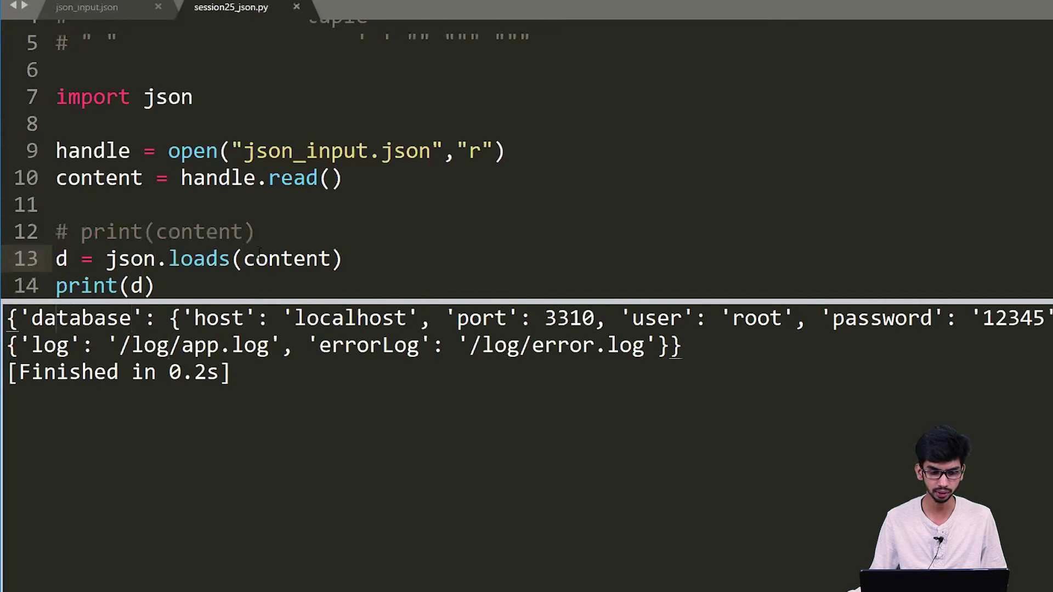
pyautogui.click(469, 346)
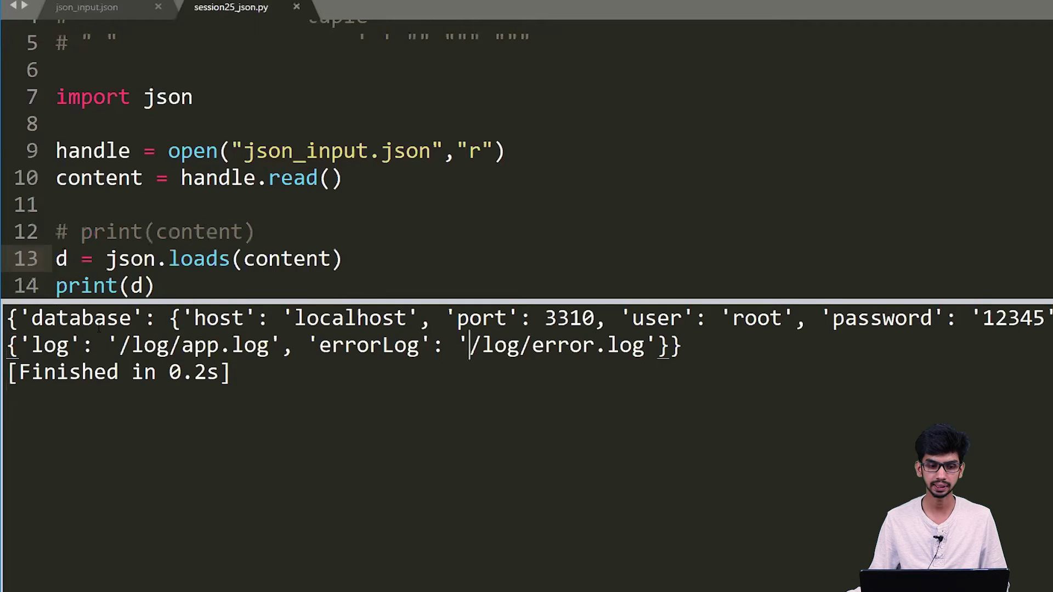
pyautogui.click(70, 318)
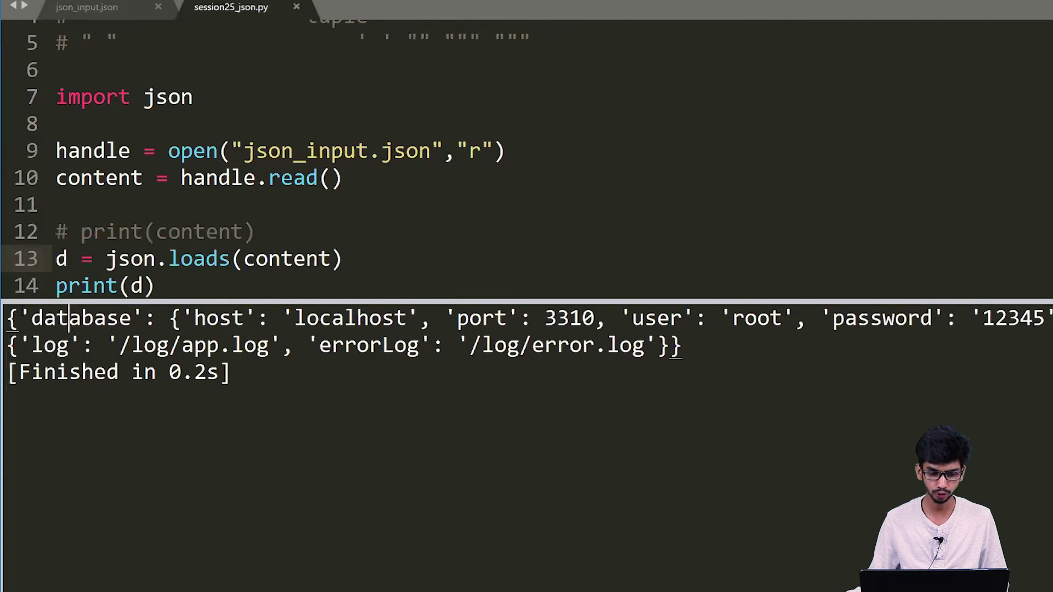
pyautogui.moveTo(18, 319); pyautogui.dragTo(607, 346)
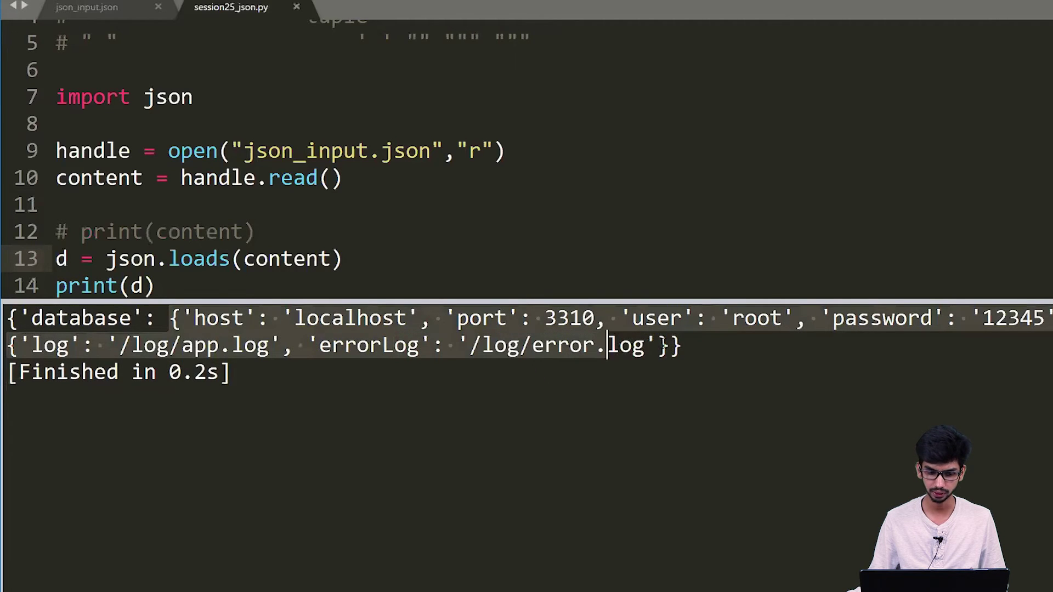
pyautogui.click(344, 319)
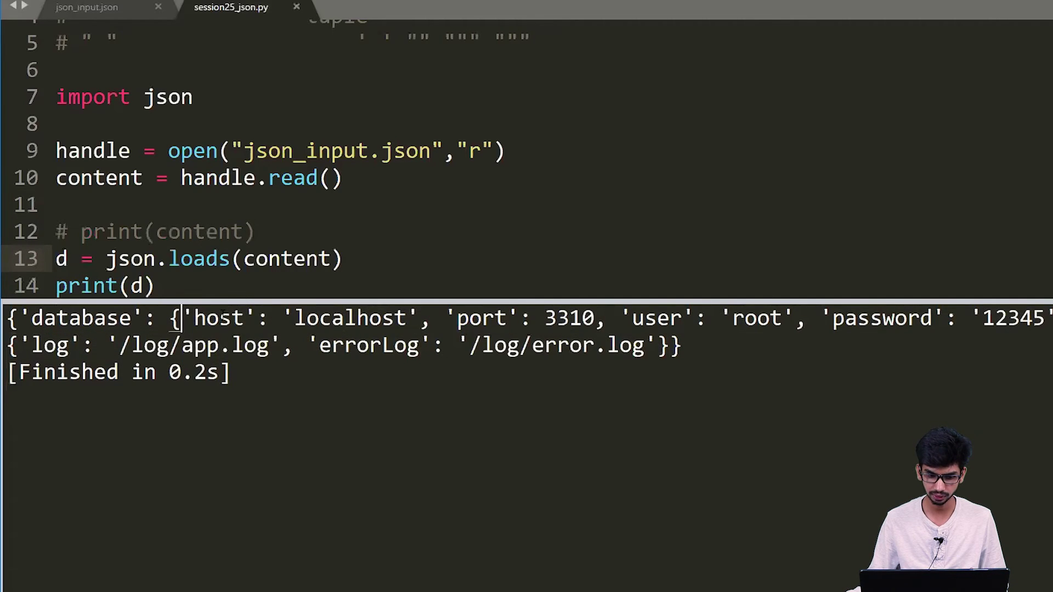
pyautogui.moveTo(169, 319); pyautogui.dragTo(357, 319)
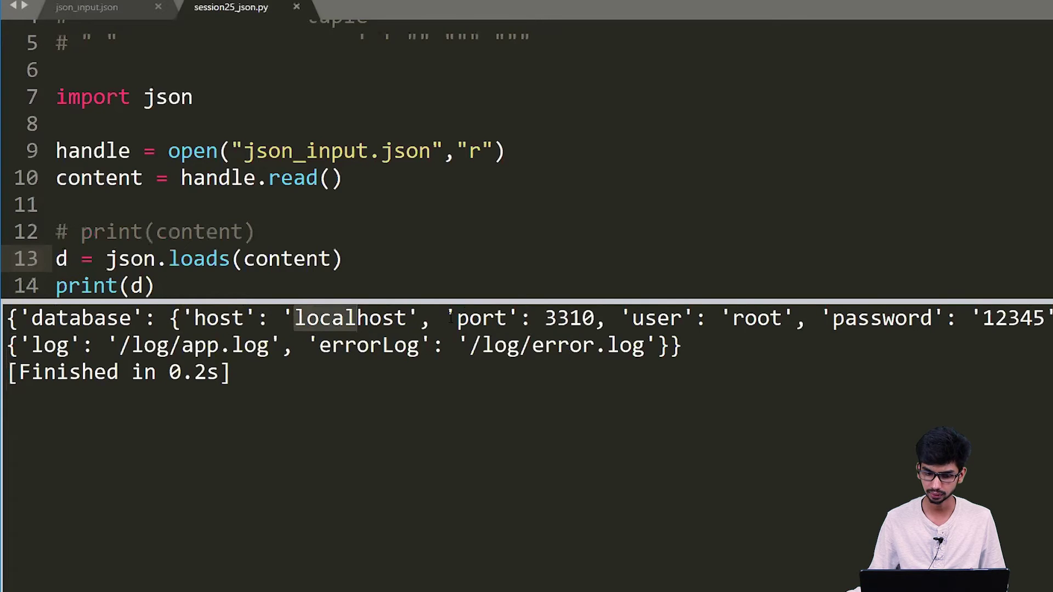
pyautogui.moveTo(447, 318); pyautogui.dragTo(605, 320)
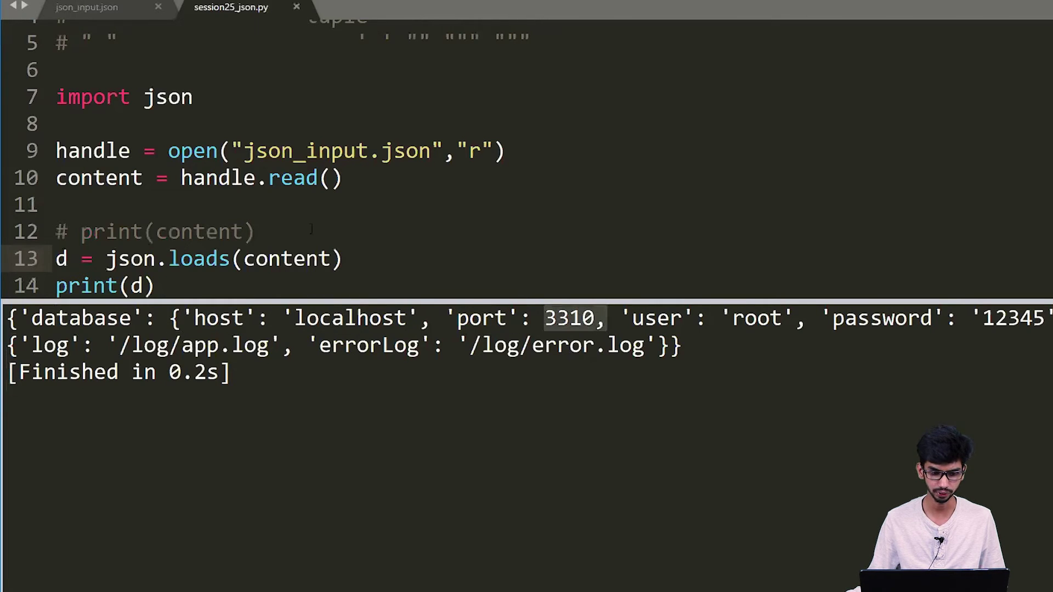
pyautogui.click(255, 234)
# - Change line 14 to print(d['database']), pasting 'database' copied from the output, and run
pyautogui.click(142, 285)
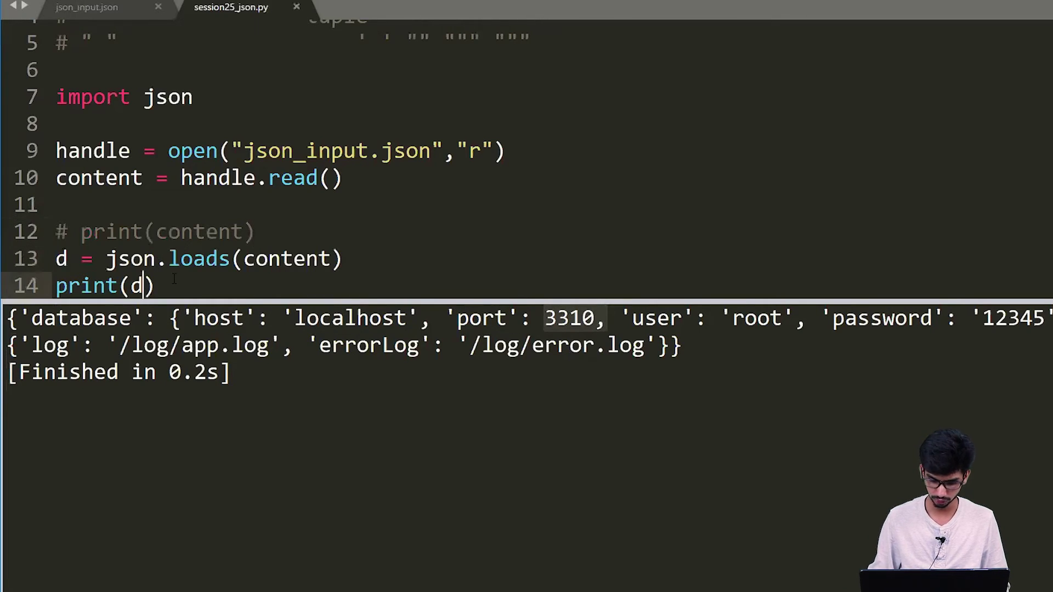
pyautogui.write("['")
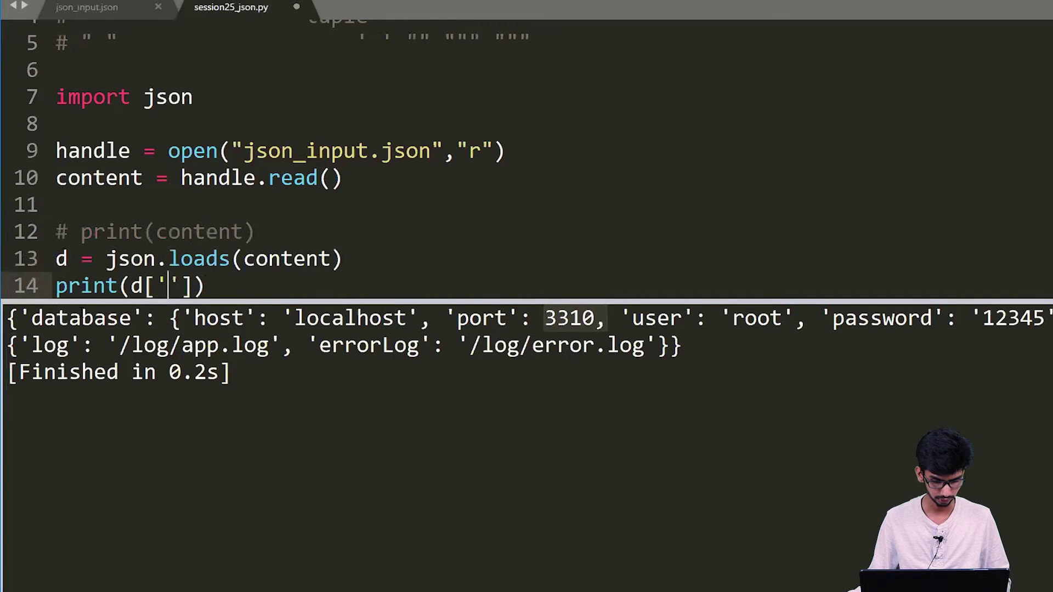
pyautogui.doubleClick(107, 320)
pyautogui.hotkey('ctrl', 'c')
pyautogui.click(171, 285)
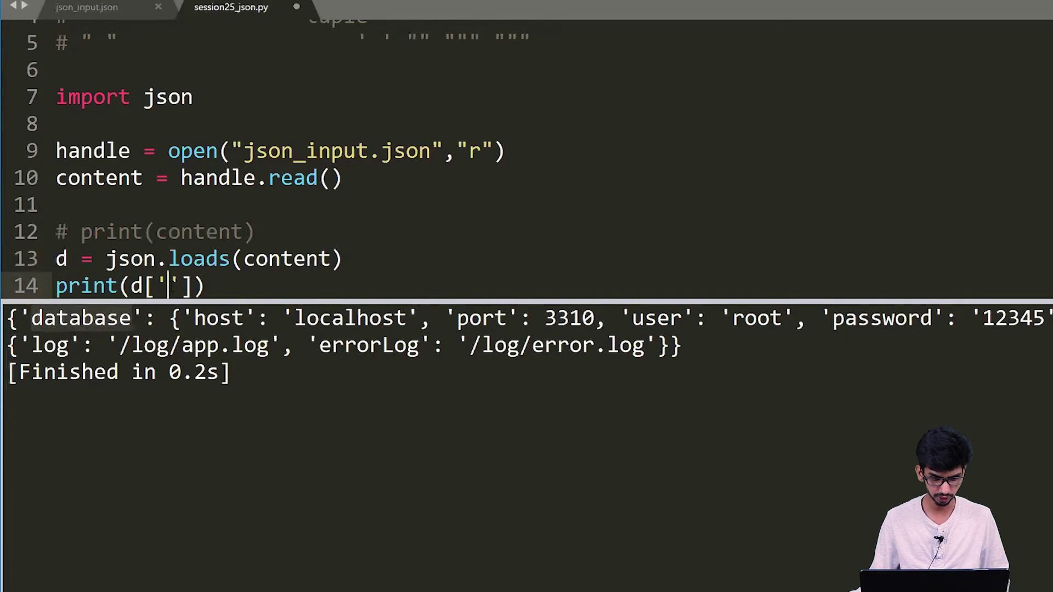
pyautogui.hotkey('ctrl', 'v')
pyautogui.hotkey('ctrl', 'b')
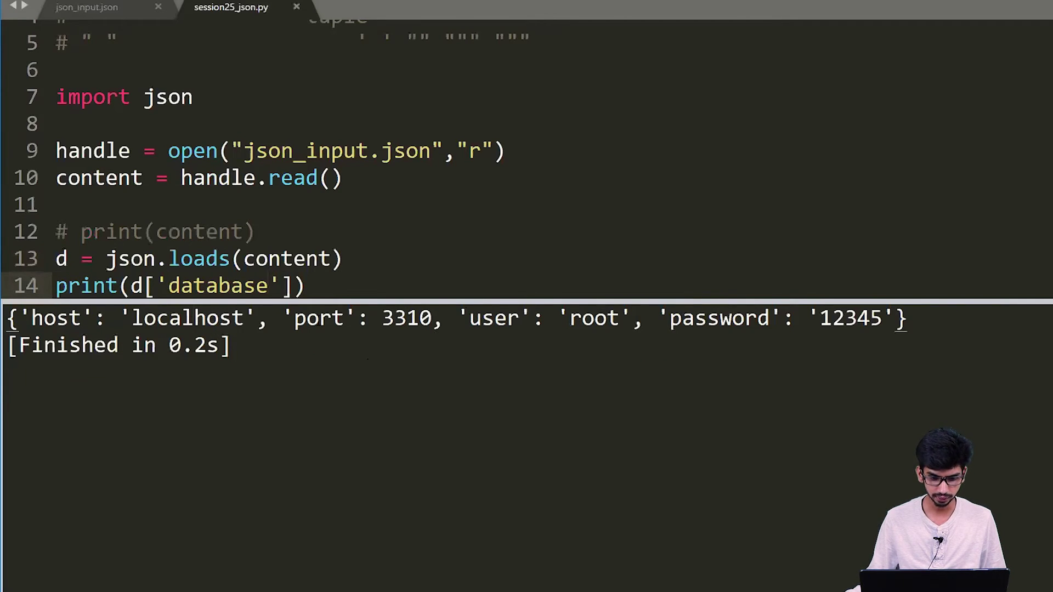
# - Extend the lookup to d['database']['port'] and rerun so the output shows 3310
pyautogui.click(285, 318)
pyautogui.moveTo(284, 318); pyautogui.dragTo(407, 319)
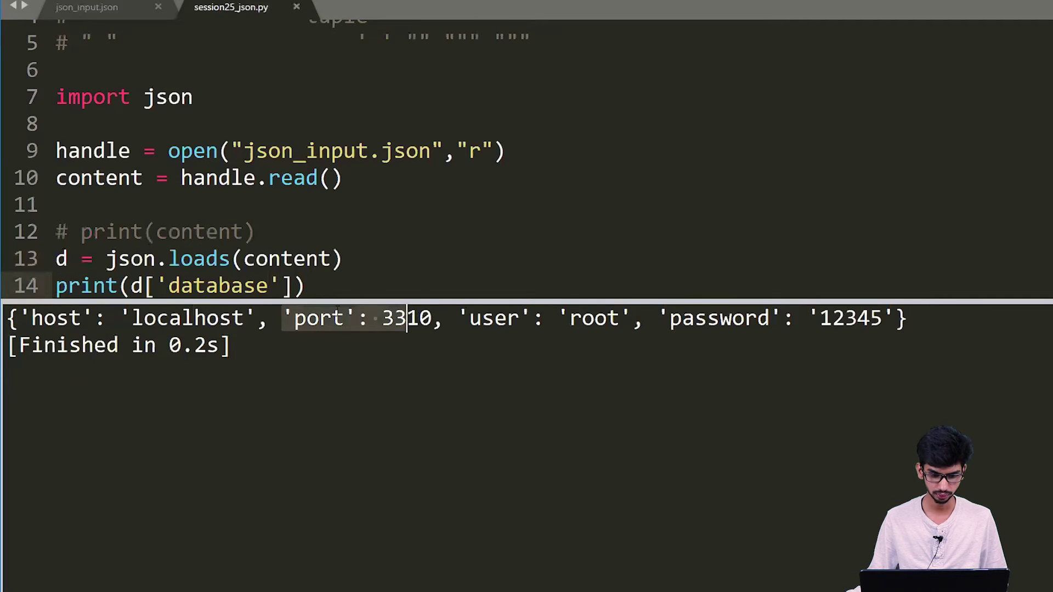
pyautogui.click(320, 319)
pyautogui.click(292, 286)
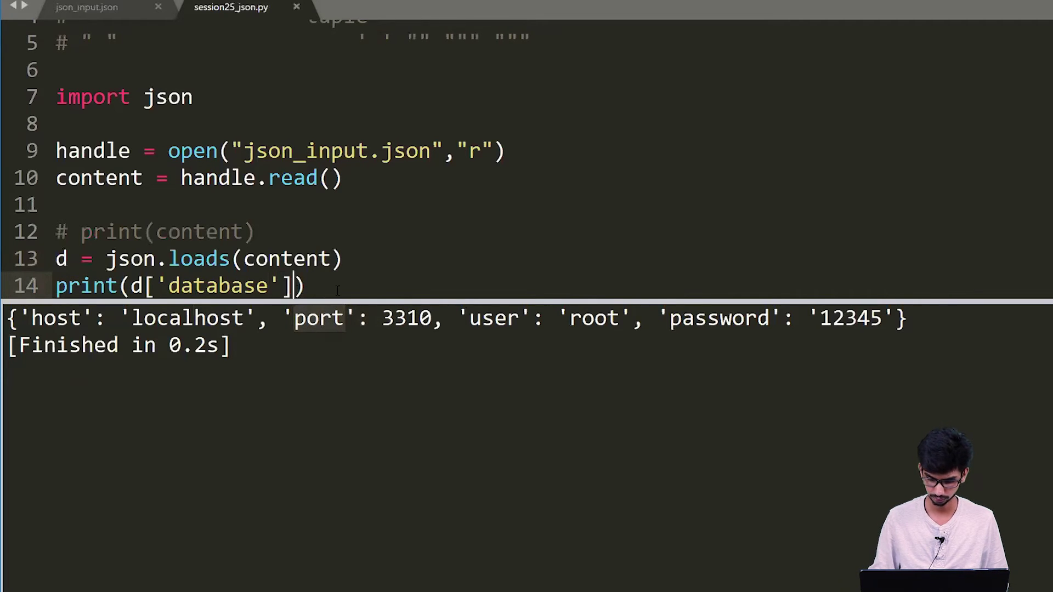
pyautogui.write("['port")
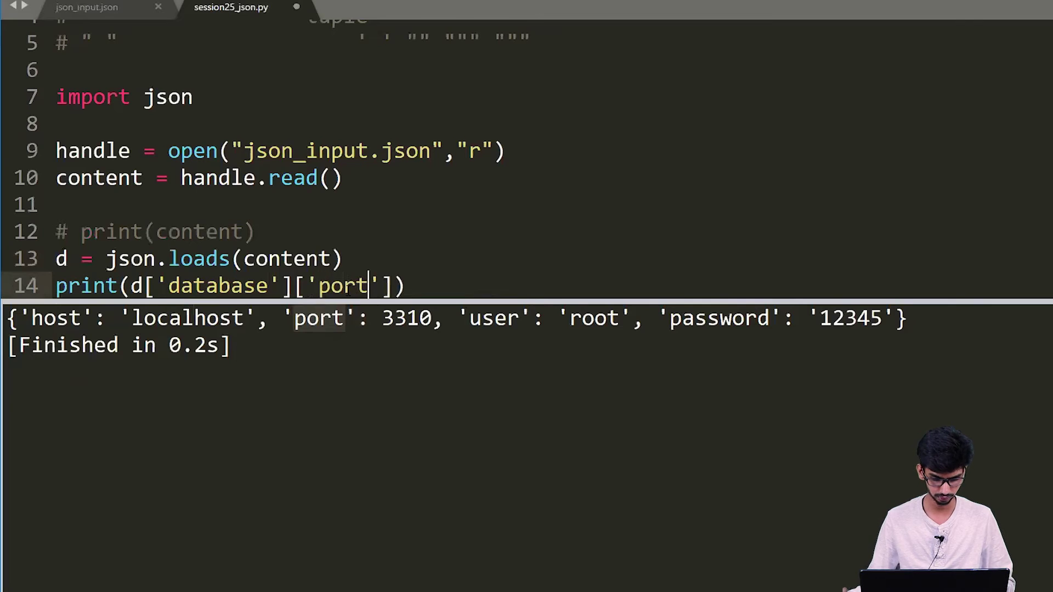
pyautogui.hotkey('ctrl', 'b')
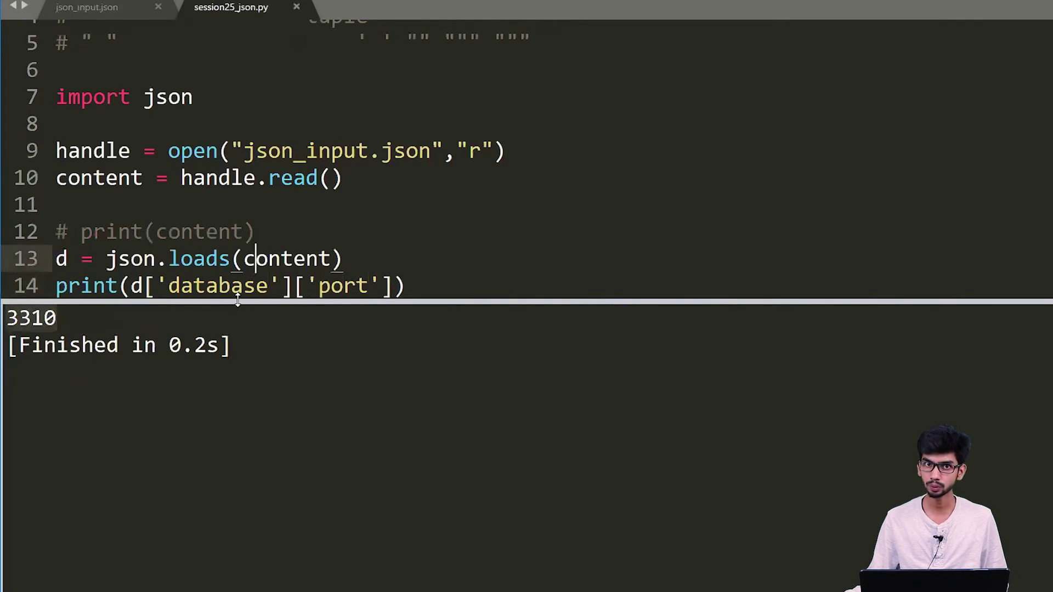
pyautogui.click(218, 286)
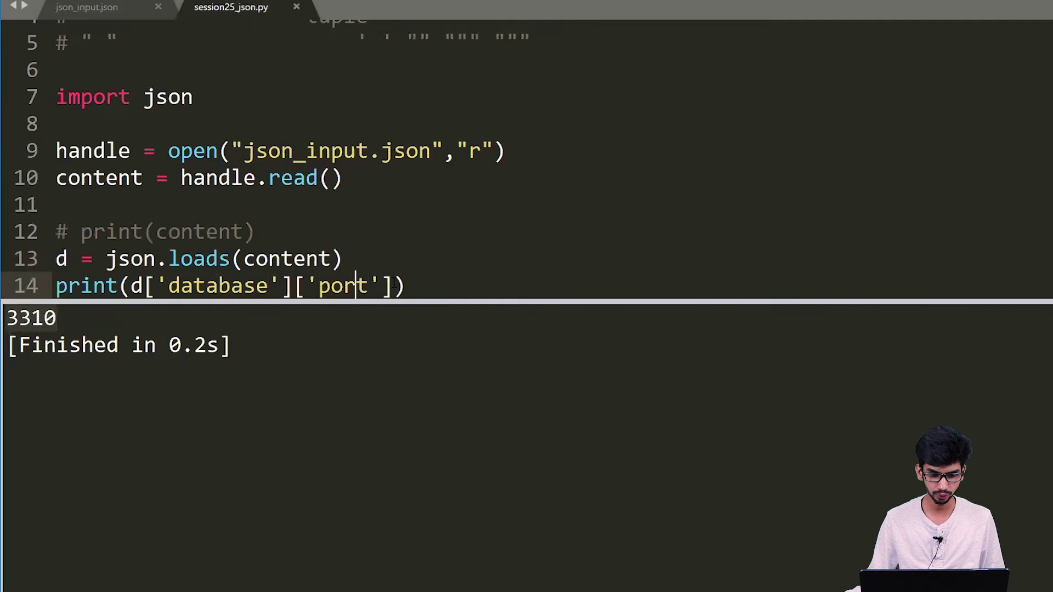
pyautogui.scroll(-1, 396, 285)
pyautogui.moveTo(392, 259); pyautogui.dragTo(131, 258)
pyautogui.hotkey('ctrl', 'c')
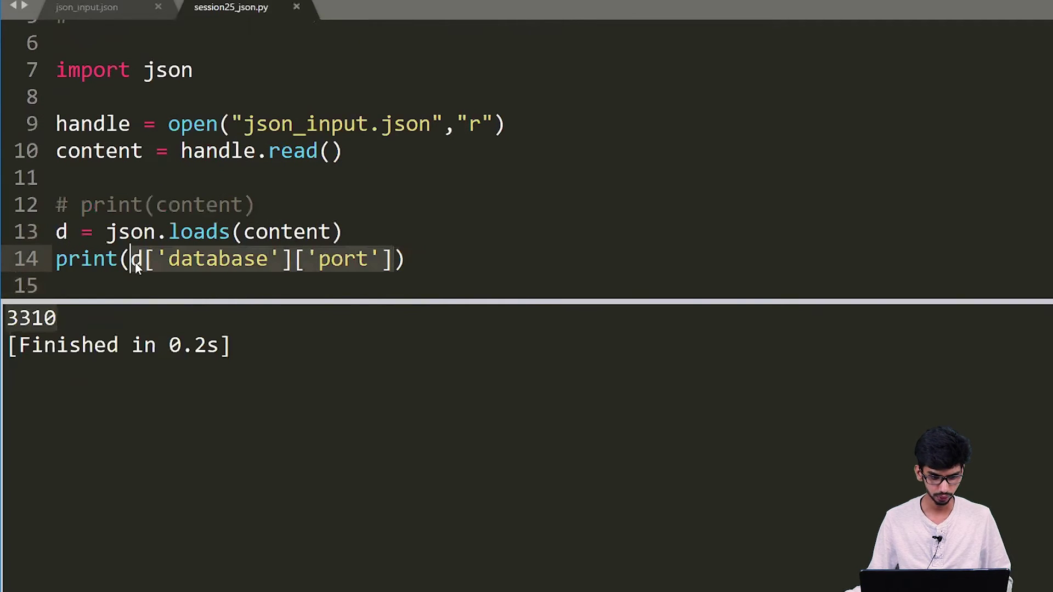
# - Set d['database']['port'] to 3330 on line 16, comment out line 14's port print, and run
pyautogui.click(87, 285)
pyautogui.press('Return')
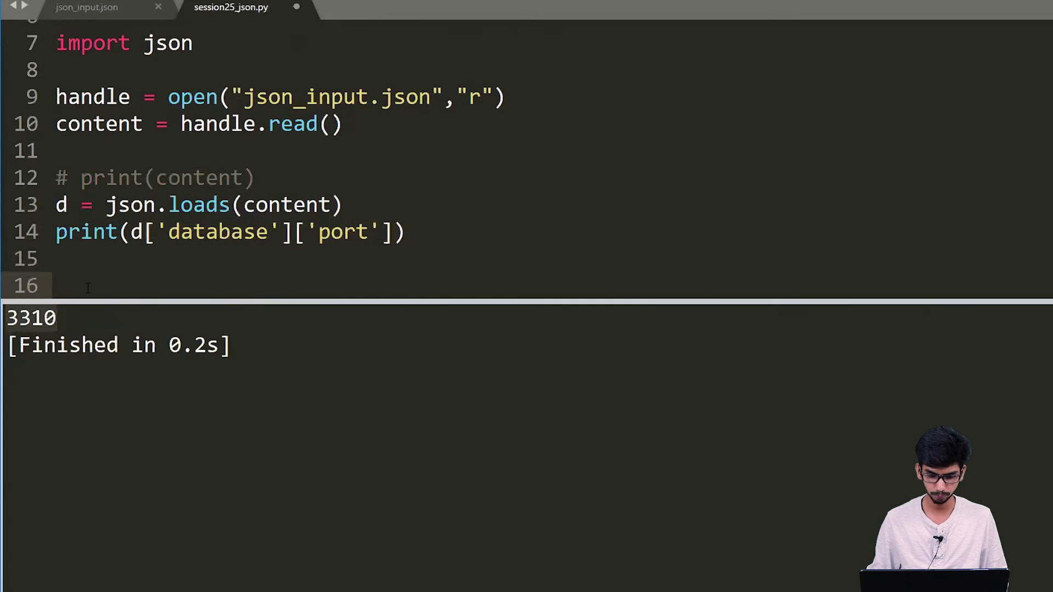
pyautogui.hotkey('ctrl', 'v')
pyautogui.write('= ')
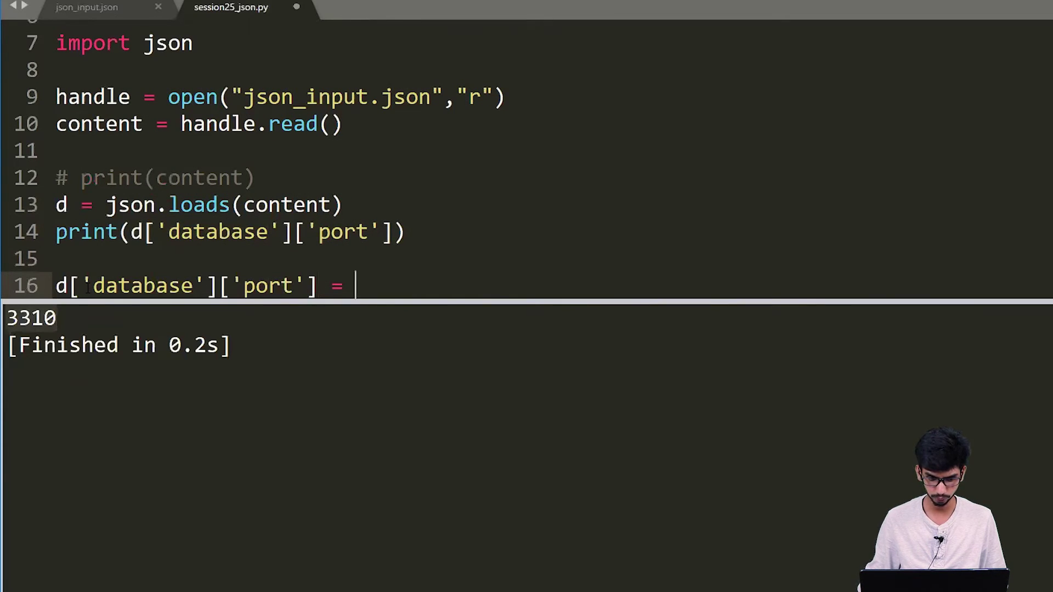
pyautogui.write('3330')
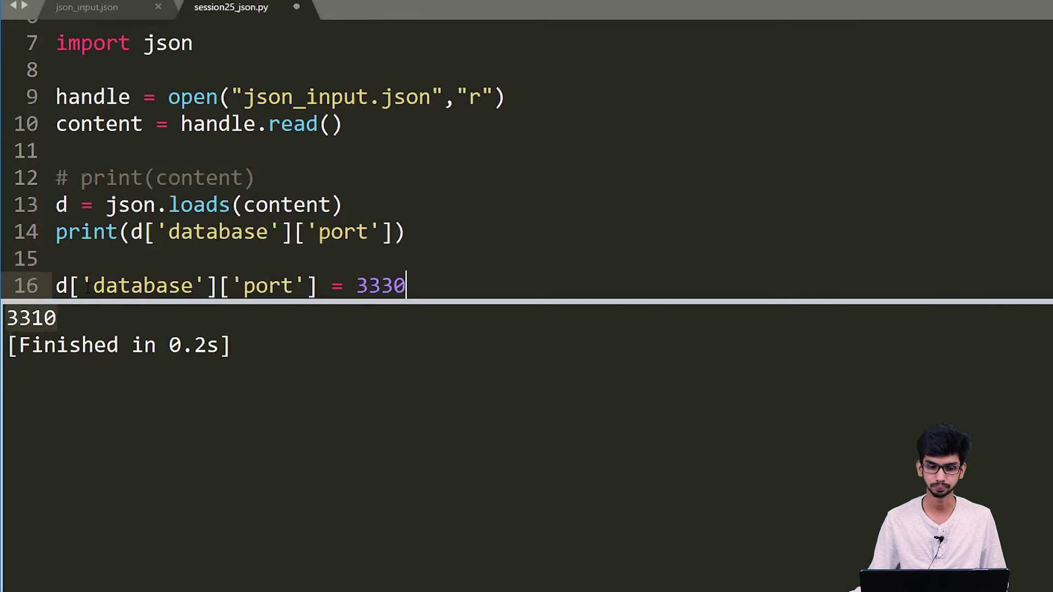
pyautogui.press('Up')
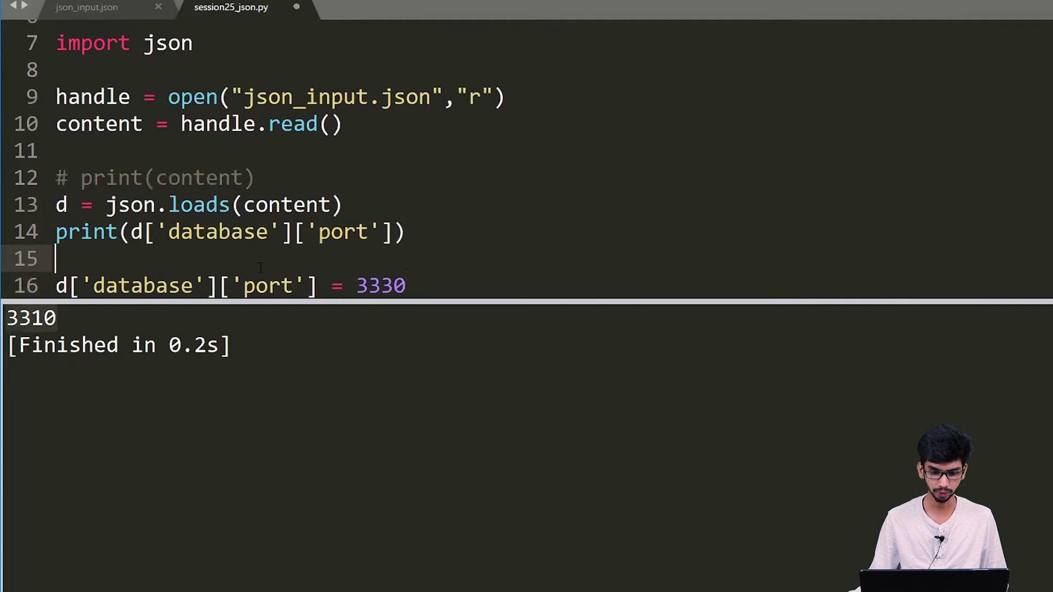
pyautogui.press('Up')
pyautogui.hotkey('ctrl', '/')
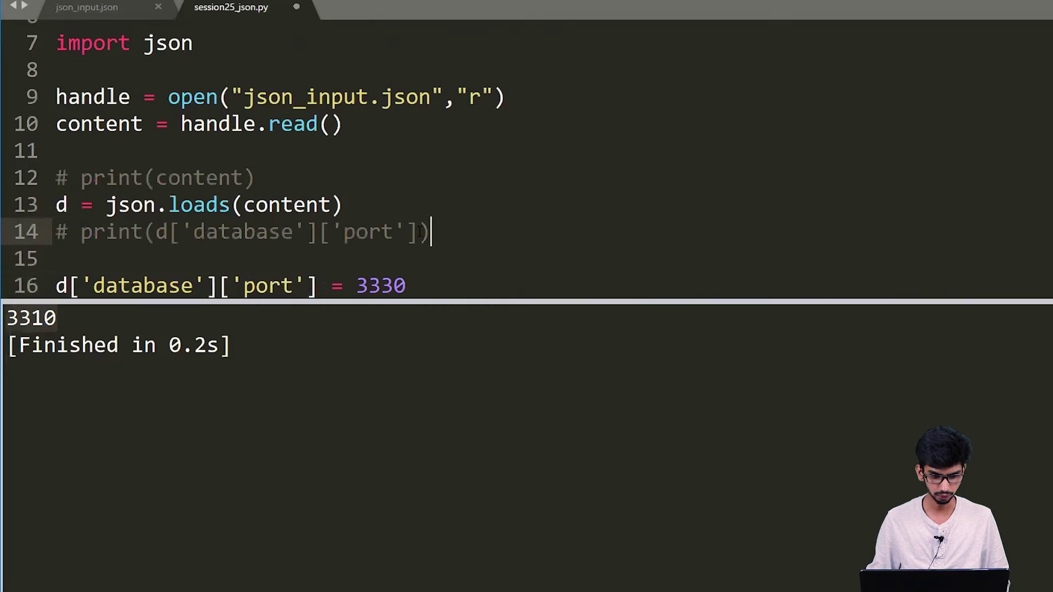
pyautogui.press('Down')
pyautogui.press('Down')
pyautogui.press('Return')
pyautogui.press('Return')
pyautogui.write('prin')
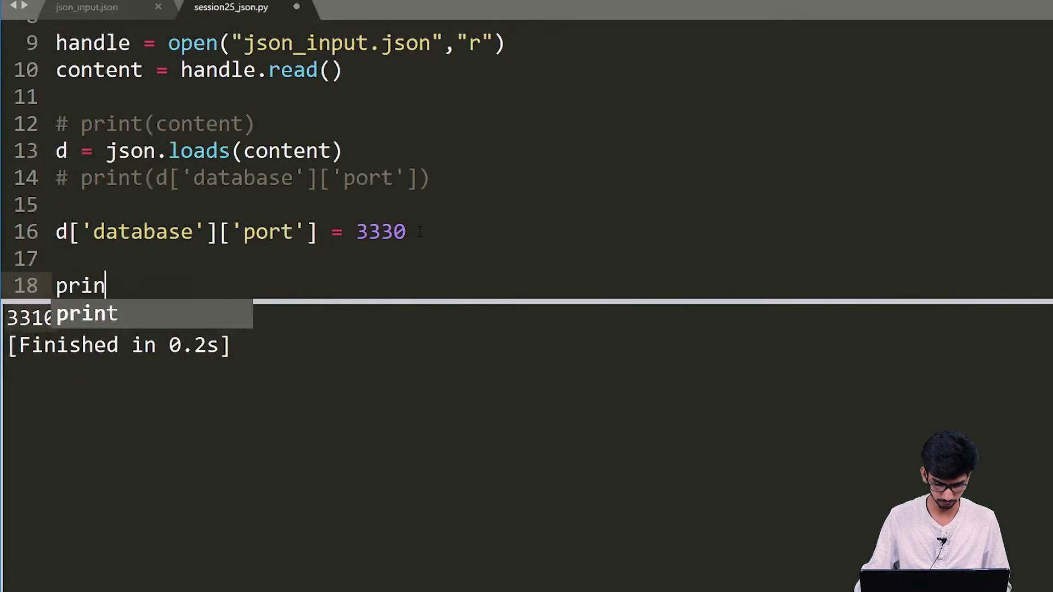
pyautogui.write('t(d')
pyautogui.press('Escape')
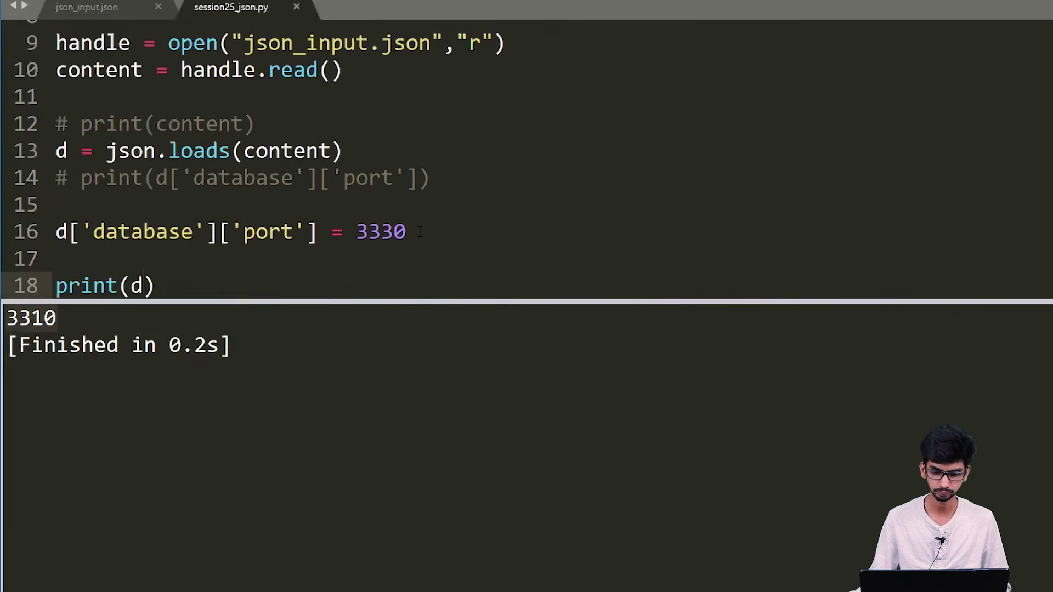
pyautogui.hotkey('ctrl', 'b')
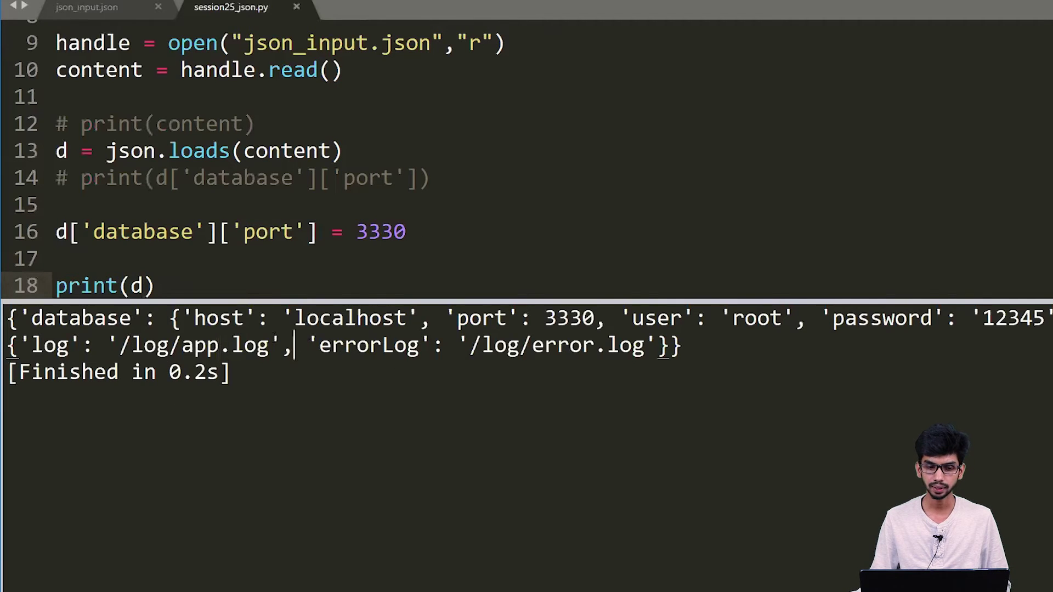
# - Review the commented print lines and the /log/app.log path in the printed dictionary
pyautogui.click(380, 177)
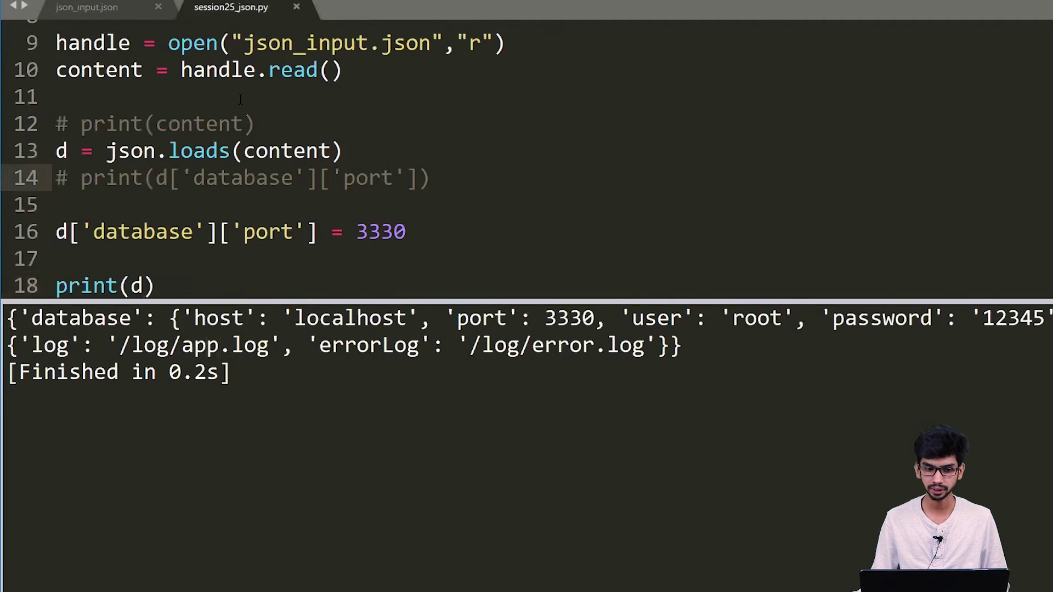
pyautogui.click(179, 123)
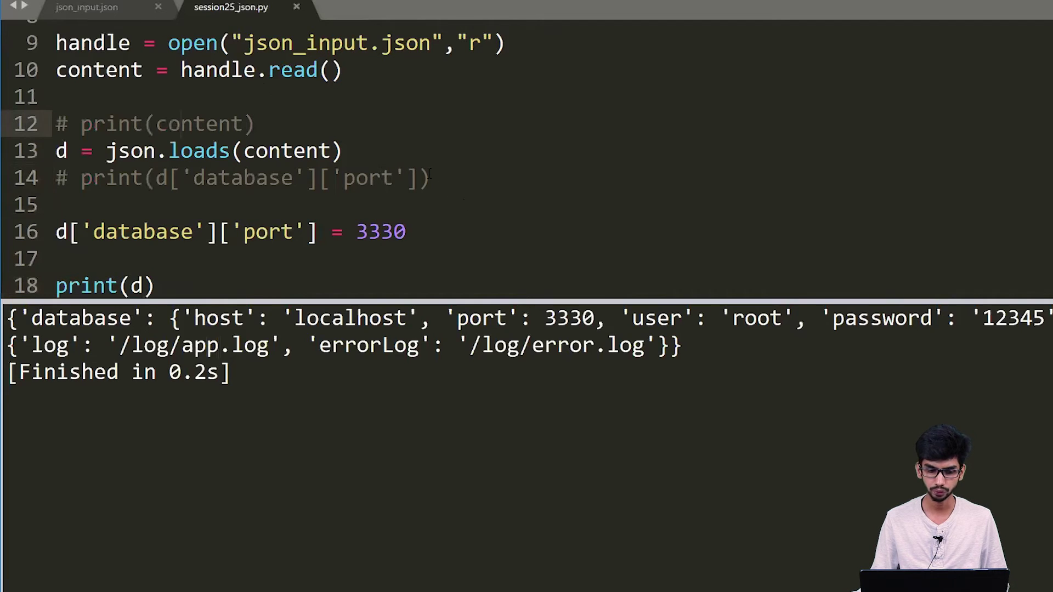
pyautogui.click(269, 345)
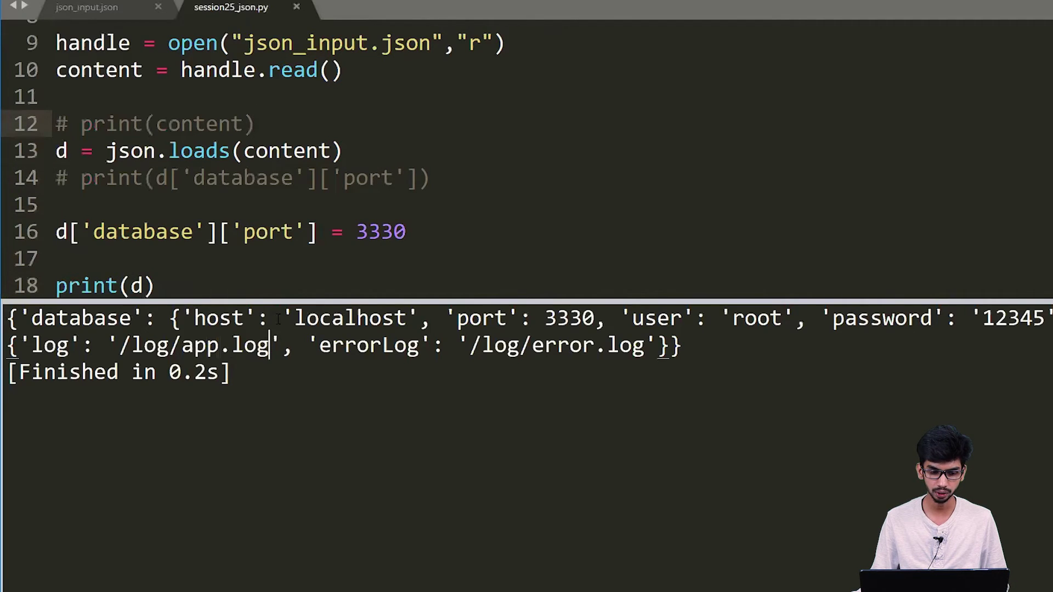
pyautogui.moveTo(118, 344); pyautogui.dragTo(270, 346)
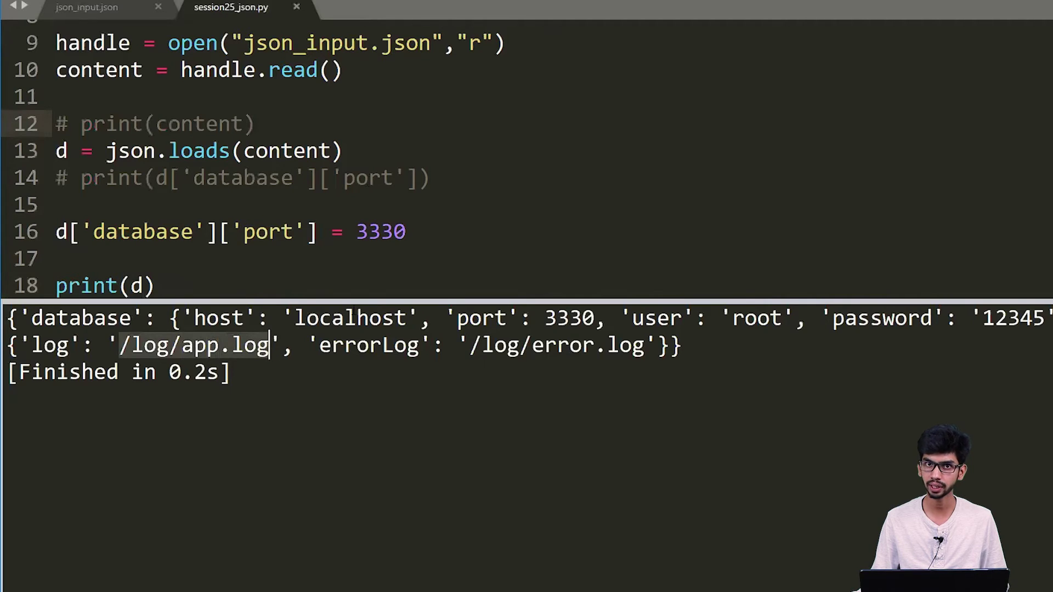
pyautogui.click(355, 176)
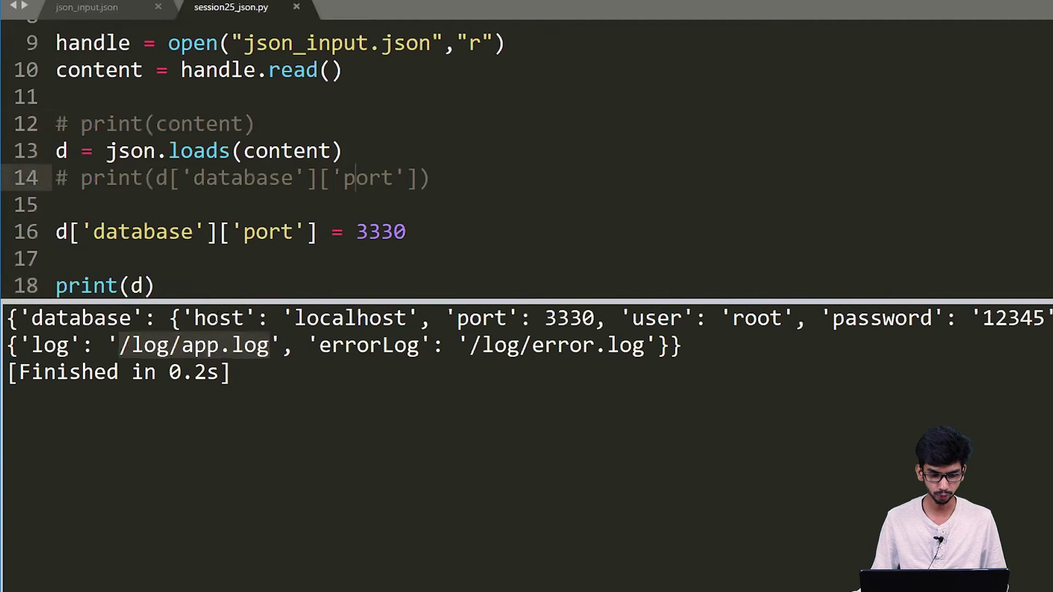
pyautogui.click(295, 345)
pyautogui.doubleClick(50, 346)
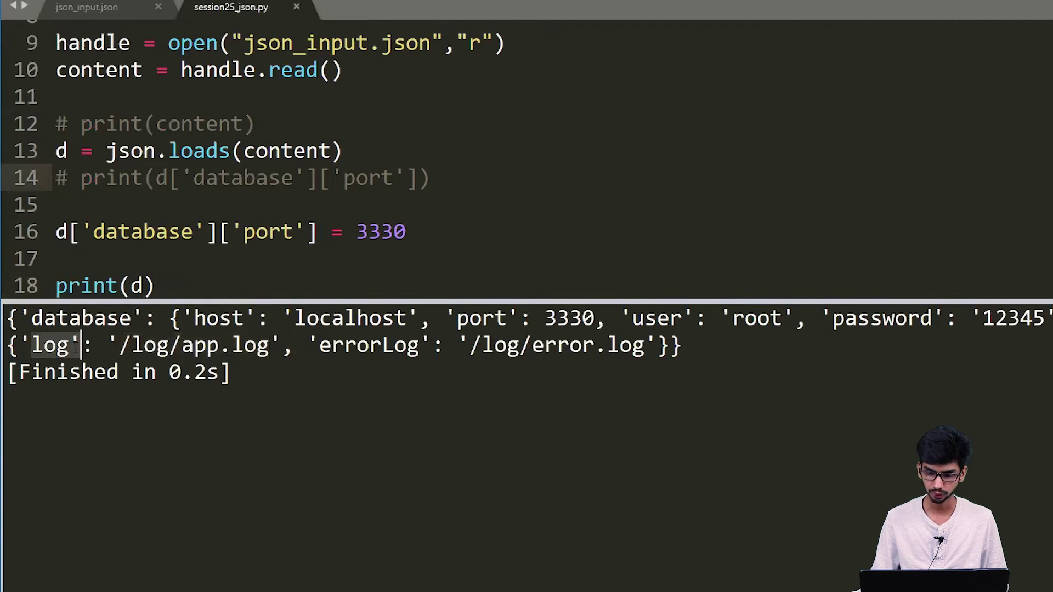
pyautogui.click(182, 345)
pyautogui.press('Left')
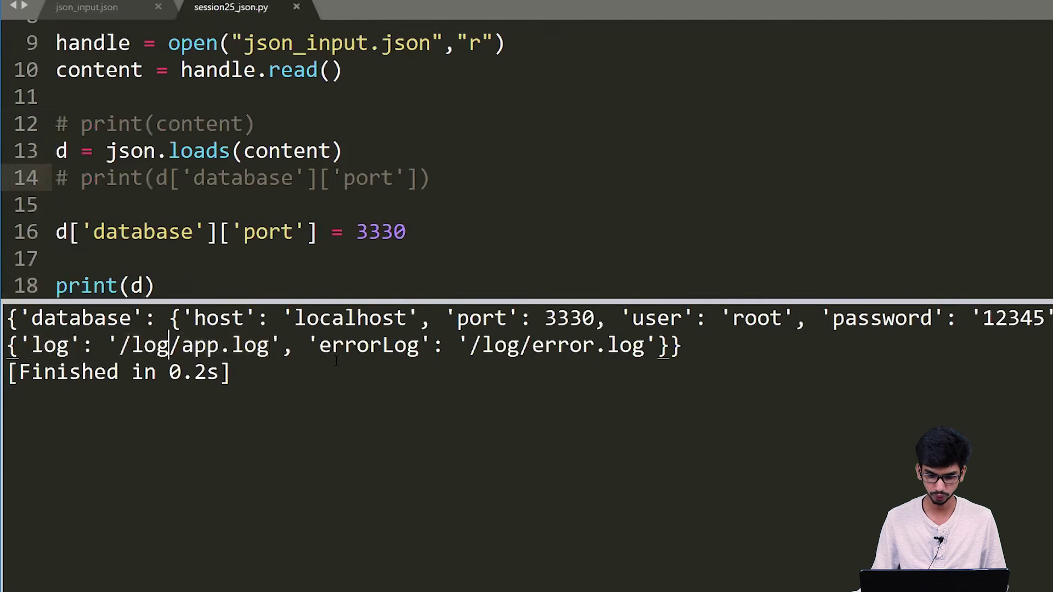
pyautogui.click(349, 364)
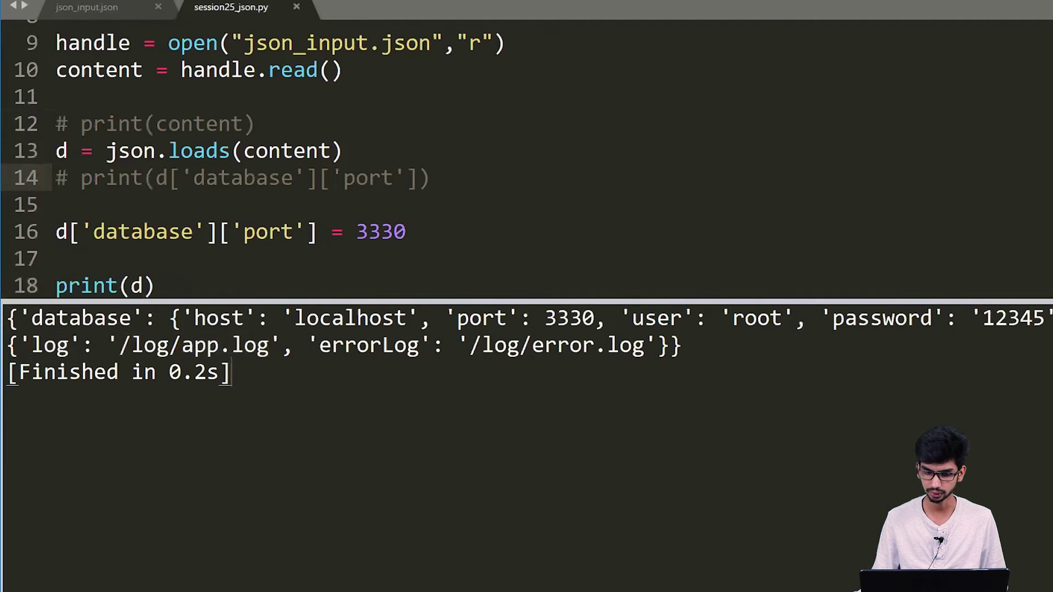
# - Rerun the script and check the log path in the refreshed output
pyautogui.click(213, 283)
pyautogui.hotkey('ctrl', 'b')
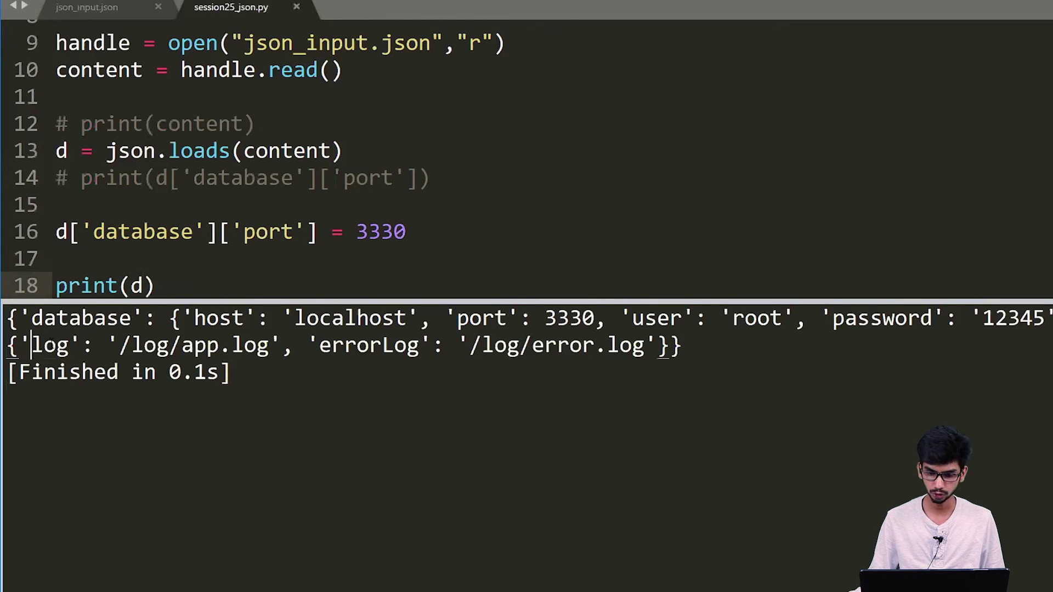
pyautogui.click(49, 345)
pyautogui.click(144, 345)
pyautogui.press('Right')
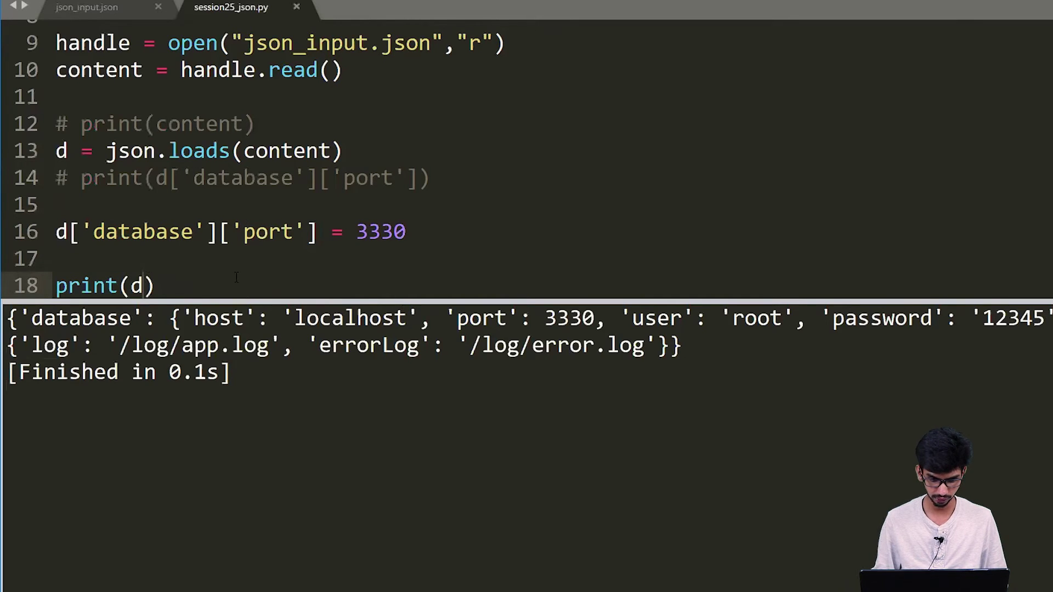
pyautogui.write("['files")
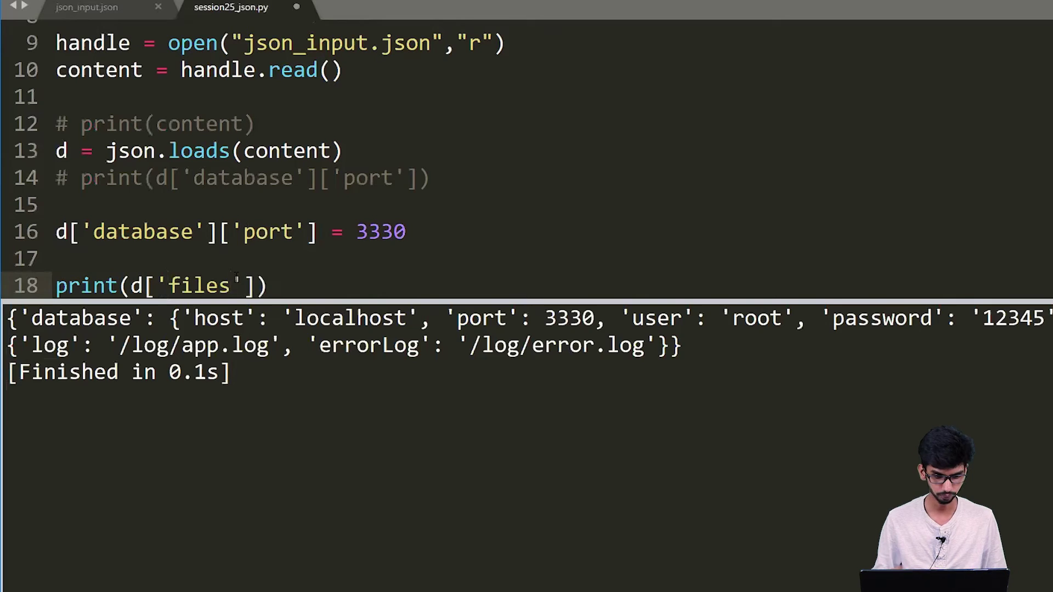
# - Change line 18 to print d['files']['log'] and run it, giving just /log/app.log
pyautogui.hotkey('ctrl', 'b')
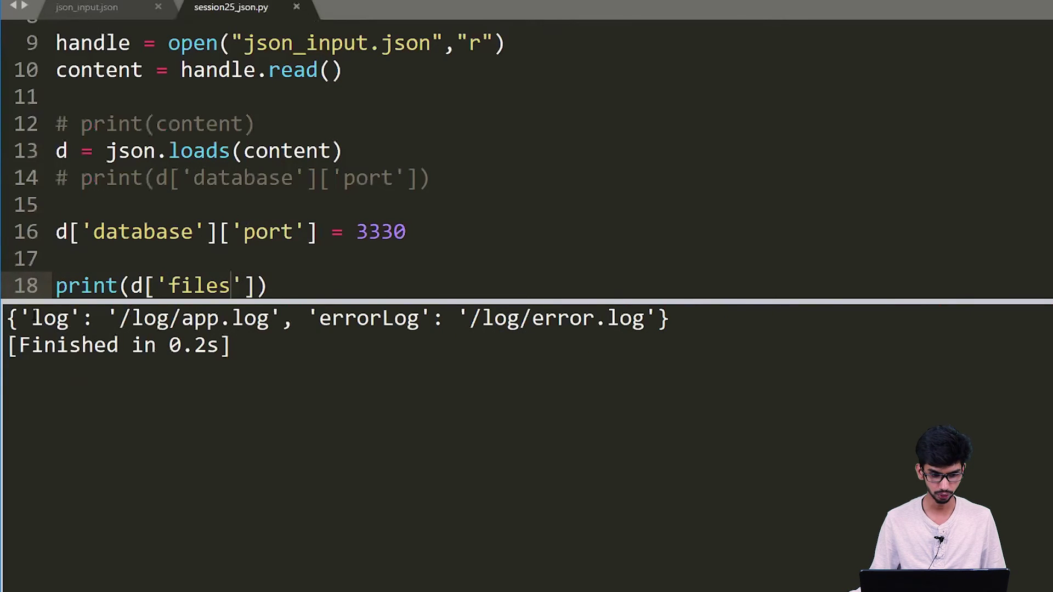
pyautogui.doubleClick(36, 319)
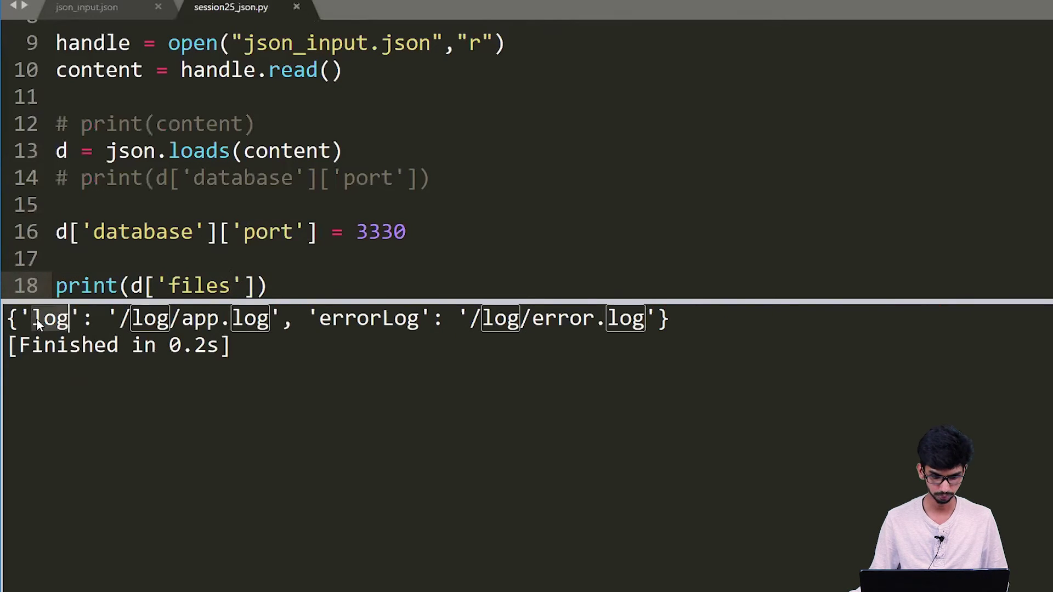
pyautogui.click(254, 285)
pyautogui.write("['log")
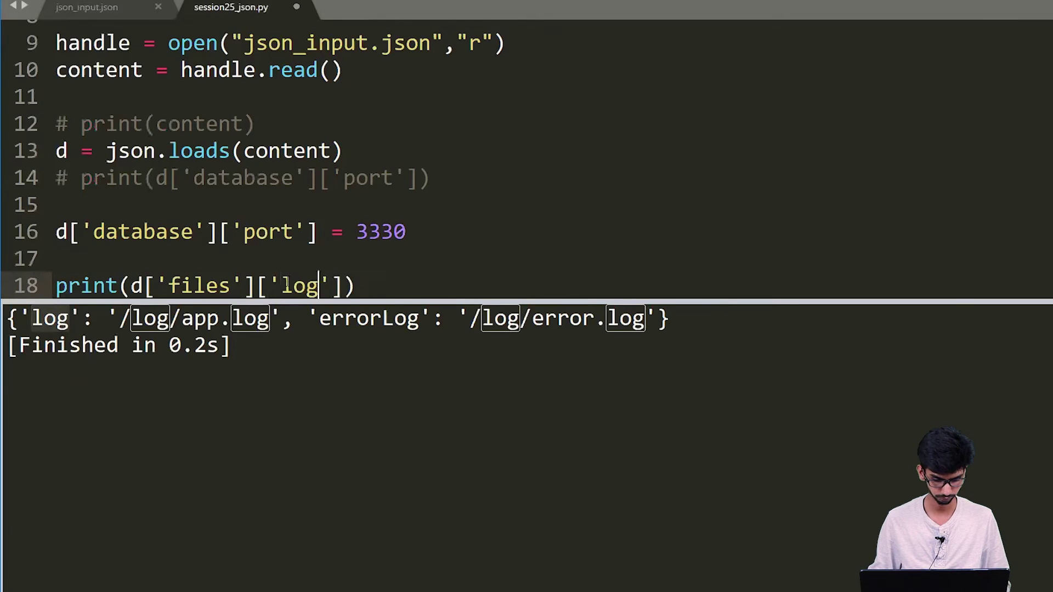
pyautogui.hotkey('ctrl', 'b')
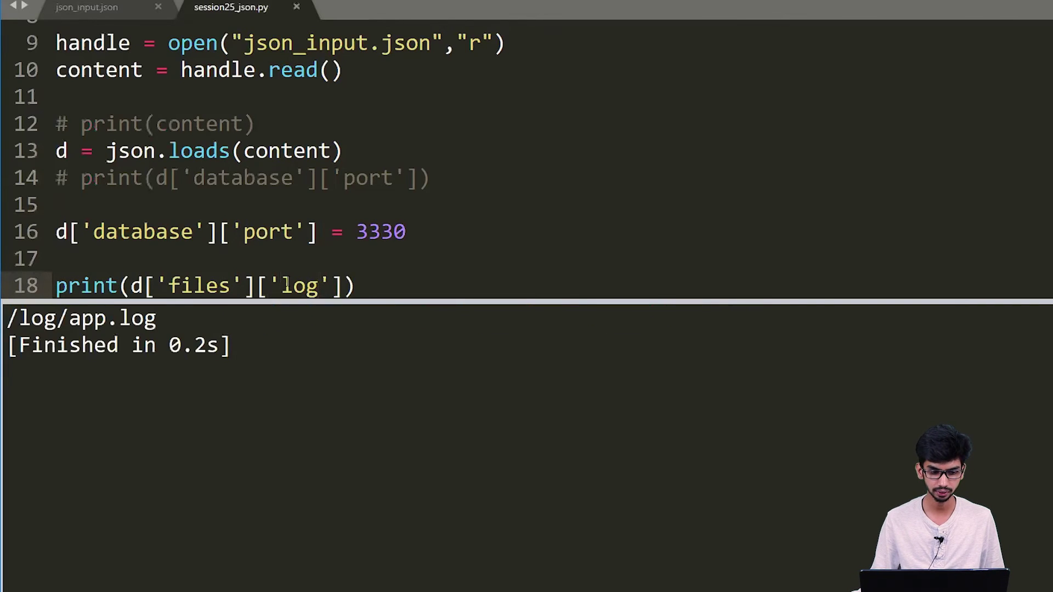
pyautogui.moveTo(18, 319); pyautogui.dragTo(168, 321)
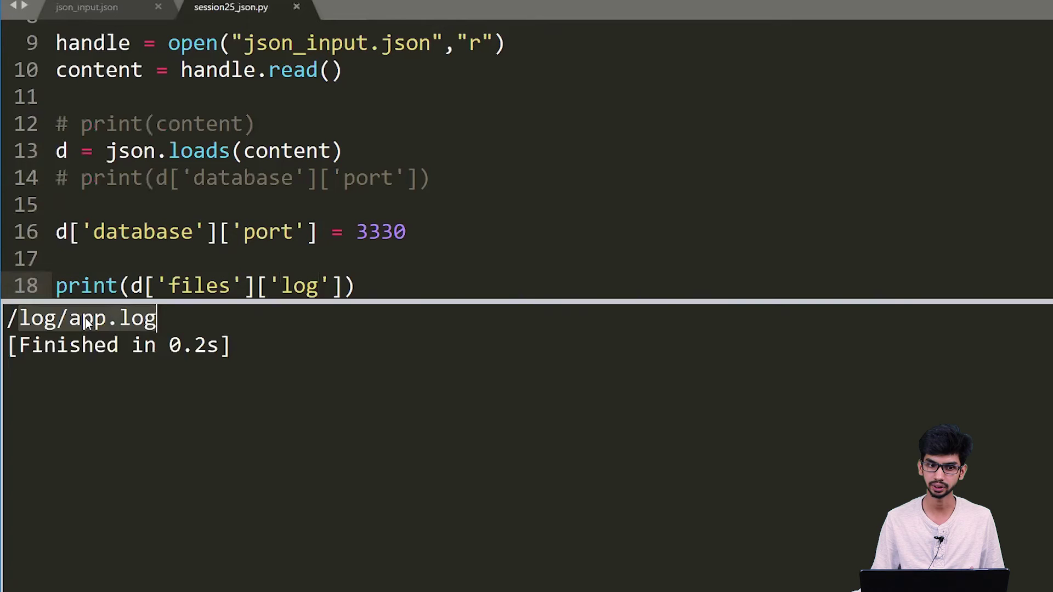
pyautogui.press('Left')
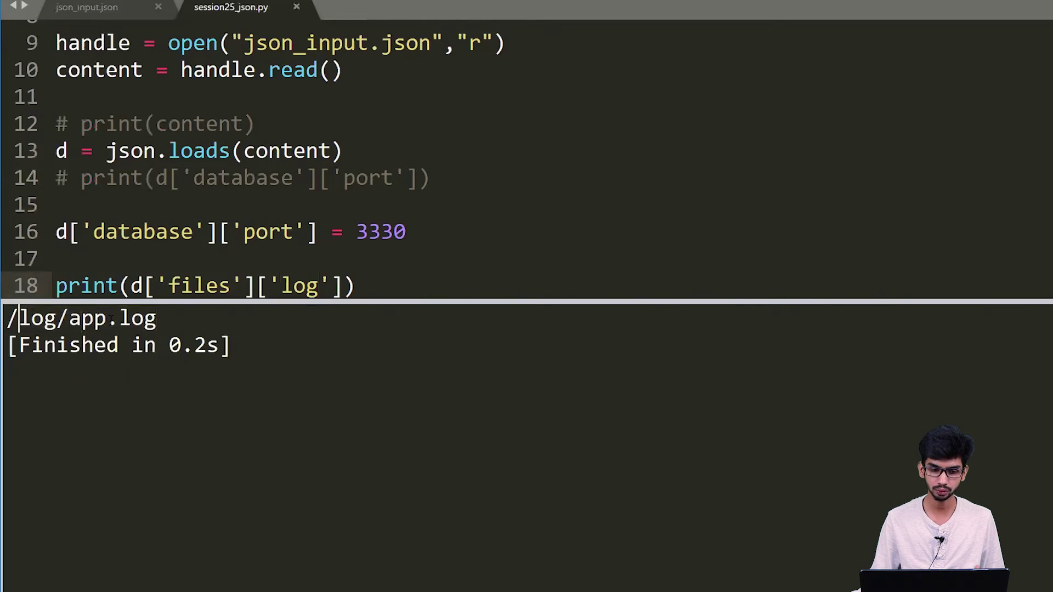
pyautogui.click(346, 286)
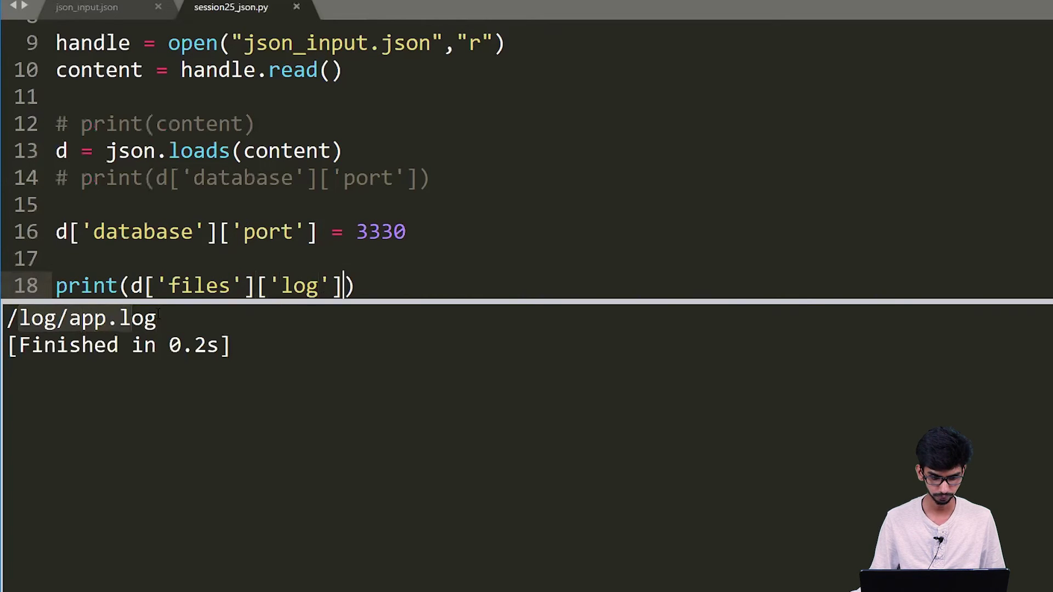
pyautogui.hotkey('ctrl', 'shift', 'Left')
pyautogui.hotkey('ctrl', 'shift', 'Left')
pyautogui.hotkey('ctrl', 'shift', 'Left')
pyautogui.hotkey('ctrl', 'shift', 'Left')
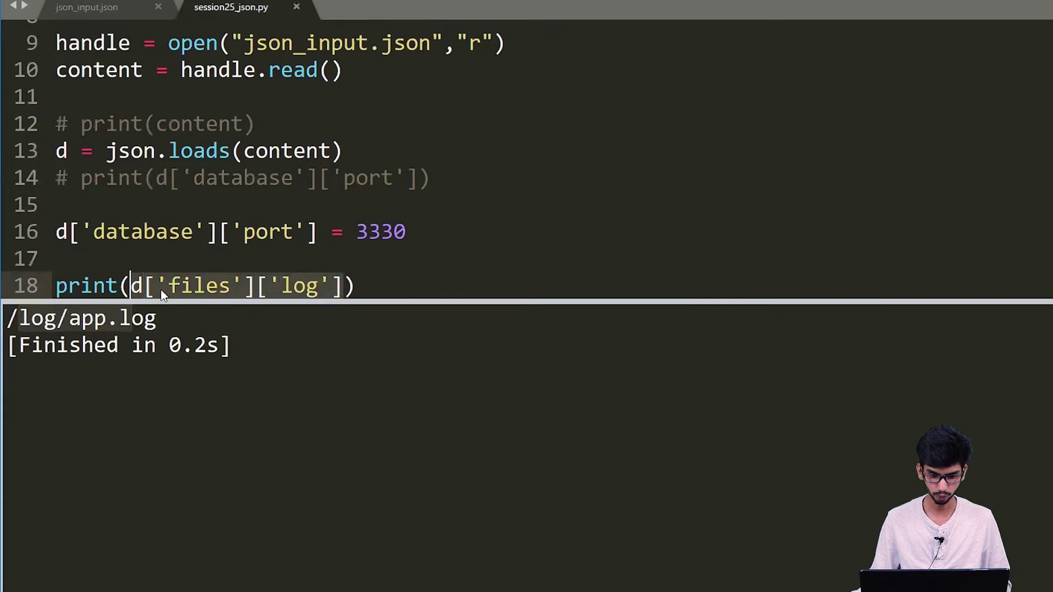
# - Copy the d['files']['log'] lookup onto a new line 19
pyautogui.hotkey('ctrl', 'c')
pyautogui.click(387, 284)
pyautogui.press('Return')
pyautogui.hotkey('ctrl', 'v')
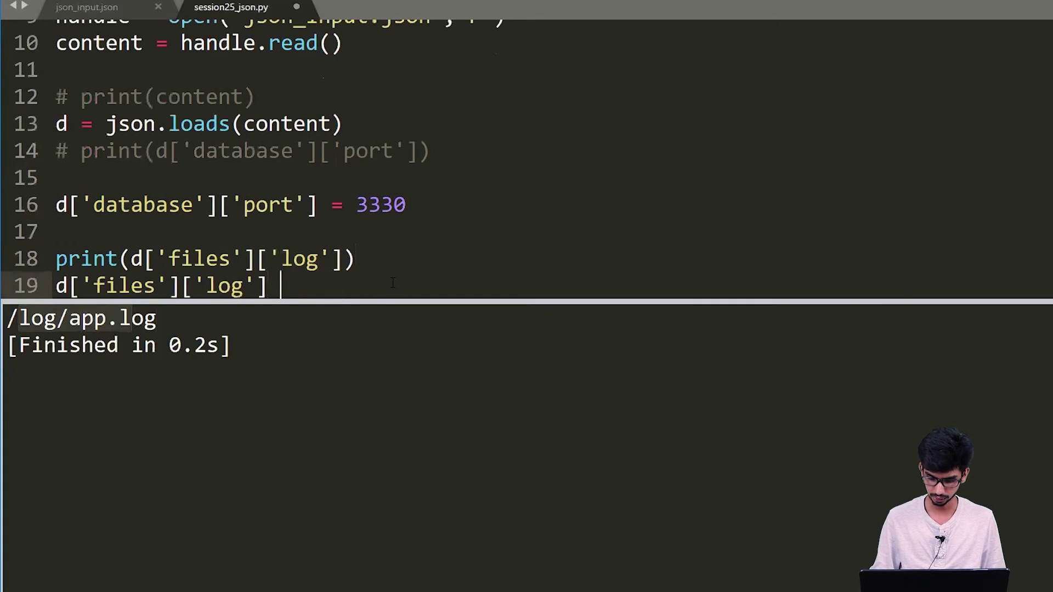
pyautogui.write('= (')
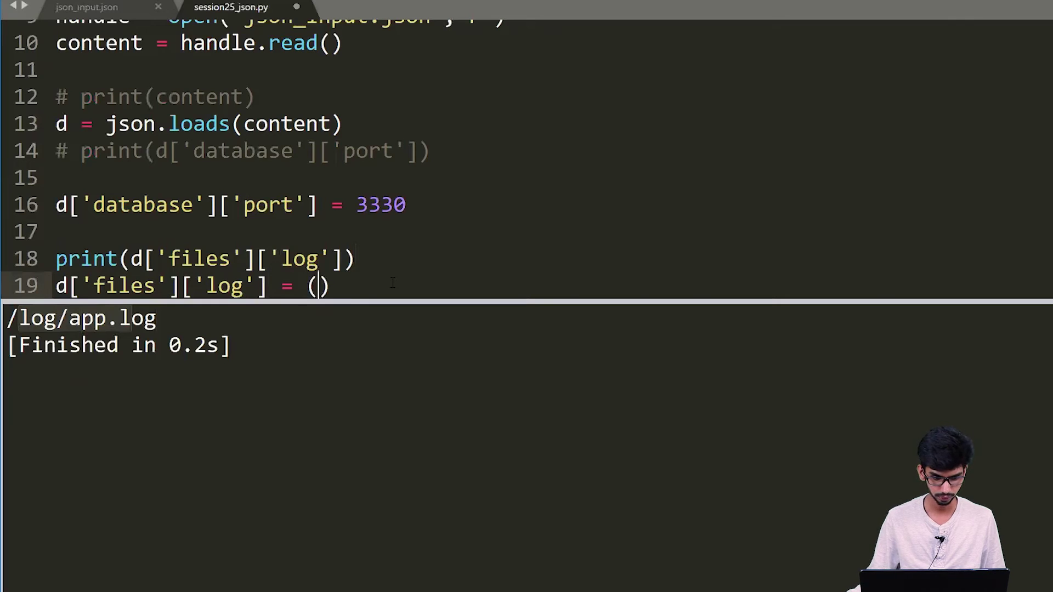
# - Assign the tuple ("/log/app.log", "/log/mysql/app.log") to the log key
pyautogui.moveTo(156, 319); pyautogui.dragTo(43, 318)
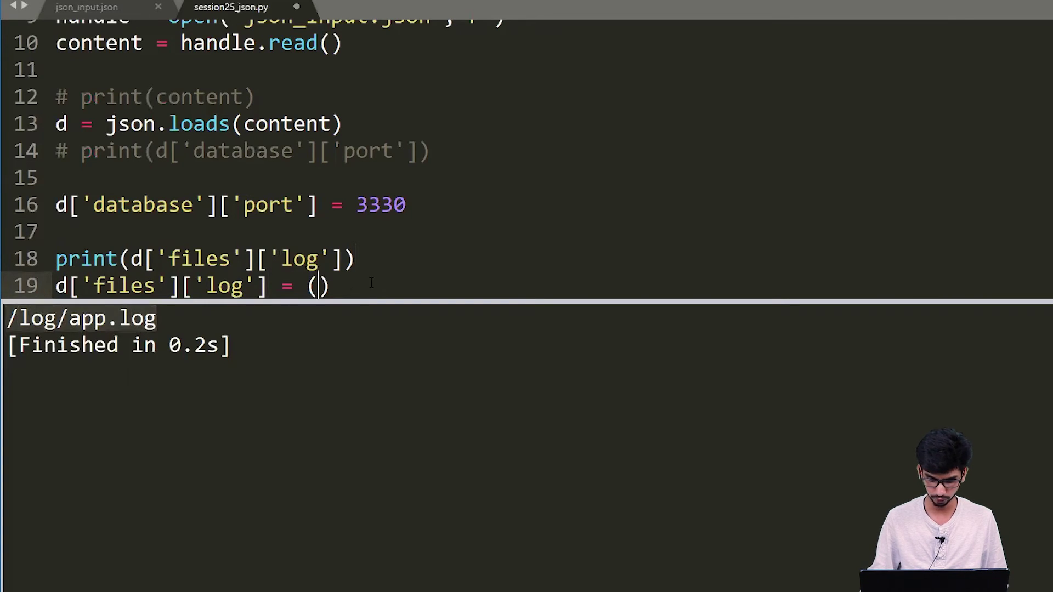
pyautogui.hotkey('ctrl', 'v')
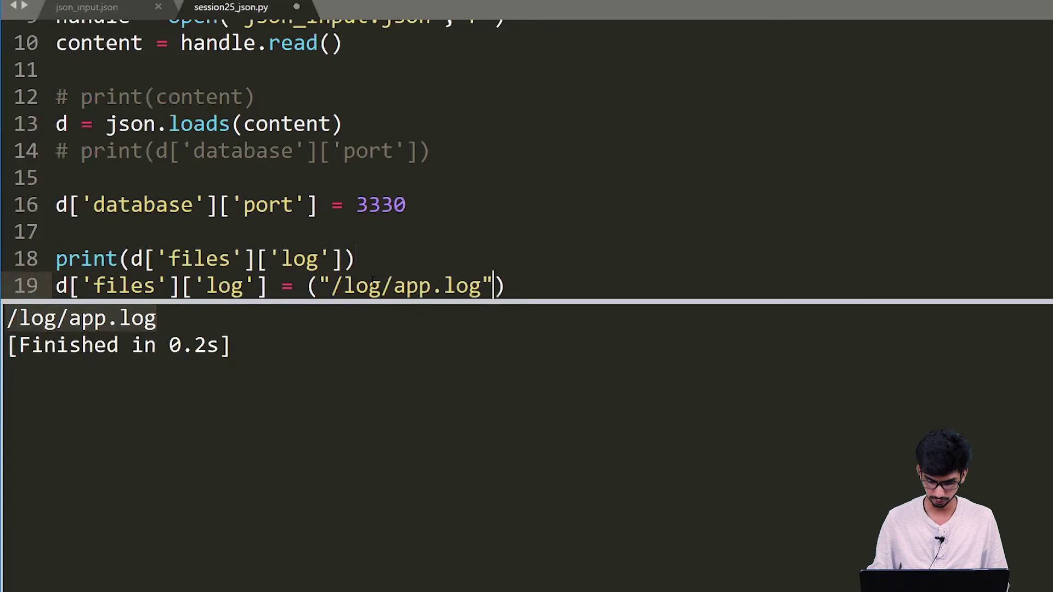
pyautogui.write('.')
pyautogui.press('BackSpace')
pyautogui.write(',')
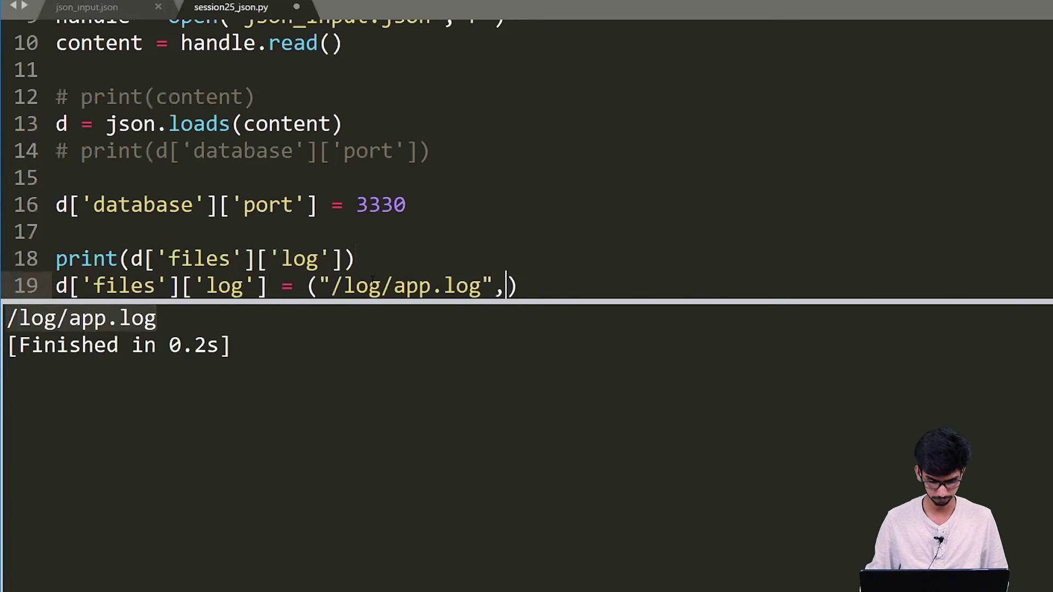
pyautogui.write('"')
pyautogui.hotkey('ctrl', 'v')
pyautogui.press('Left')
pyautogui.press('Left')
pyautogui.press('Left')
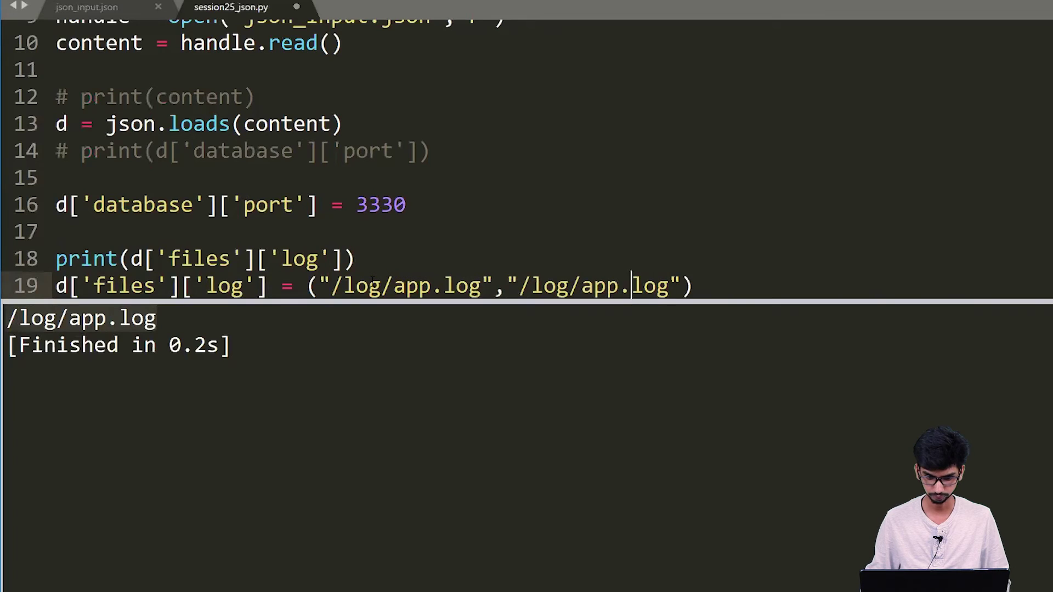
pyautogui.press('Left')
pyautogui.press('Left')
pyautogui.press('Left')
pyautogui.press('Left')
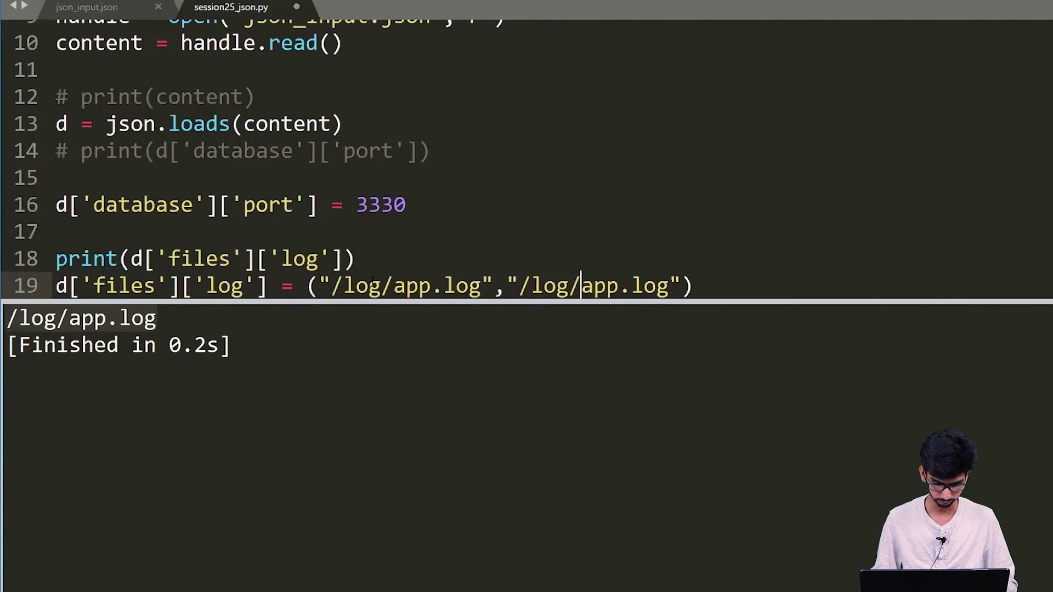
pyautogui.write('mysql')
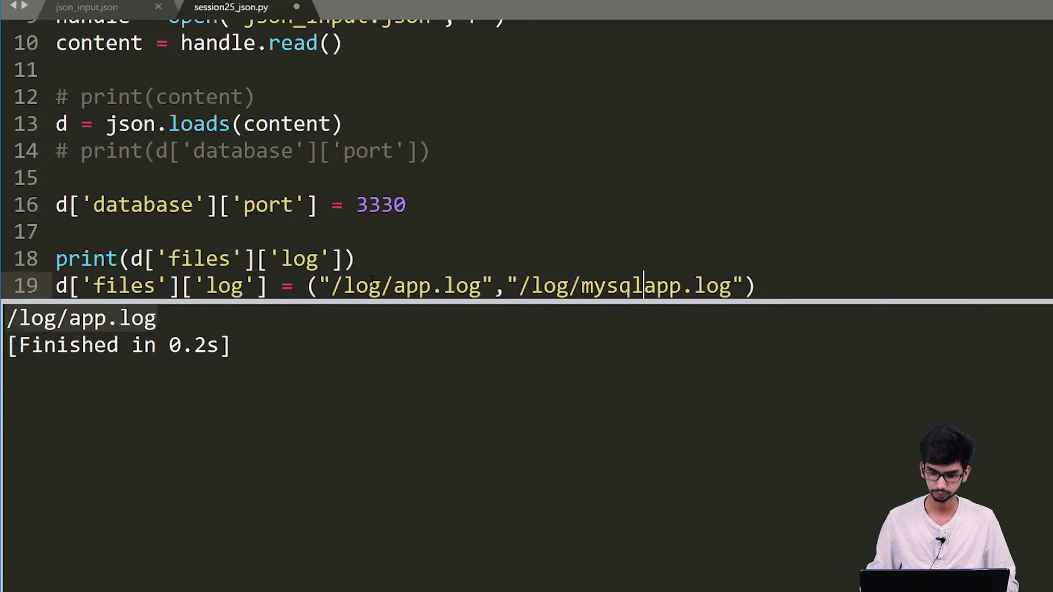
pyautogui.write('/')
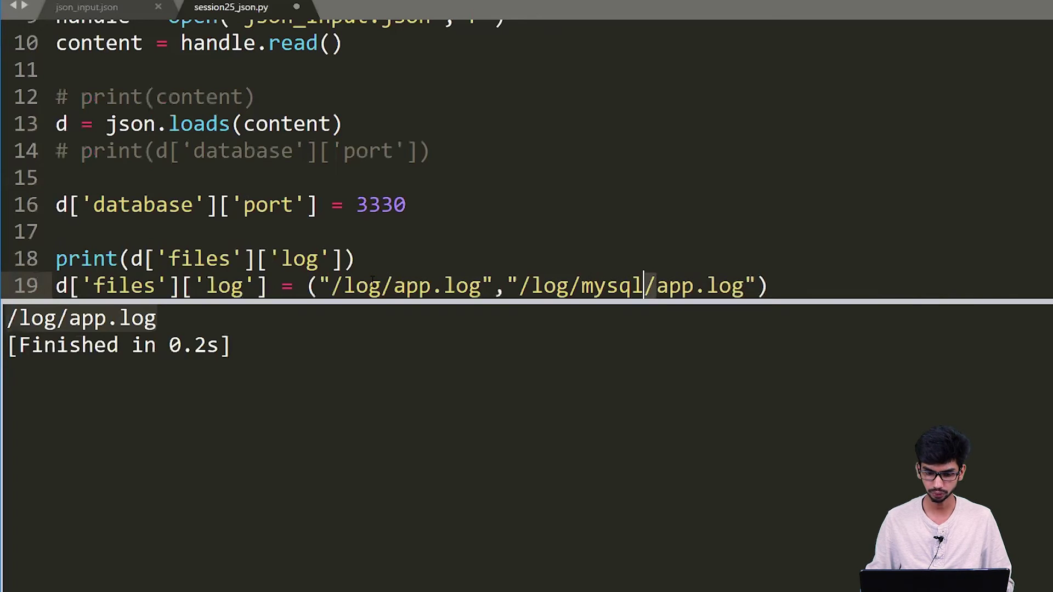
# - Add print(d) below the assignment and run the script to show the dictionary
pyautogui.press('Right')
pyautogui.press('Right')
pyautogui.press('Right')
pyautogui.press('Right')
pyautogui.press('Right')
pyautogui.press('Return')
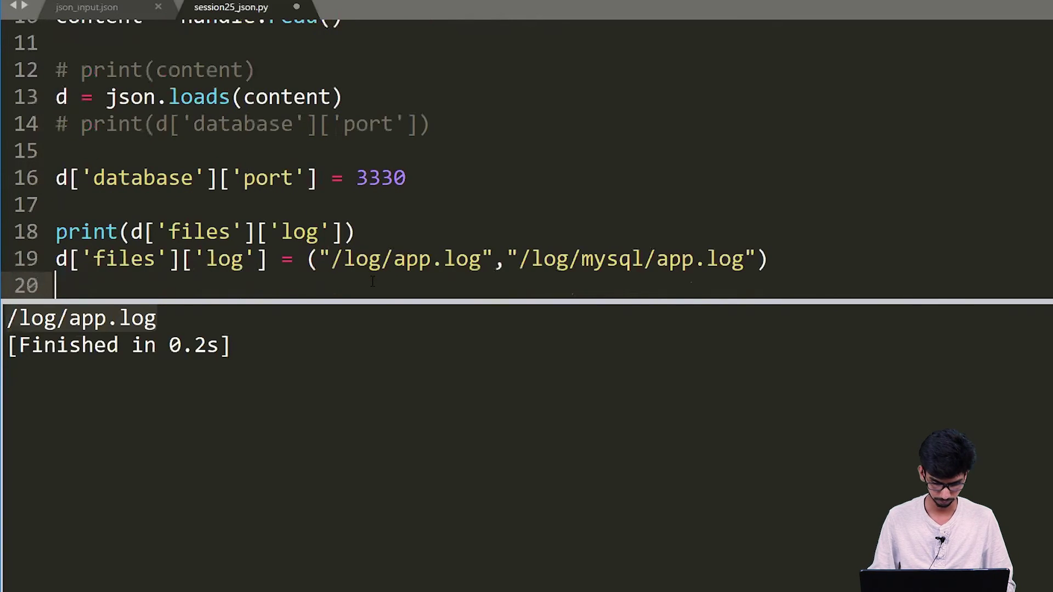
pyautogui.write('print(d')
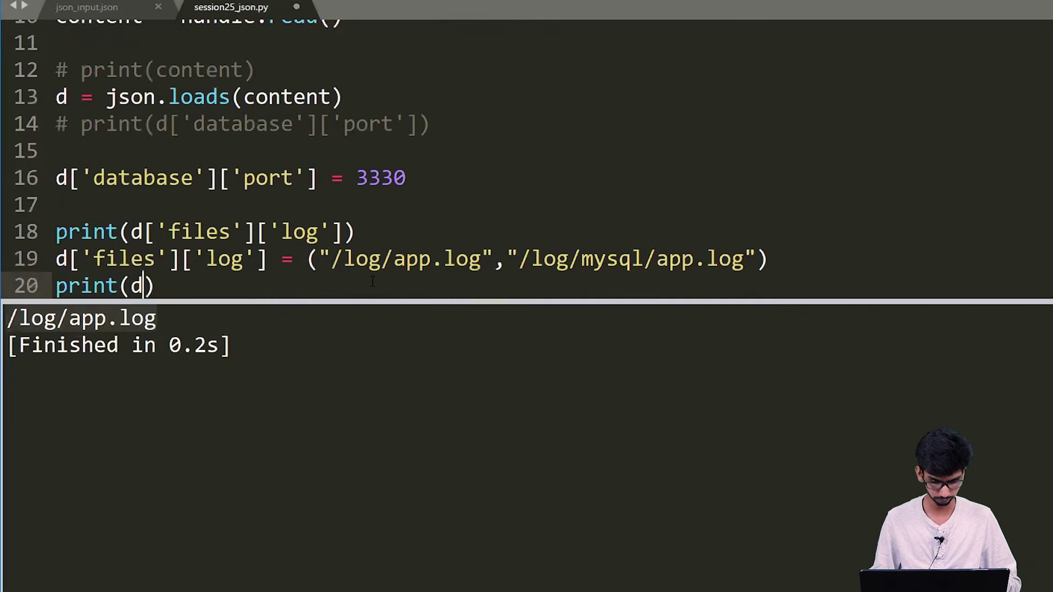
pyautogui.hotkey('ctrl', 'b')
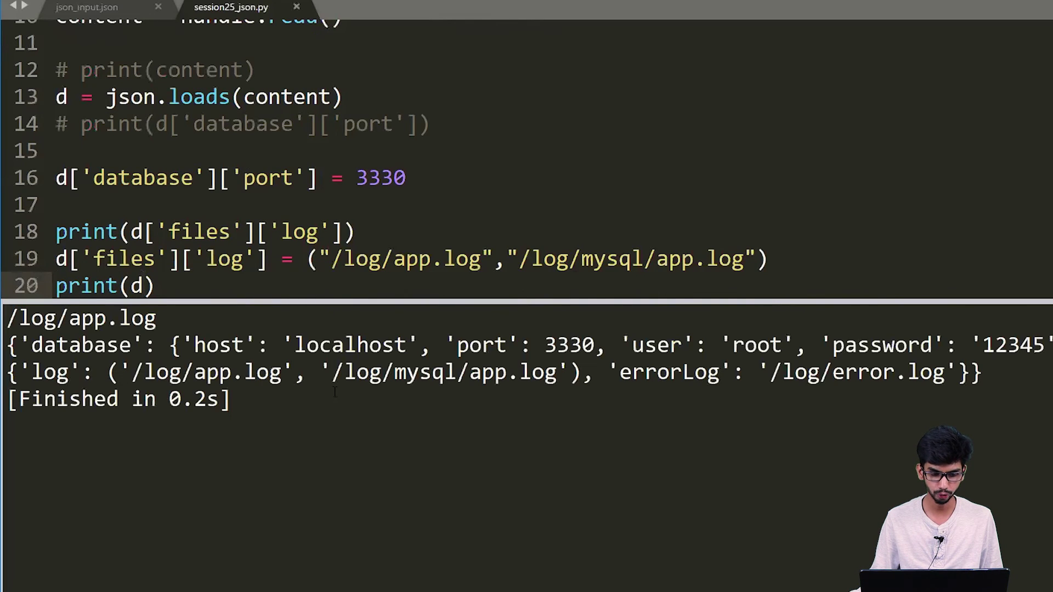
pyautogui.moveTo(107, 372); pyautogui.dragTo(520, 374)
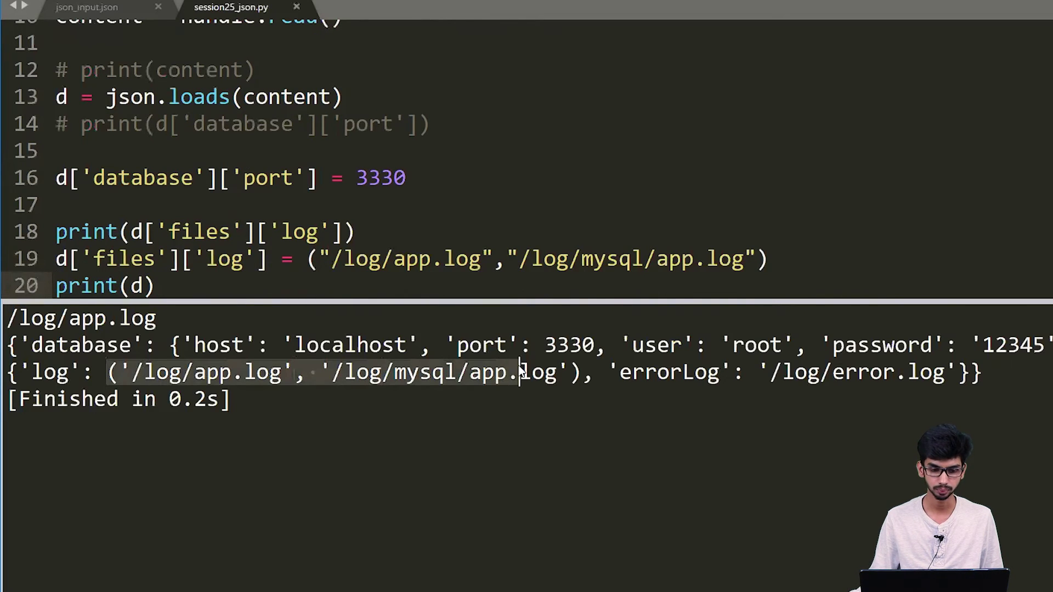
pyautogui.click(368, 258)
pyautogui.click(233, 259)
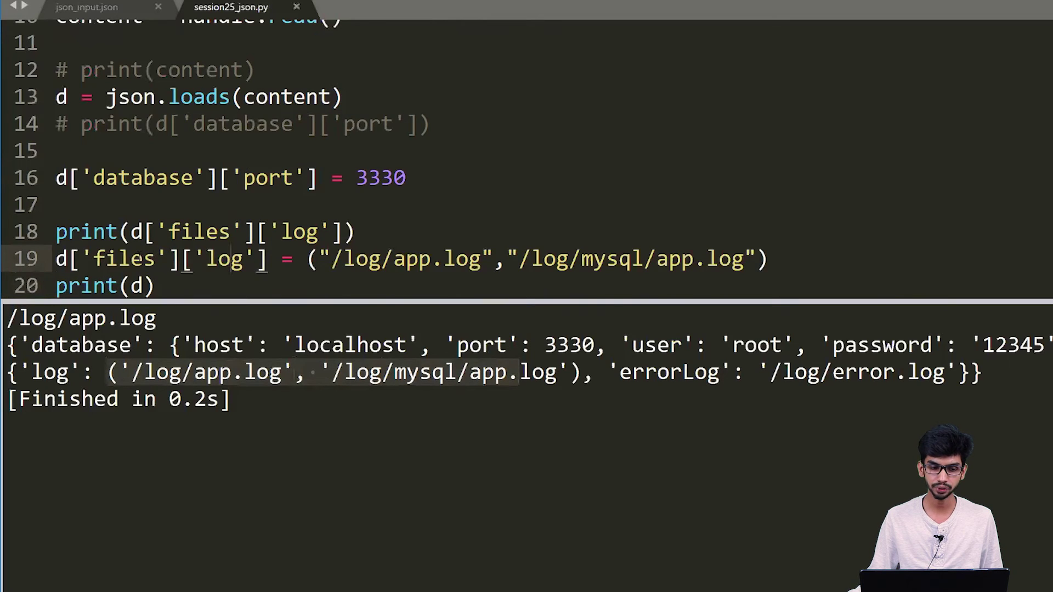
pyautogui.click(145, 260)
pyautogui.press('Home')
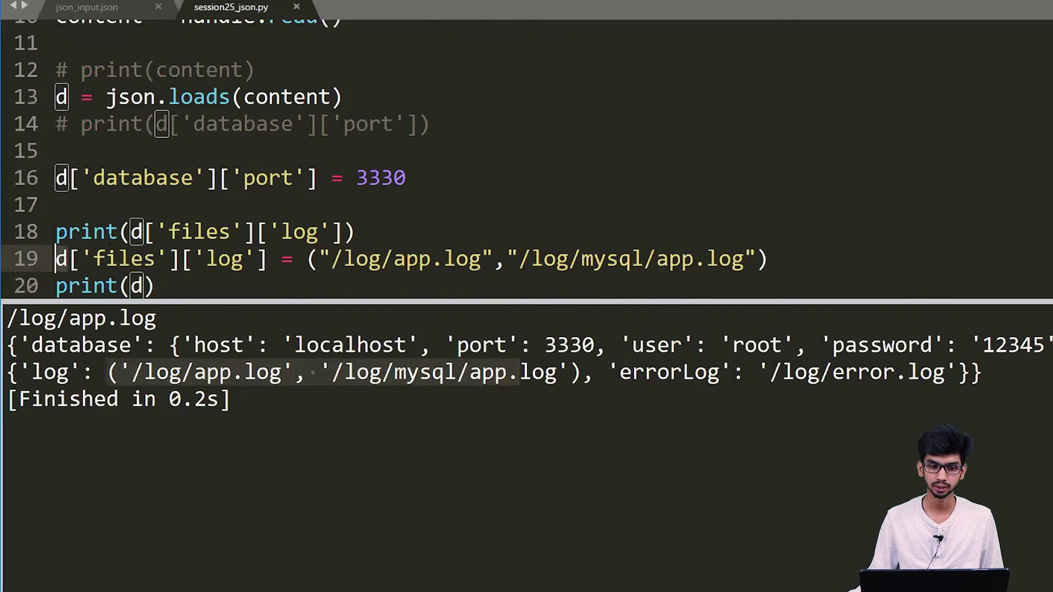
pyautogui.press('Up')
pyautogui.press('Up')
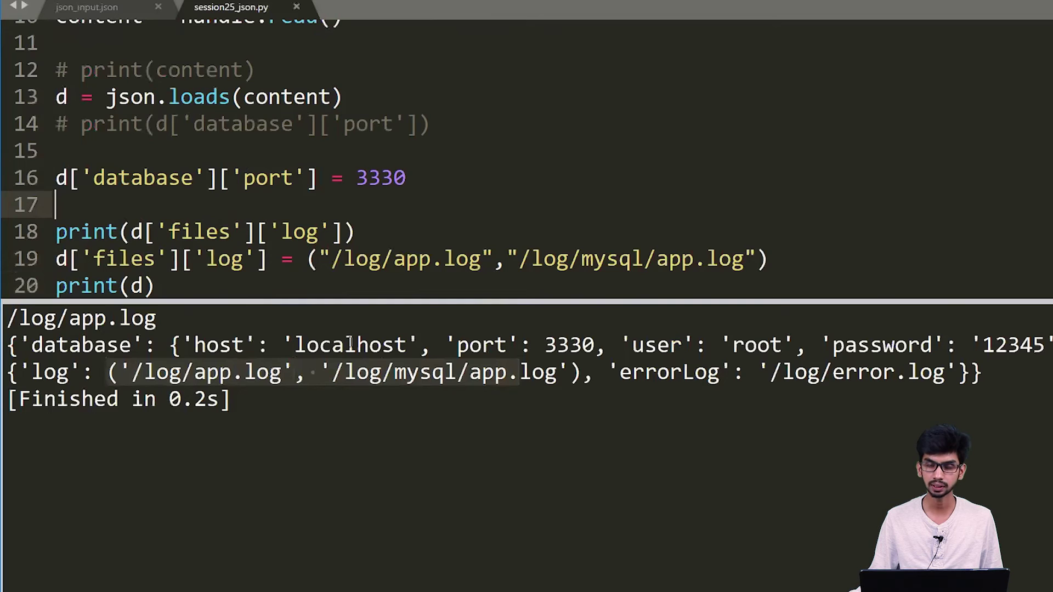
pyautogui.click(243, 178)
pyautogui.scroll(4, 344, 190)
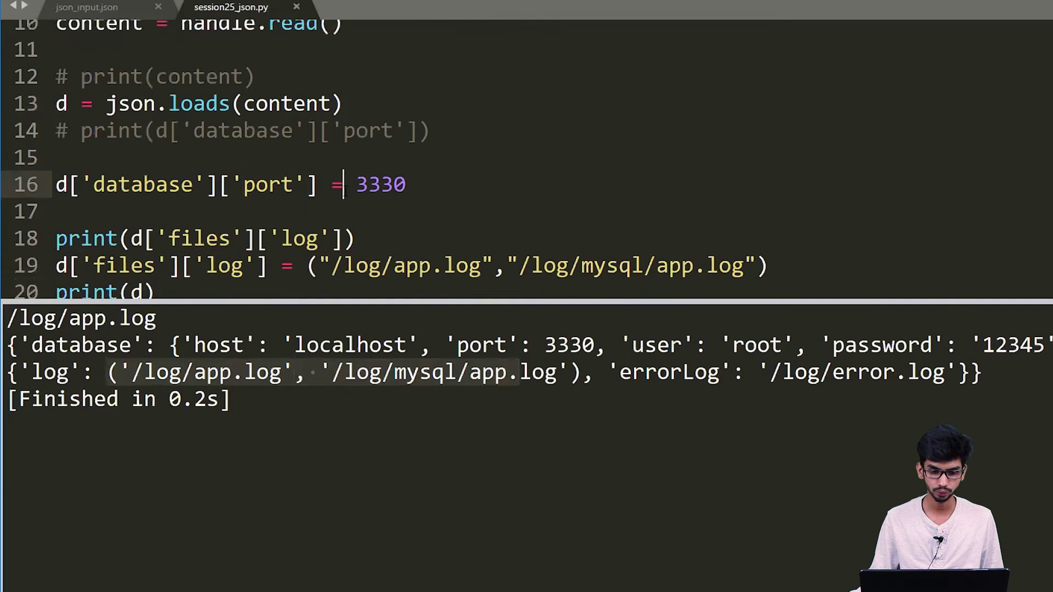
pyautogui.scroll(-3, 344, 189)
pyautogui.scroll(-2, 344, 190)
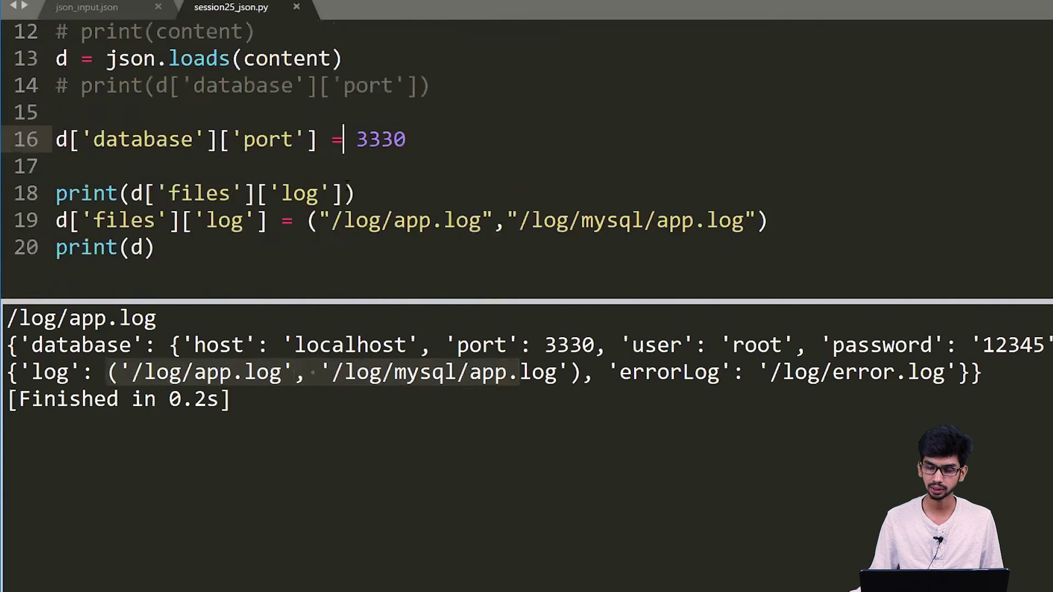
pyautogui.scroll(3, 343, 189)
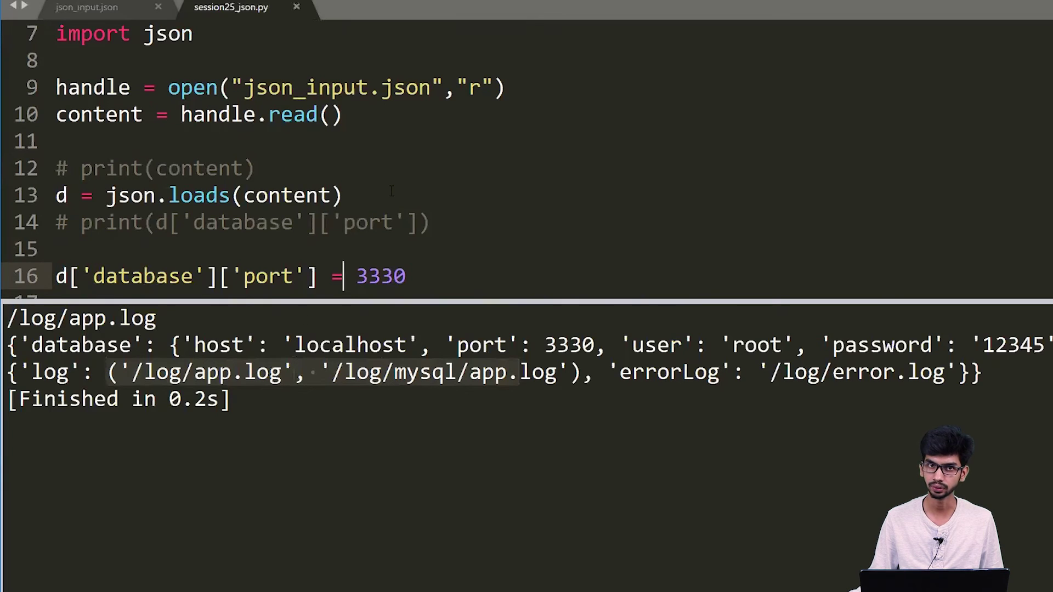
pyautogui.press('Up')
pyautogui.press('Up')
pyautogui.press('Up')
pyautogui.press('Up')
pyautogui.press('Up')
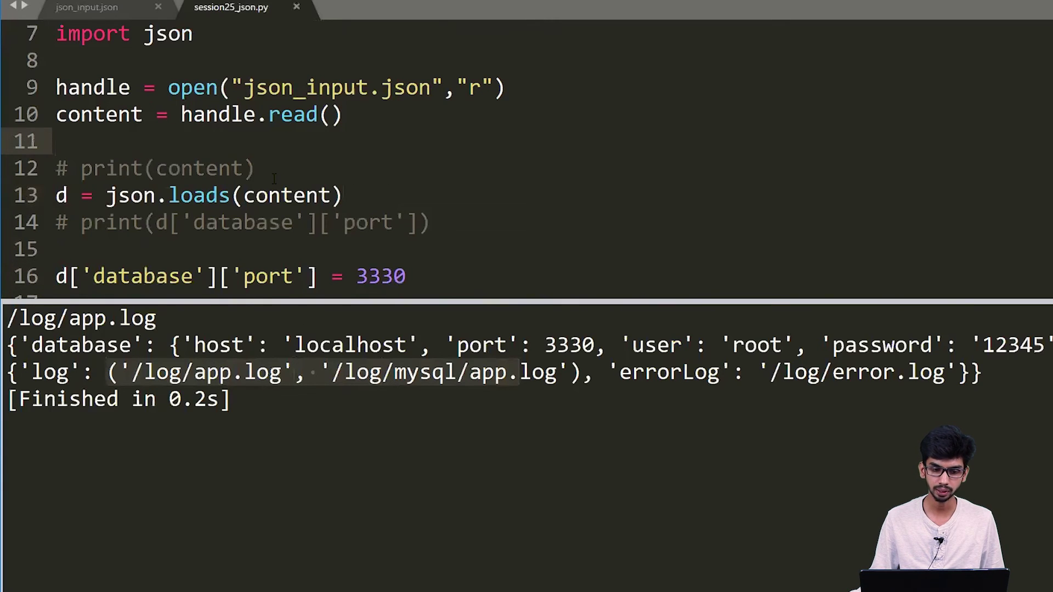
pyautogui.scroll(-2, 196, 163)
pyautogui.scroll(-1, 196, 162)
pyautogui.click(326, 224)
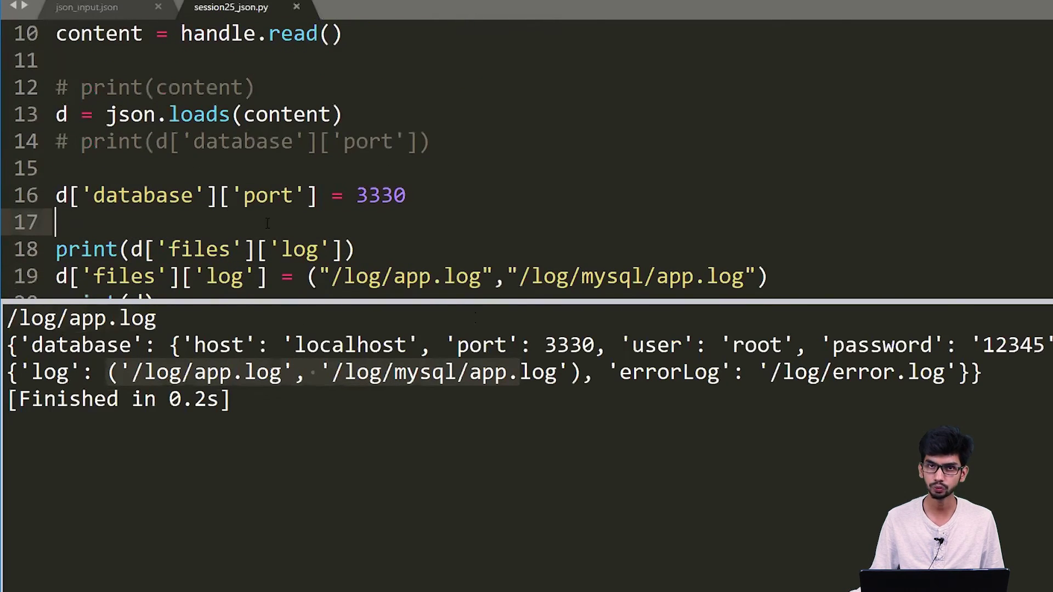
pyautogui.click(378, 208)
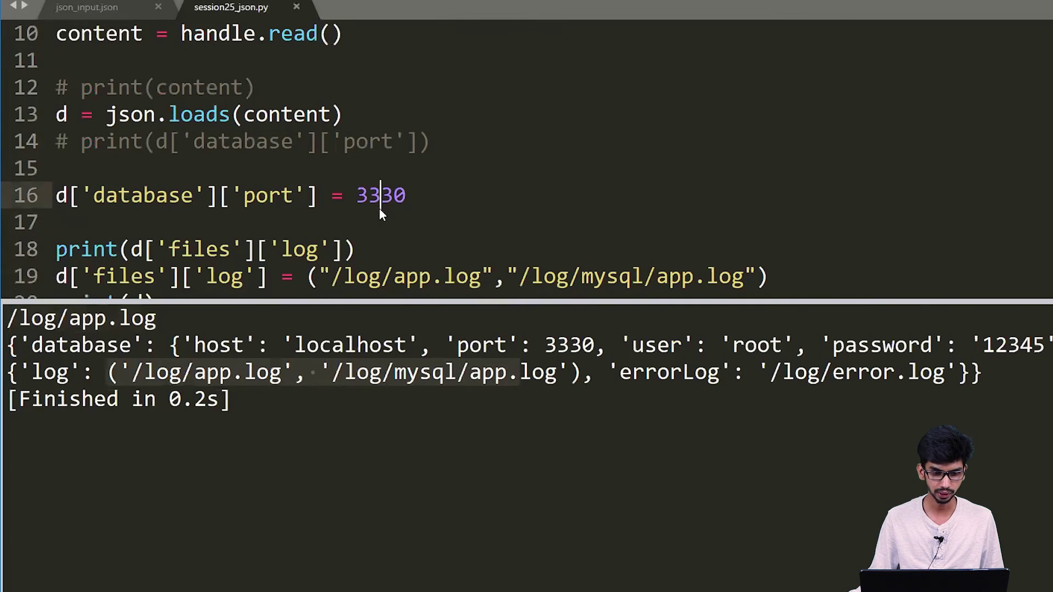
pyautogui.scroll(2, 380, 208)
# - Add handle.close() after the read and handle = open("json_output.json","w") below print(d)
pyautogui.click(119, 212)
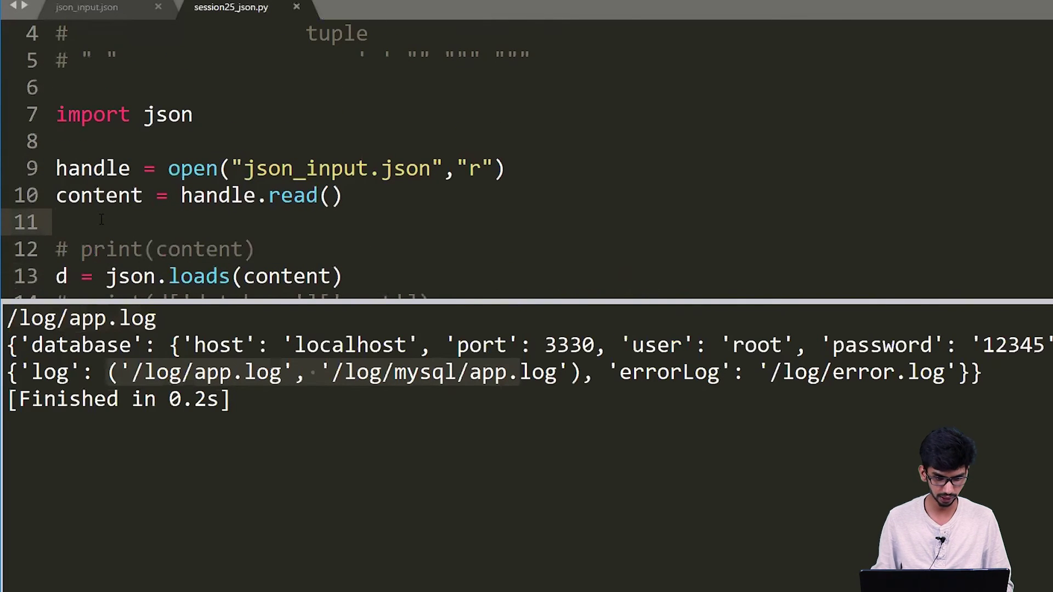
pyautogui.write('handle.')
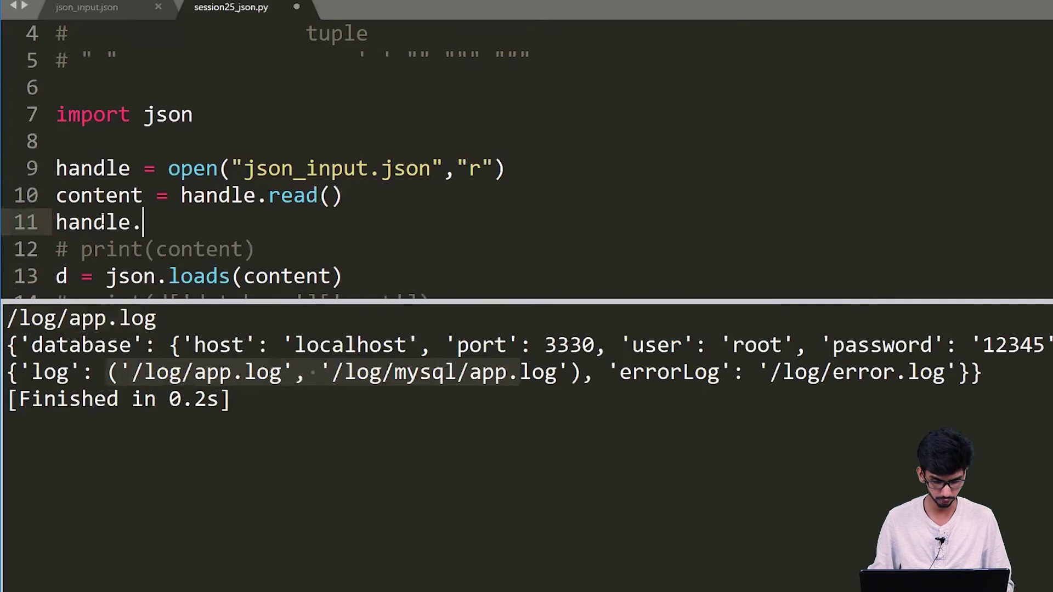
pyautogui.write('close(')
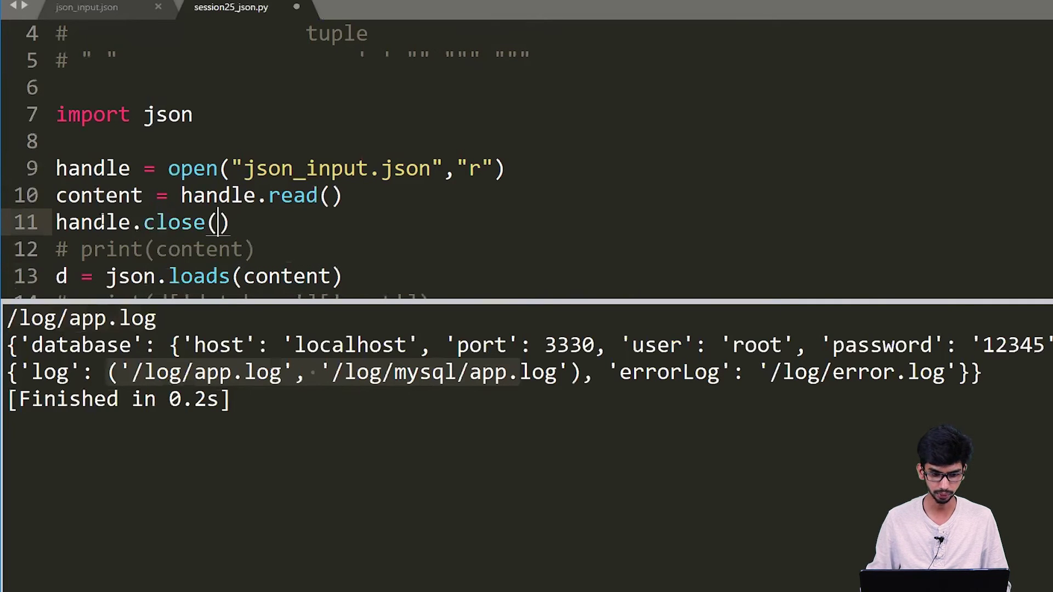
pyautogui.press('Down')
pyautogui.press('Down')
pyautogui.press('Down')
pyautogui.press('Down')
pyautogui.press('Down')
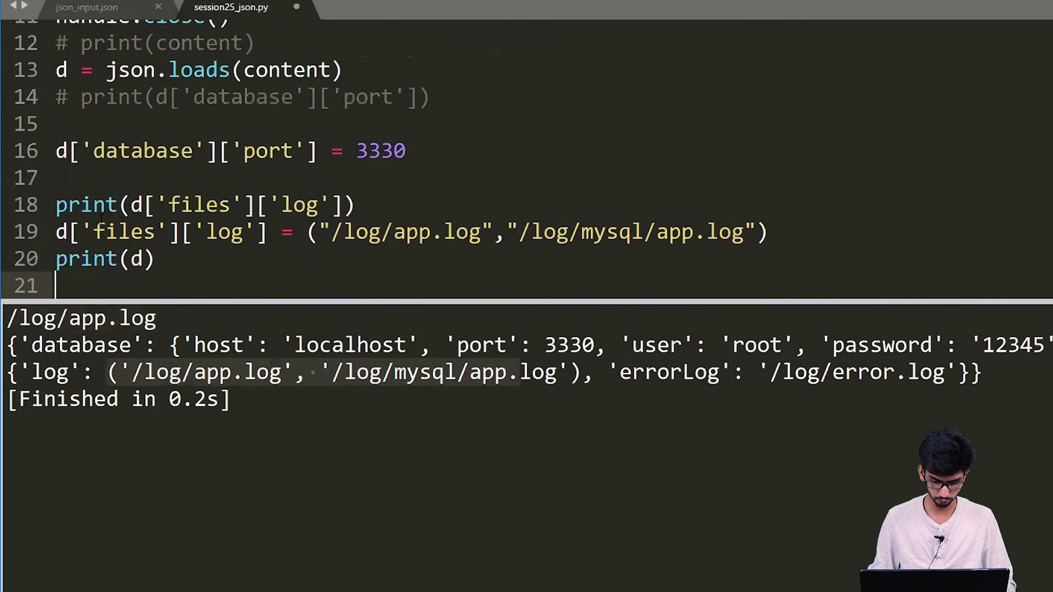
pyautogui.press('Return')
pyautogui.write('open')
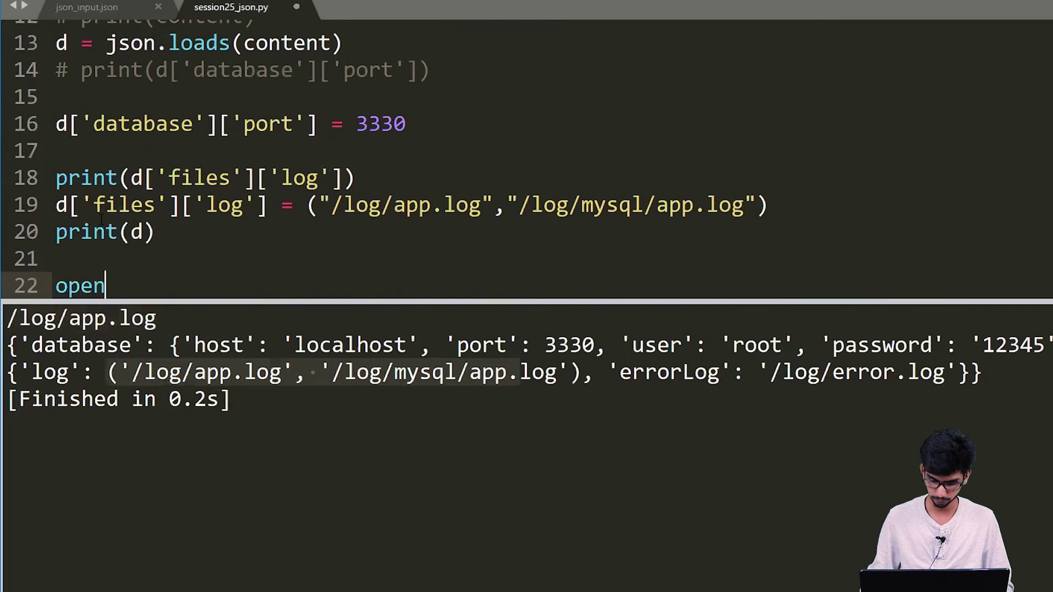
pyautogui.write('("')
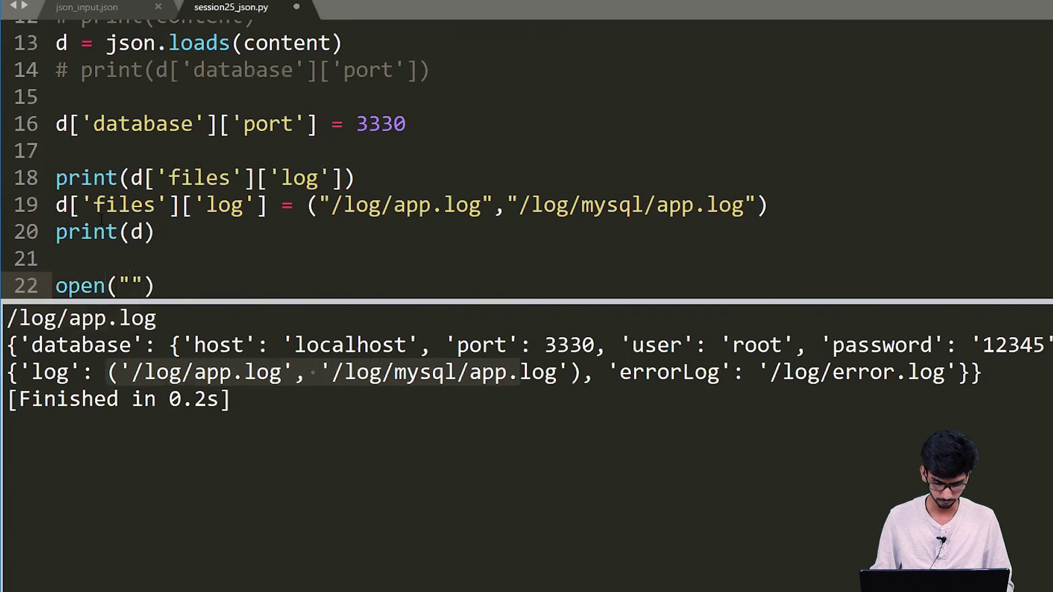
pyautogui.write('jso')
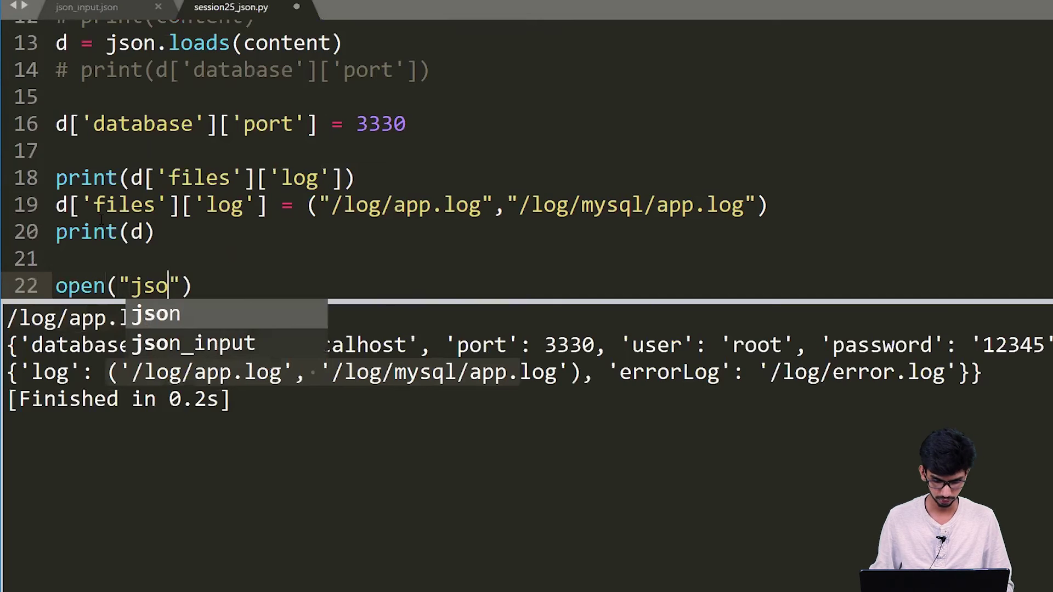
pyautogui.write('n')
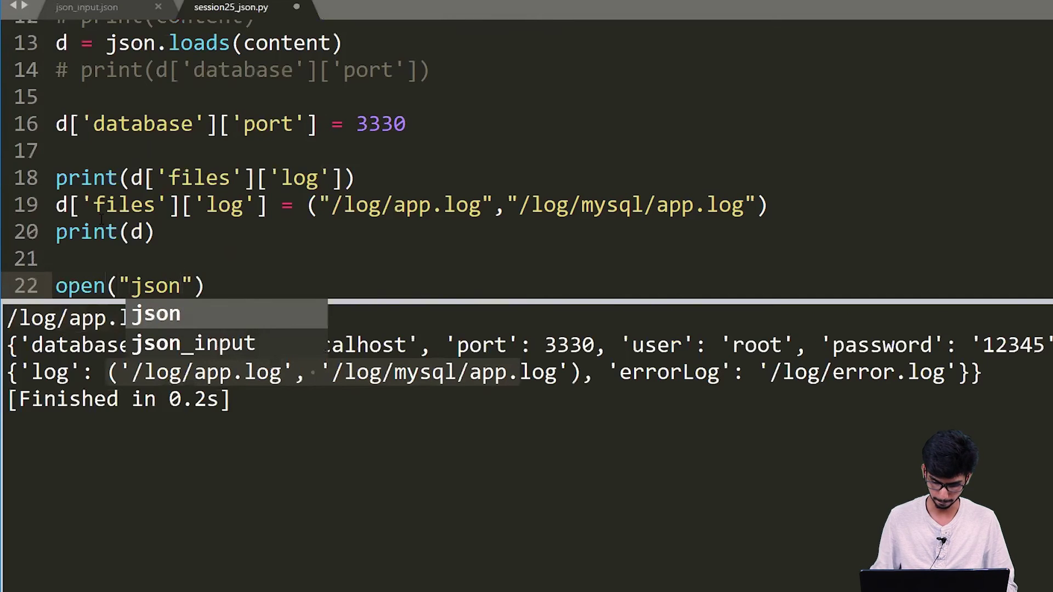
pyautogui.write('_ou')
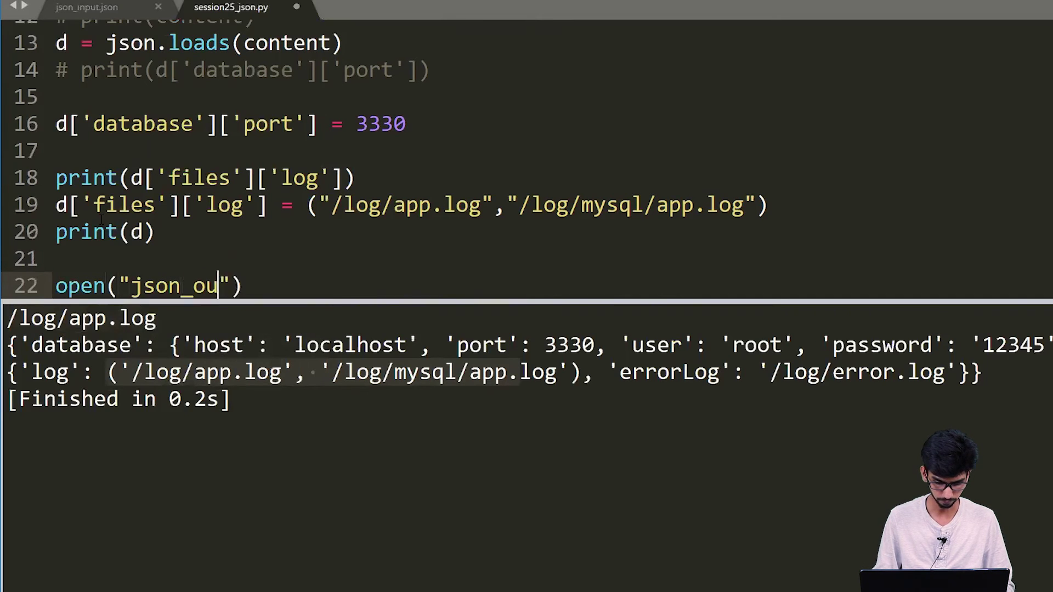
pyautogui.write('tput.')
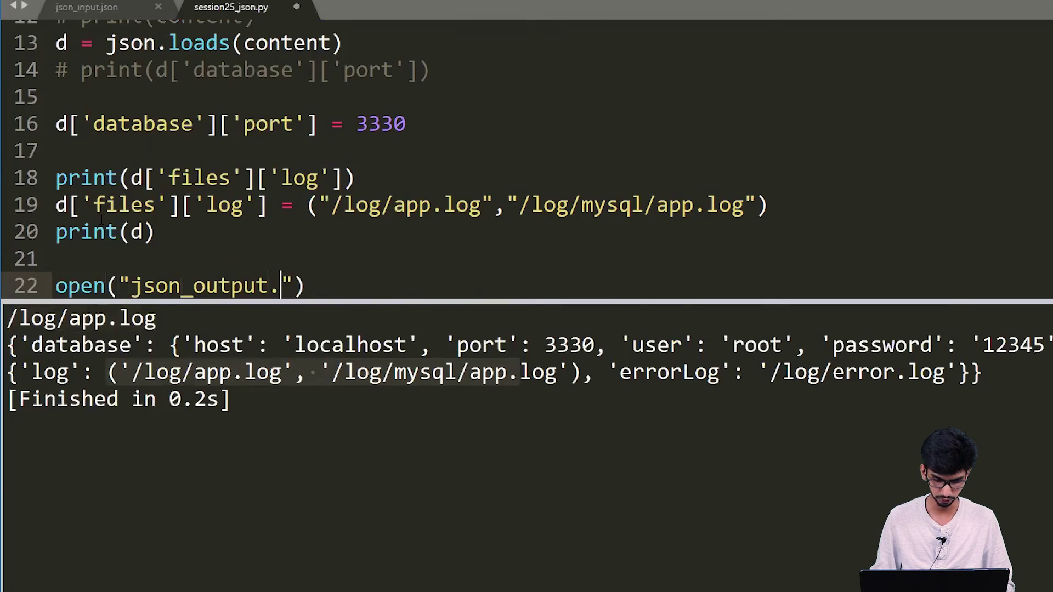
pyautogui.write('json')
pyautogui.press('Right')
pyautogui.write(',')
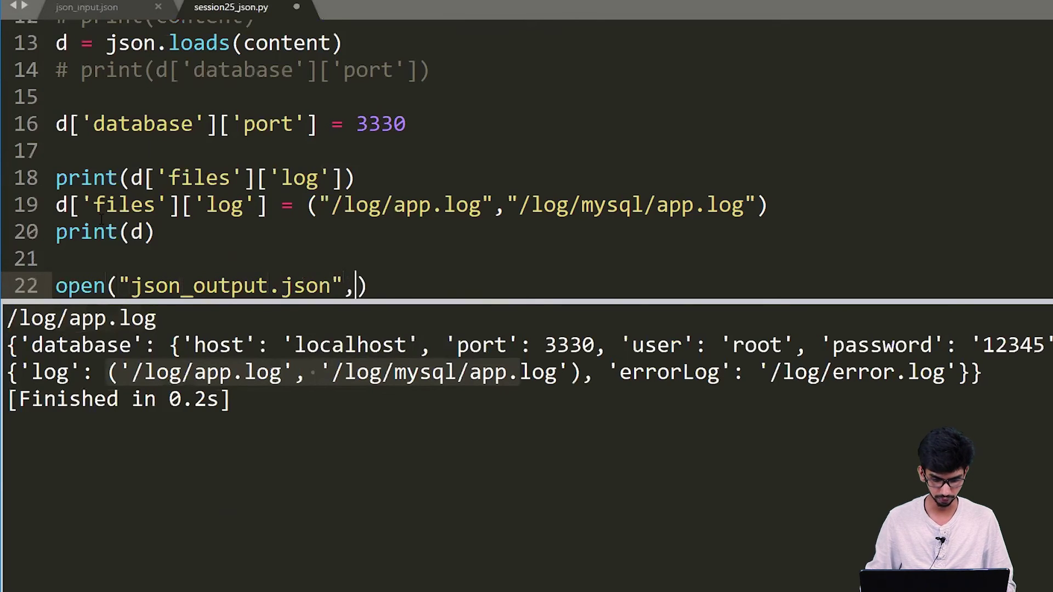
pyautogui.write('"w')
pyautogui.press('Left')
pyautogui.press('Left')
pyautogui.press('Left')
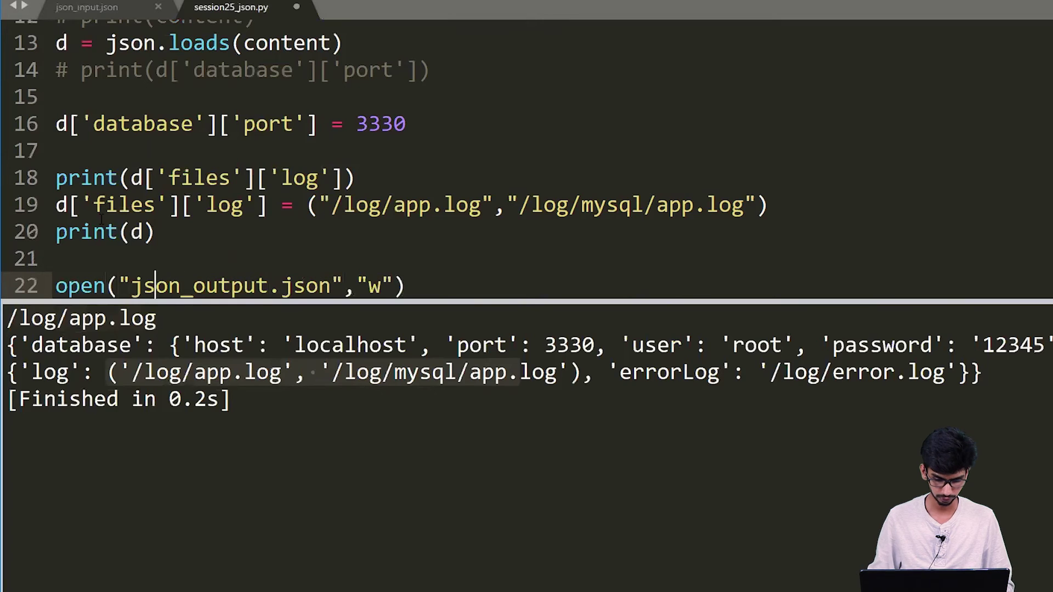
pyautogui.press('Left')
pyautogui.press('Left')
pyautogui.press('Left')
pyautogui.write('hand')
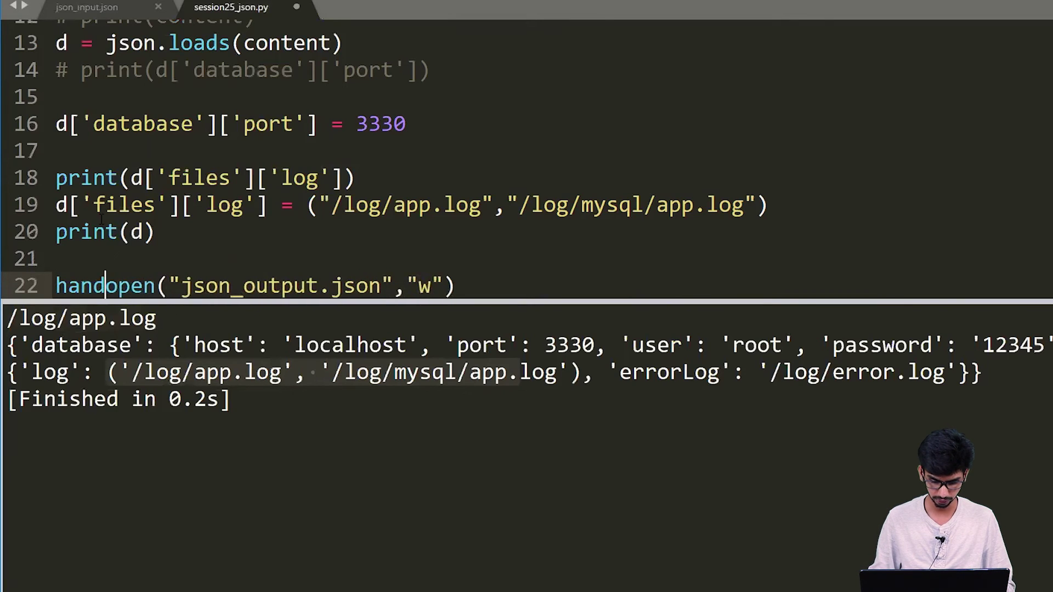
pyautogui.write('le =')
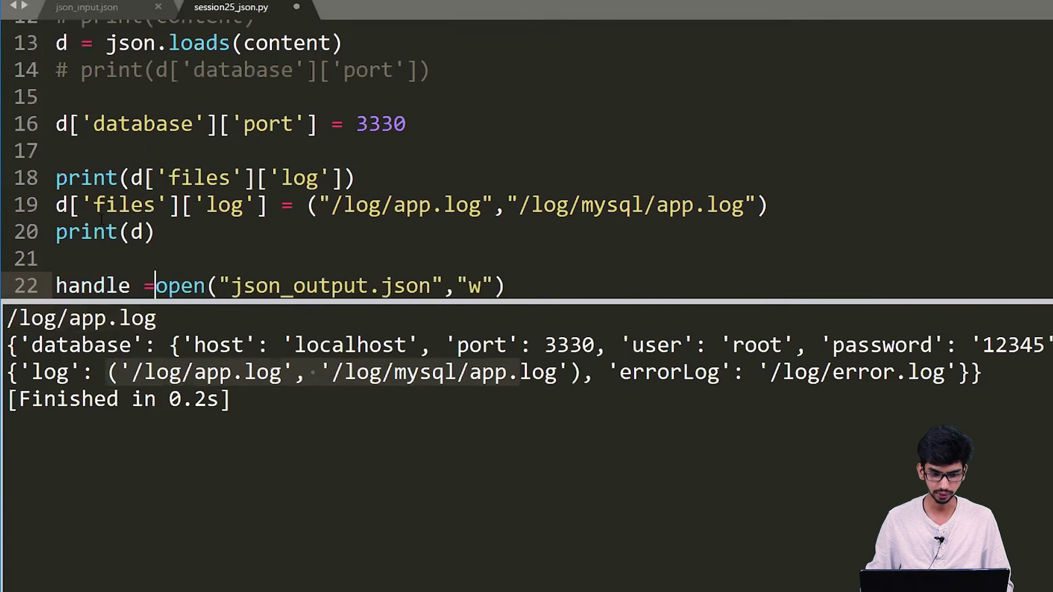
# - Comment out the print(d) line on line 20
pyautogui.click(219, 247)
pyautogui.scroll(-1, 218, 247)
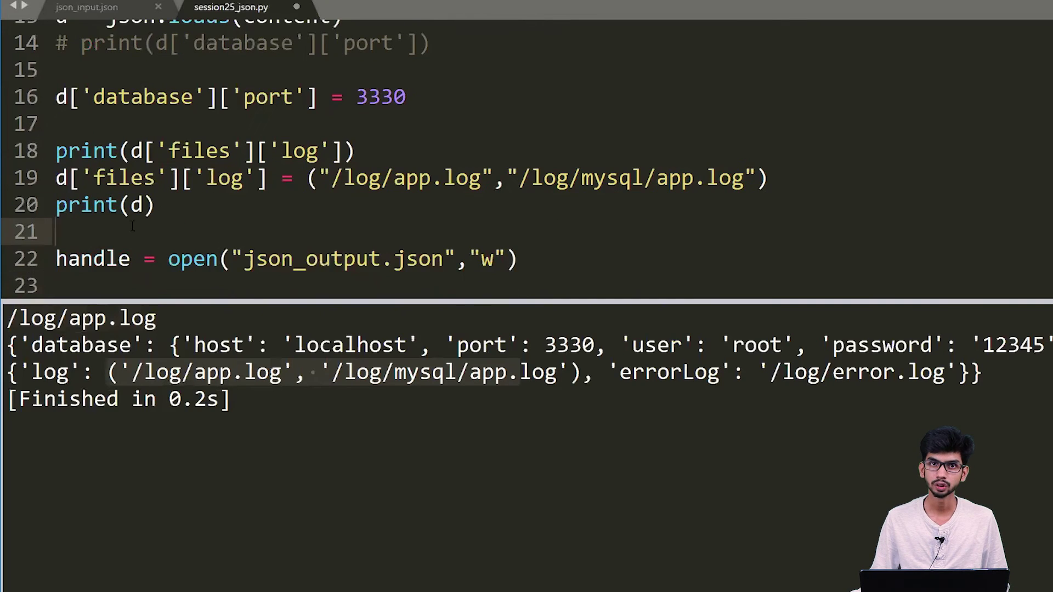
pyautogui.press('Up')
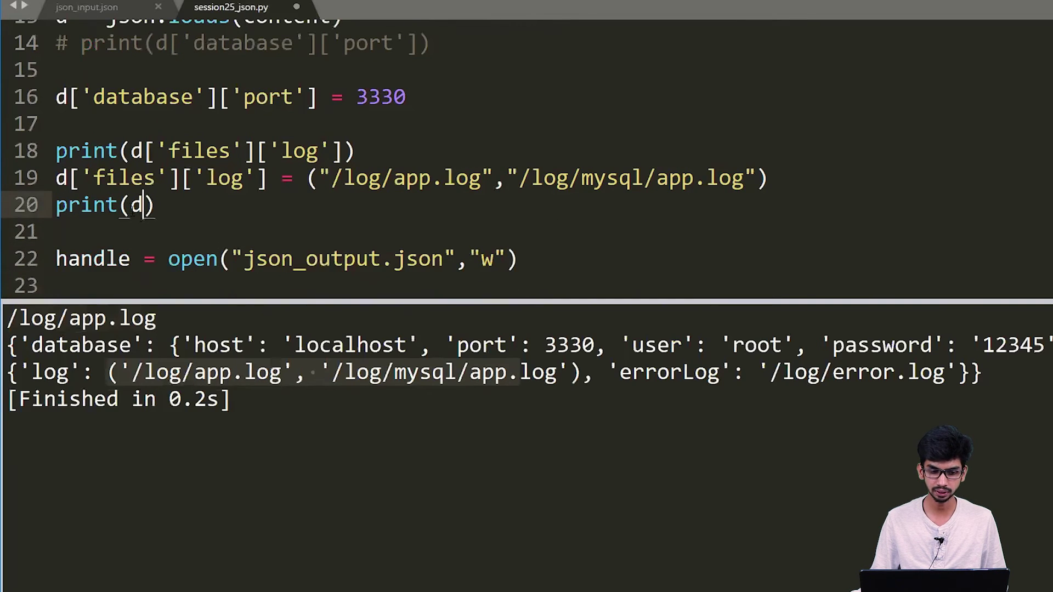
pyautogui.press('Left')
pyautogui.hotkey('ctrl', 'd')
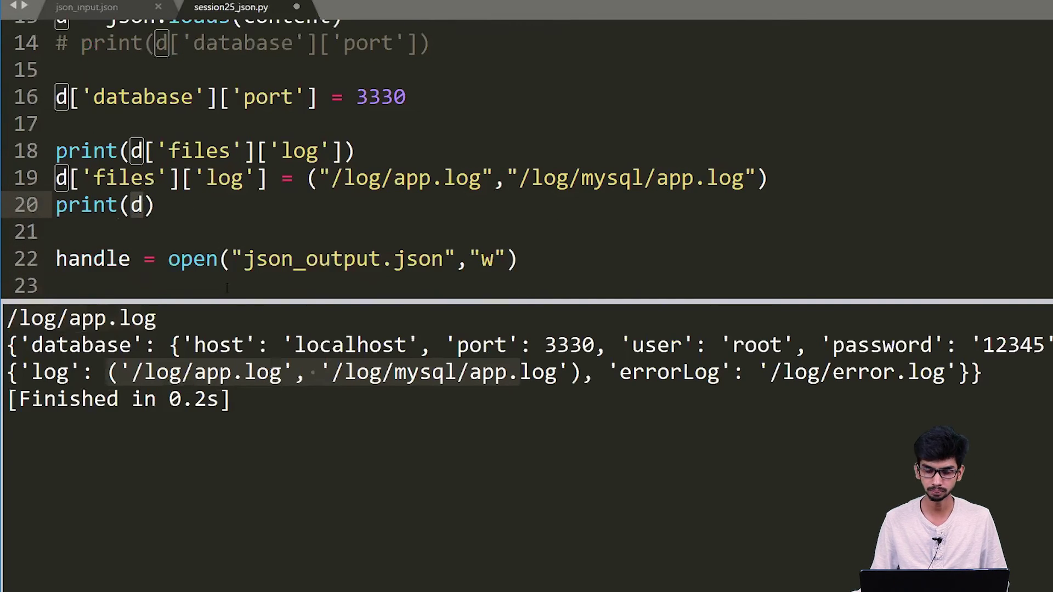
pyautogui.press('Right')
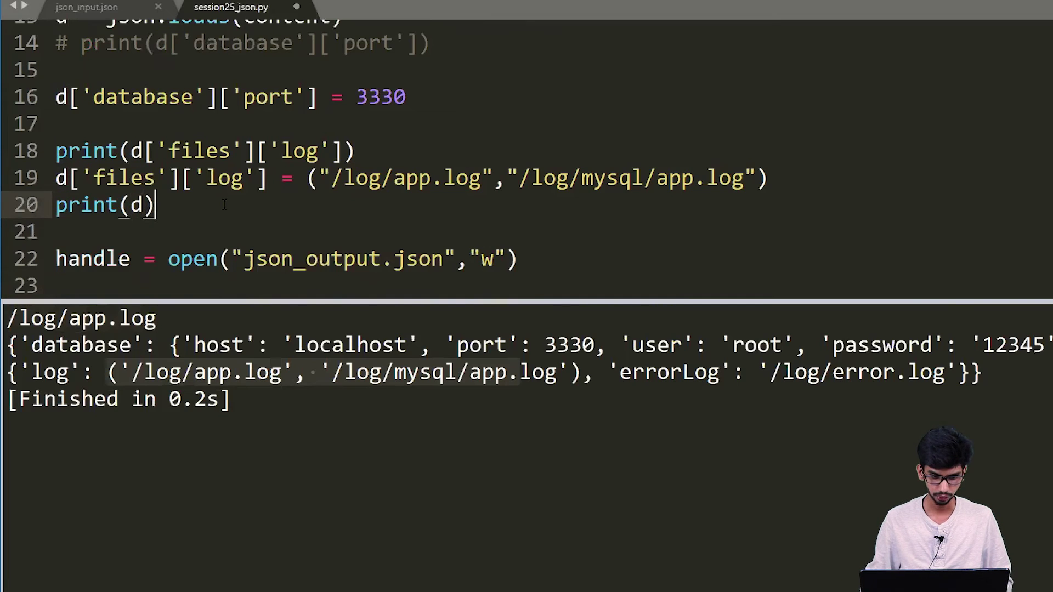
pyautogui.hotkey('ctrl', '/')
pyautogui.press('Down')
# - Add line 22 converting d to a JSON string j with json.dumps(d)
pyautogui.press('Return')
pyautogui.press('Return')
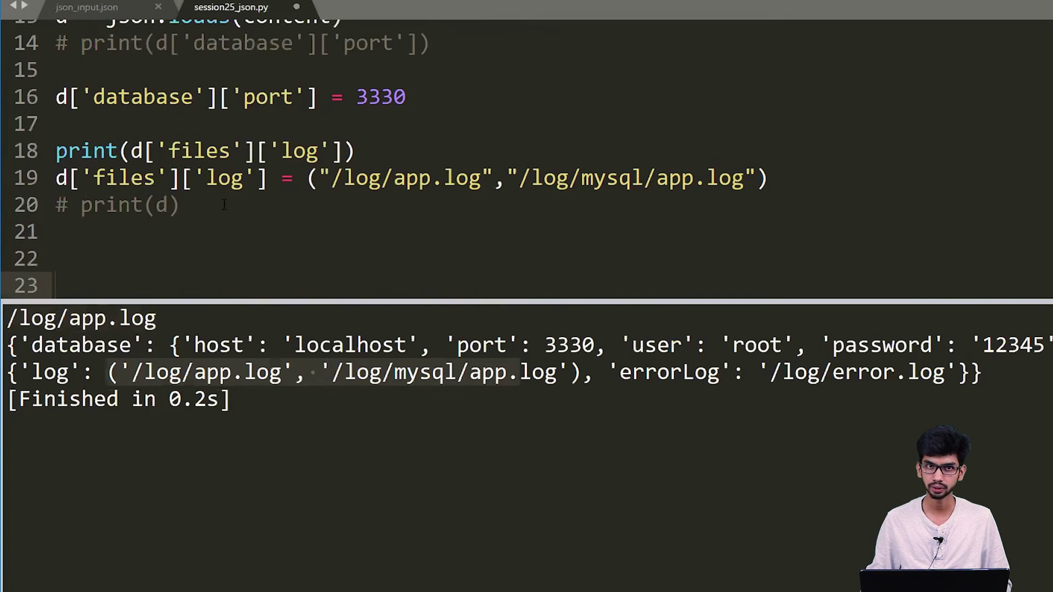
pyautogui.press('Up')
pyautogui.press('Up')
pyautogui.press('Down')
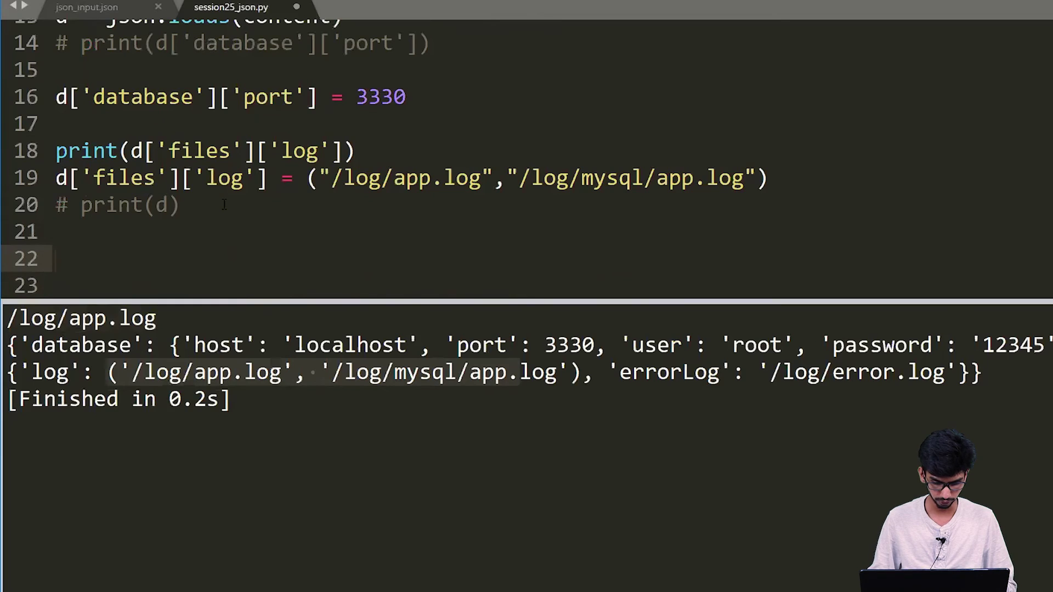
pyautogui.write('json')
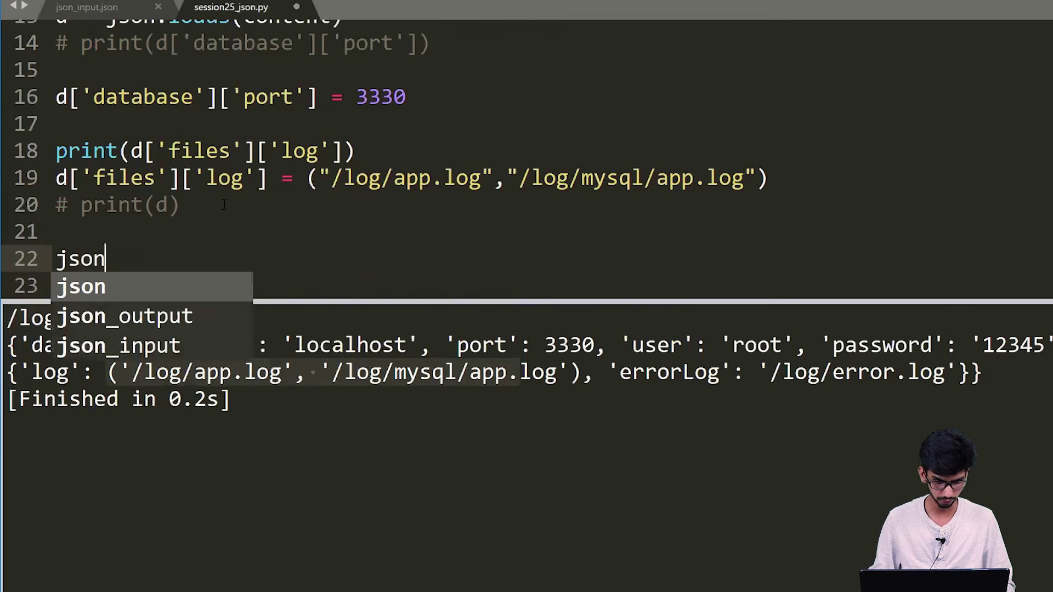
pyautogui.write('.dum')
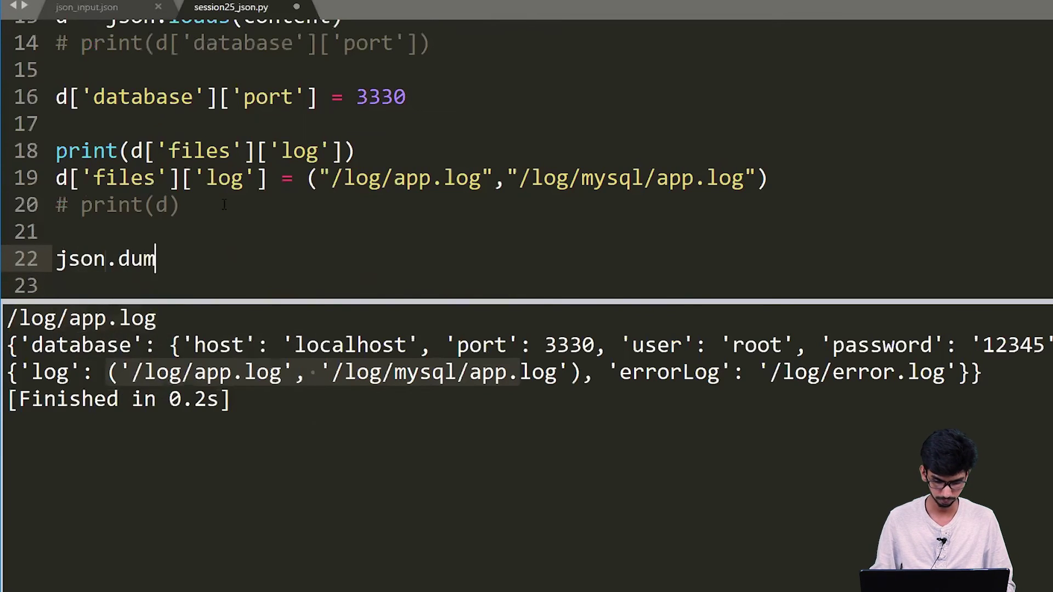
pyautogui.write('p')
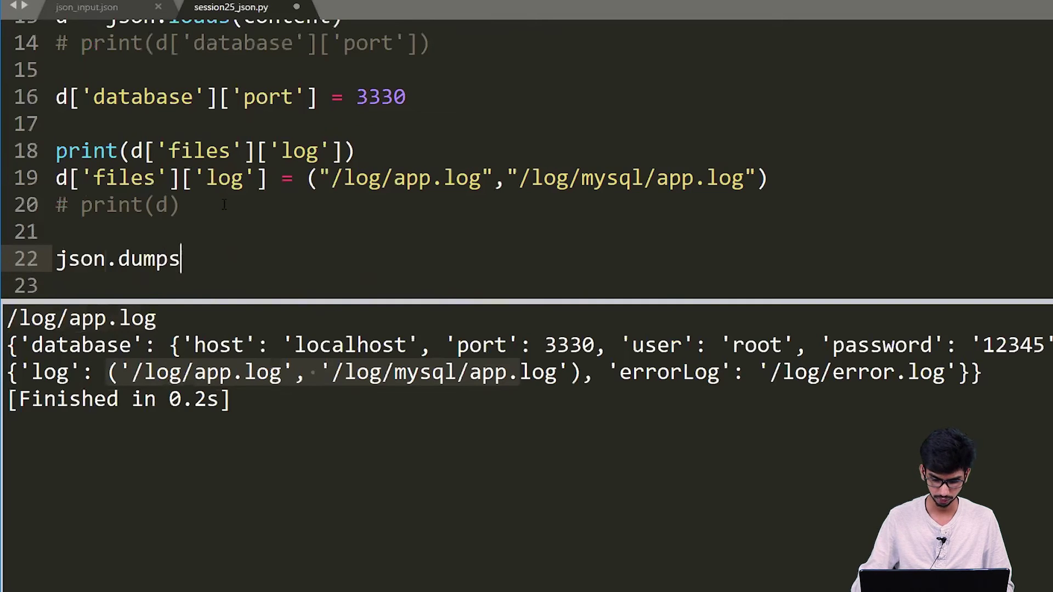
pyautogui.write('s(')
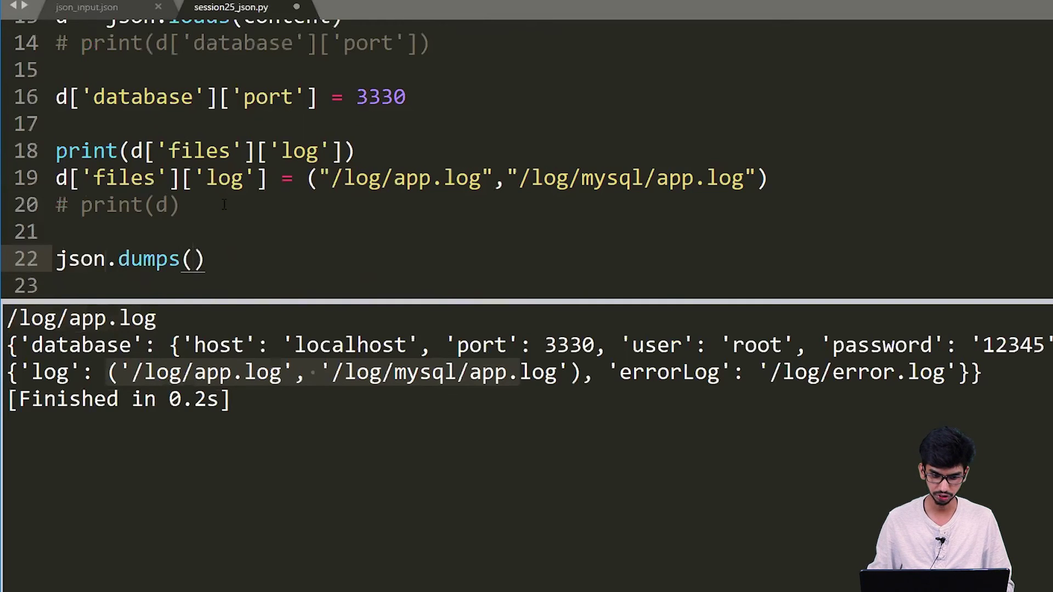
pyautogui.write('d')
pyautogui.press('Left')
pyautogui.press('Left')
pyautogui.press('Left')
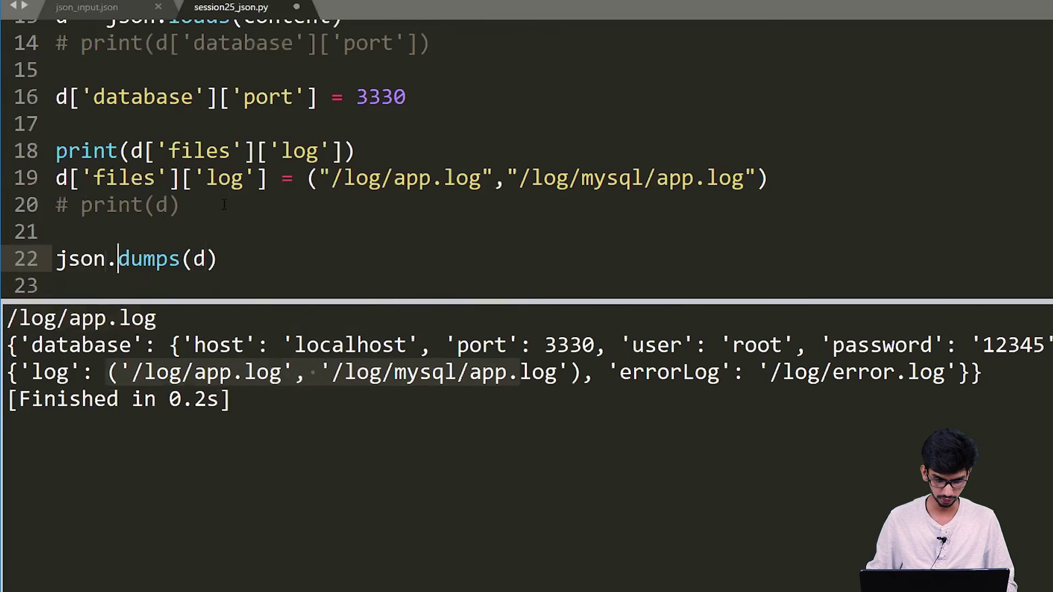
pyautogui.press('Left')
pyautogui.press('Left')
pyautogui.press('Left')
pyautogui.press('Left')
pyautogui.write('j =')
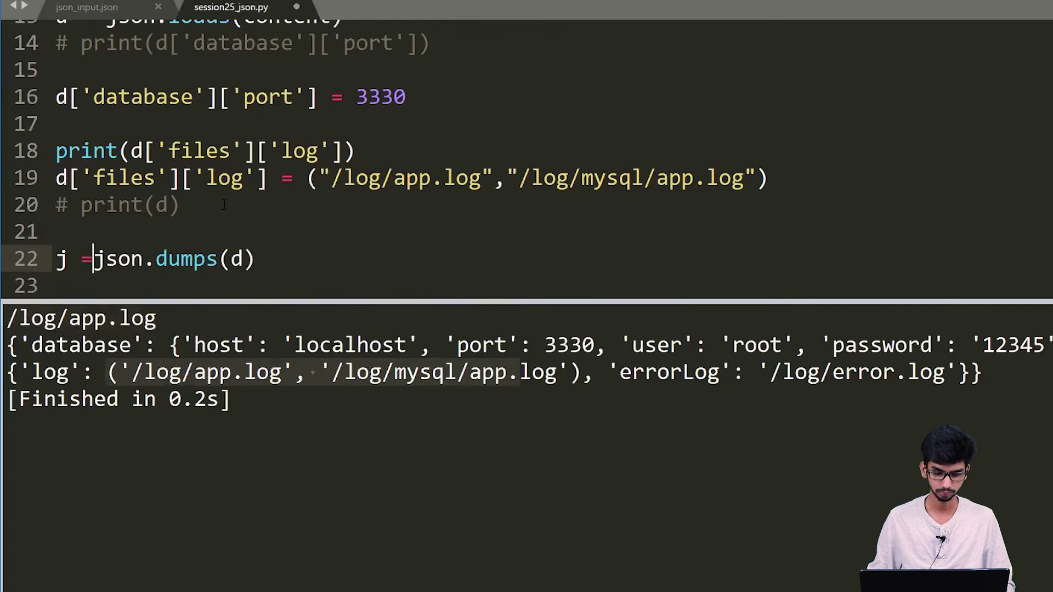
# - Add print(j), comment out the open line, and run for double-quoted JSON output
pyautogui.press('Down')
pyautogui.write('pri')
pyautogui.press('Tab')
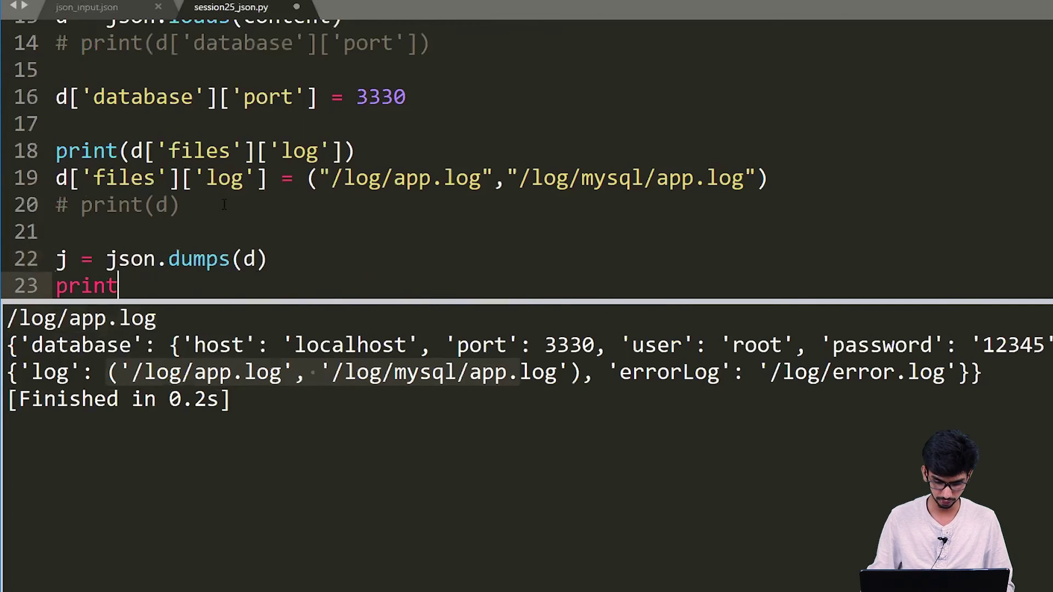
pyautogui.write('(j')
pyautogui.press('Escape')
pyautogui.press('Down')
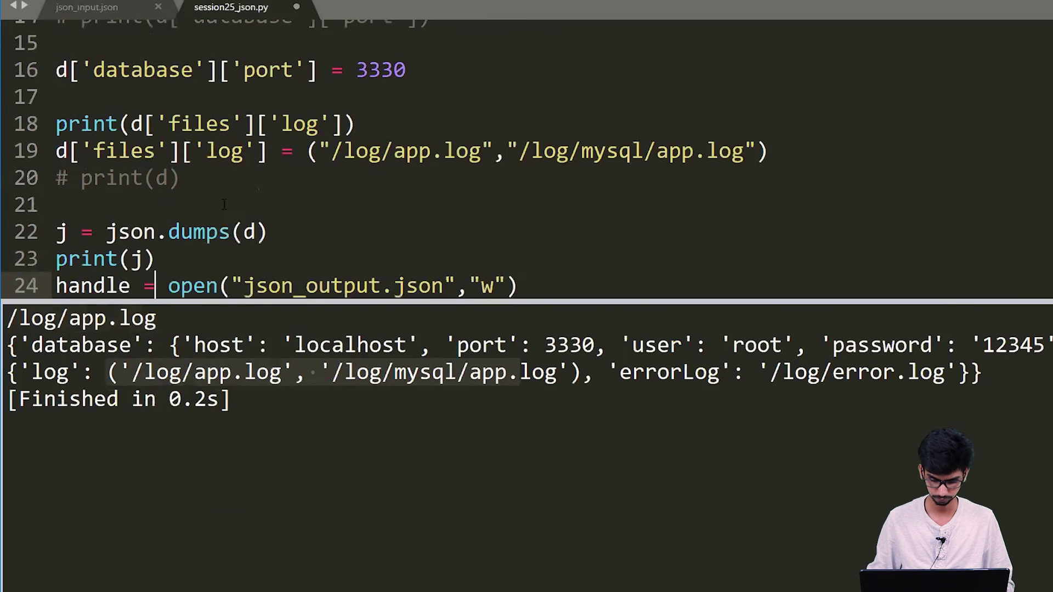
pyautogui.hotkey('ctrl', '/')
pyautogui.hotkey('ctrl', 'b')
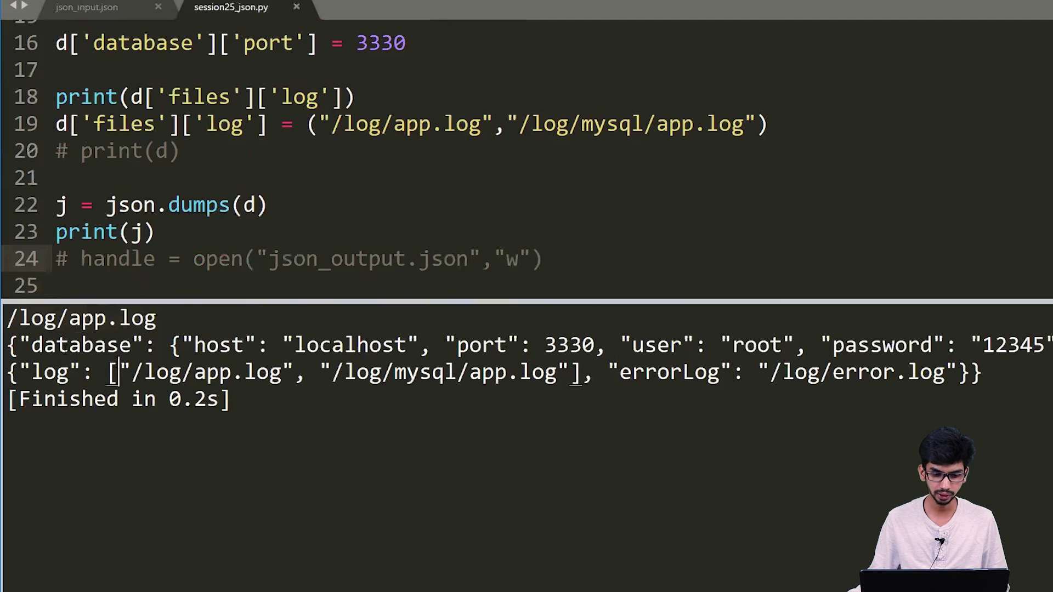
pyautogui.moveTo(18, 345); pyautogui.dragTo(306, 345)
pyautogui.moveTo(401, 364); pyautogui.dragTo(404, 368)
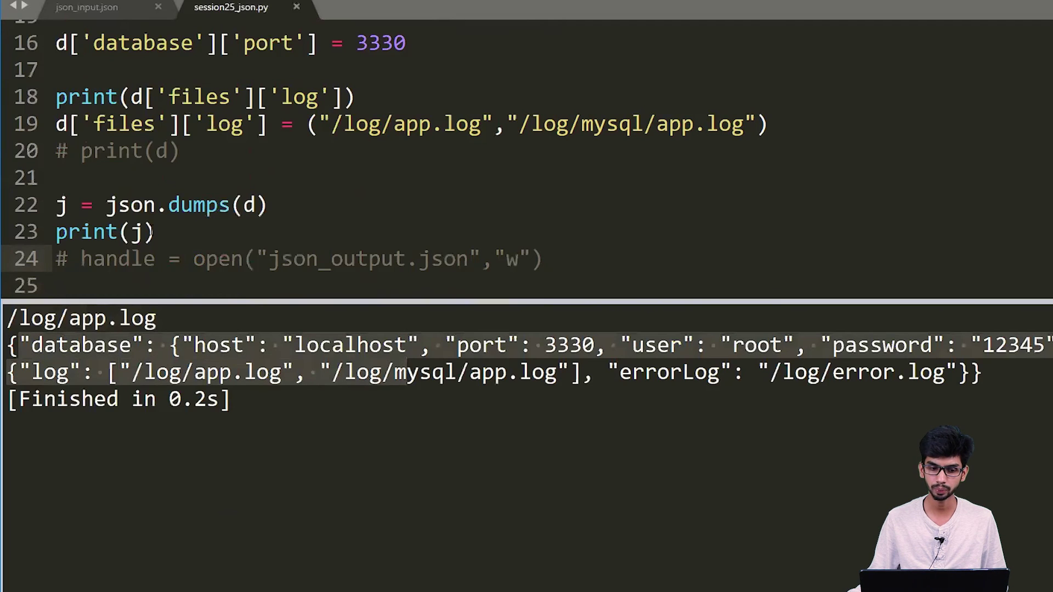
pyautogui.click(153, 232)
pyautogui.press('Up')
pyautogui.hotkey('ctrl', 'Right')
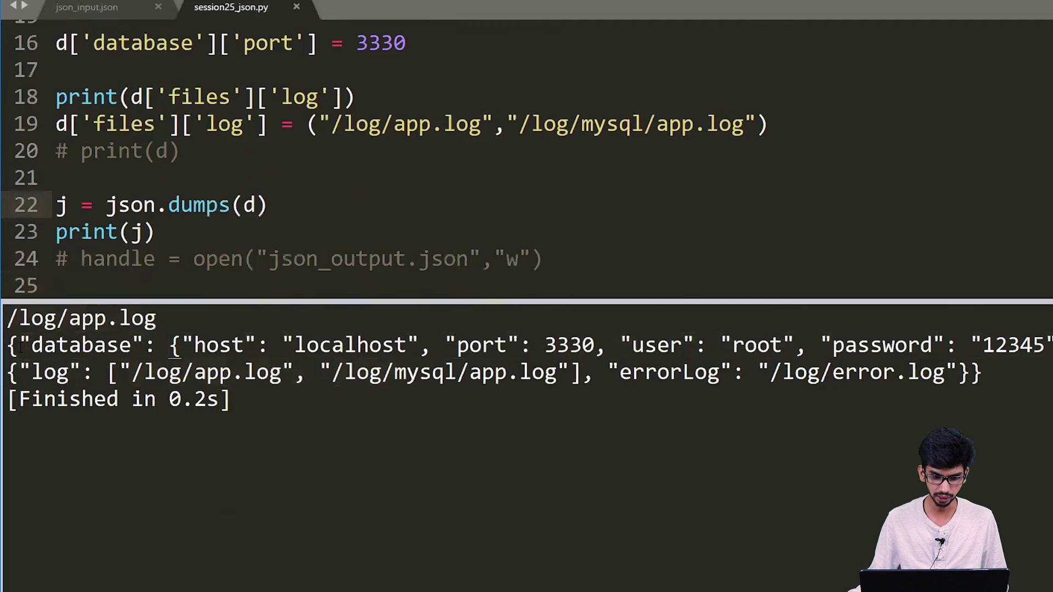
pyautogui.moveTo(9, 345); pyautogui.dragTo(156, 345)
pyautogui.click(93, 345)
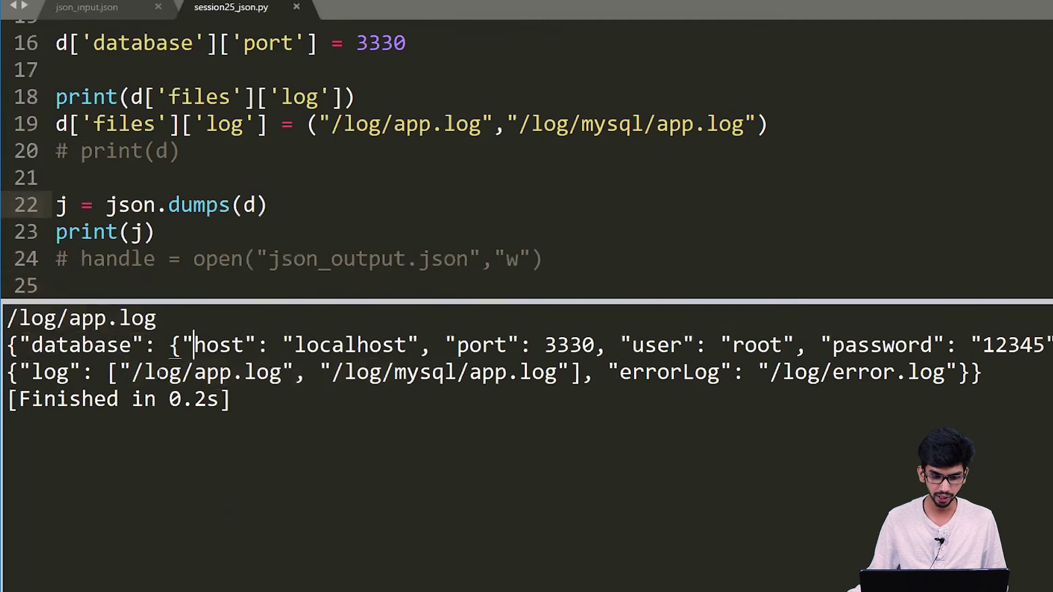
pyautogui.moveTo(108, 372); pyautogui.dragTo(585, 372)
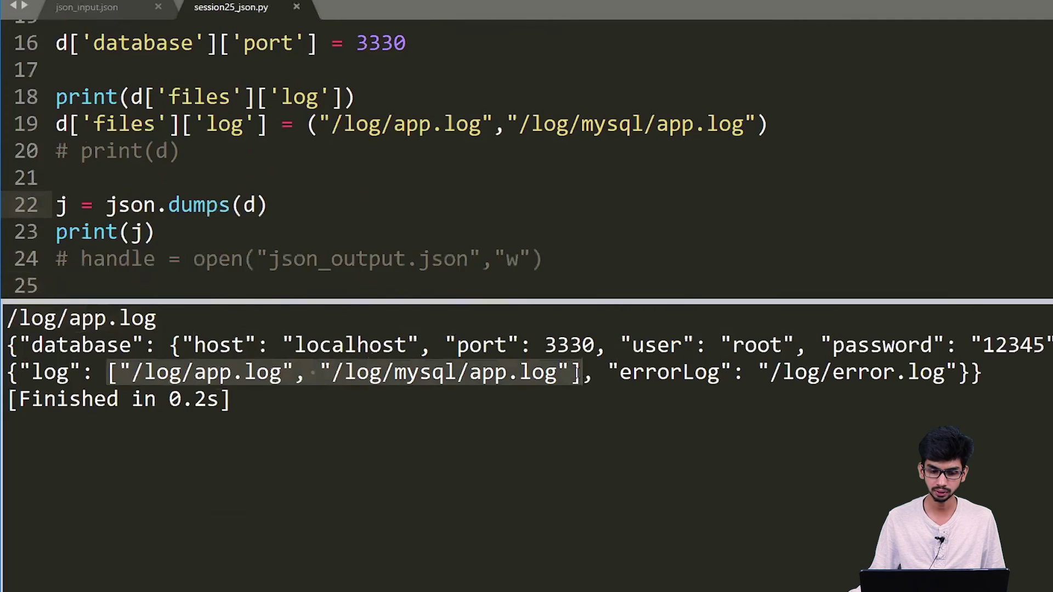
pyautogui.click(406, 373)
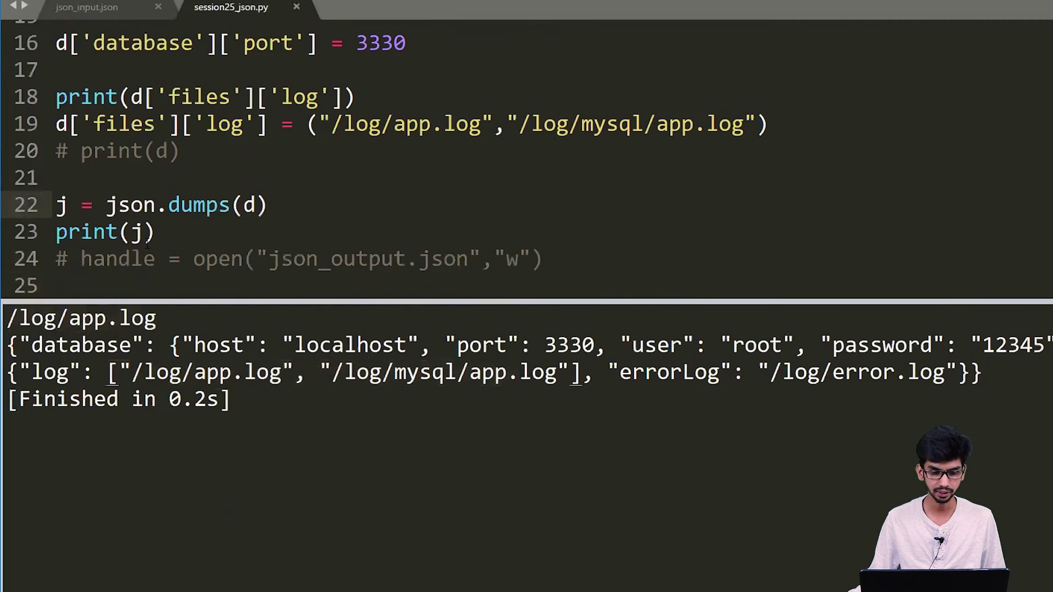
pyautogui.click(130, 232)
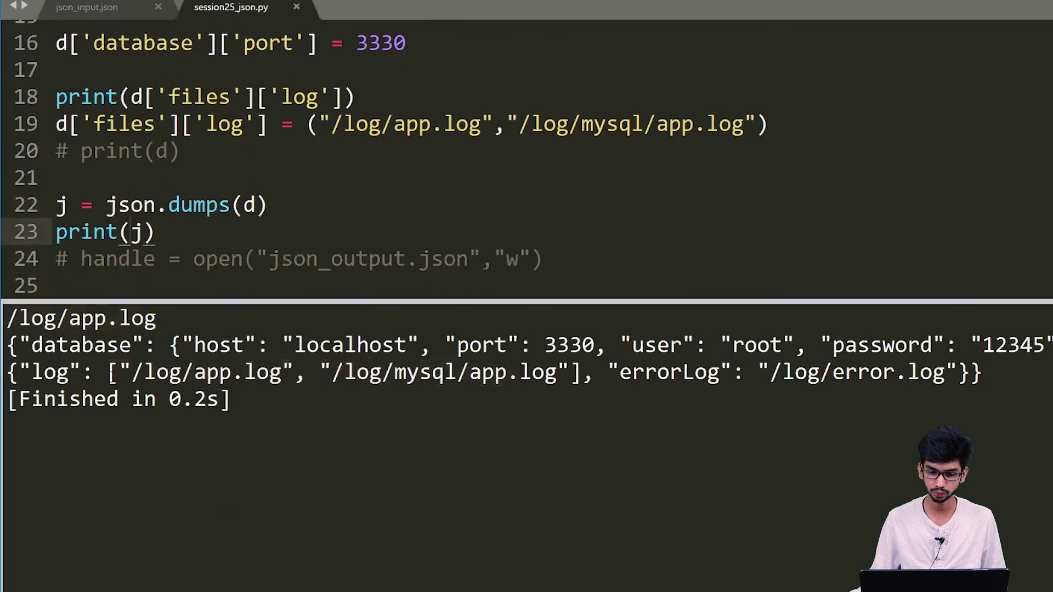
pyautogui.moveTo(111, 372); pyautogui.dragTo(609, 375)
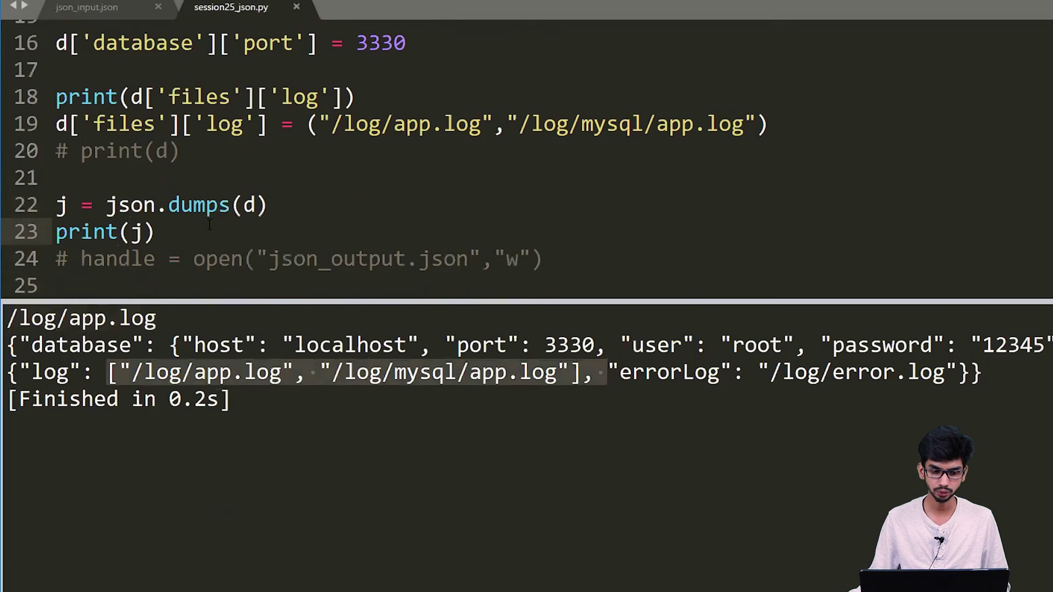
pyautogui.click(156, 233)
pyautogui.click(281, 207)
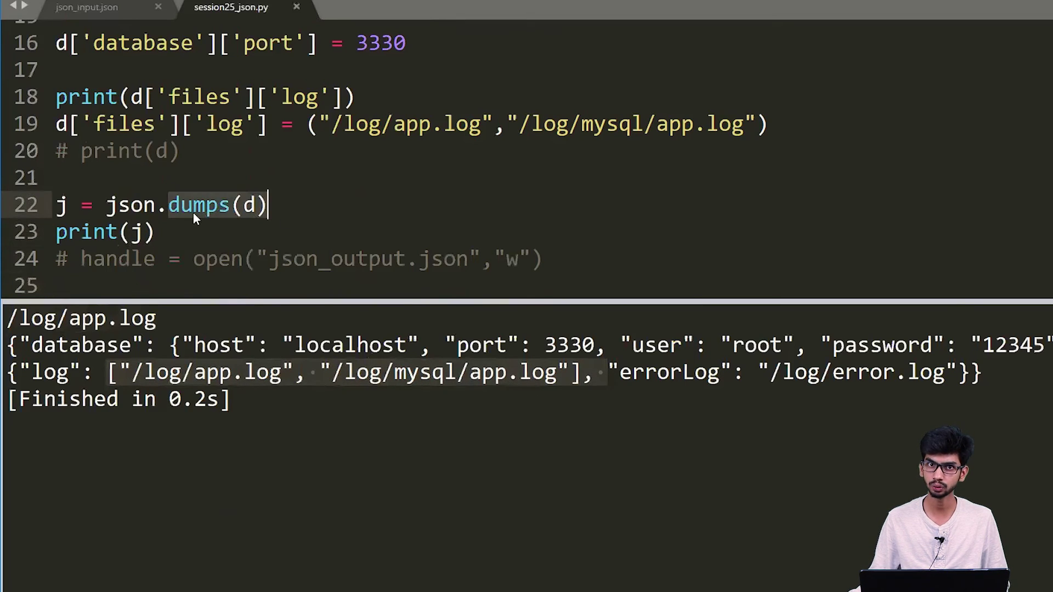
pyautogui.press('Down')
pyautogui.press('Left')
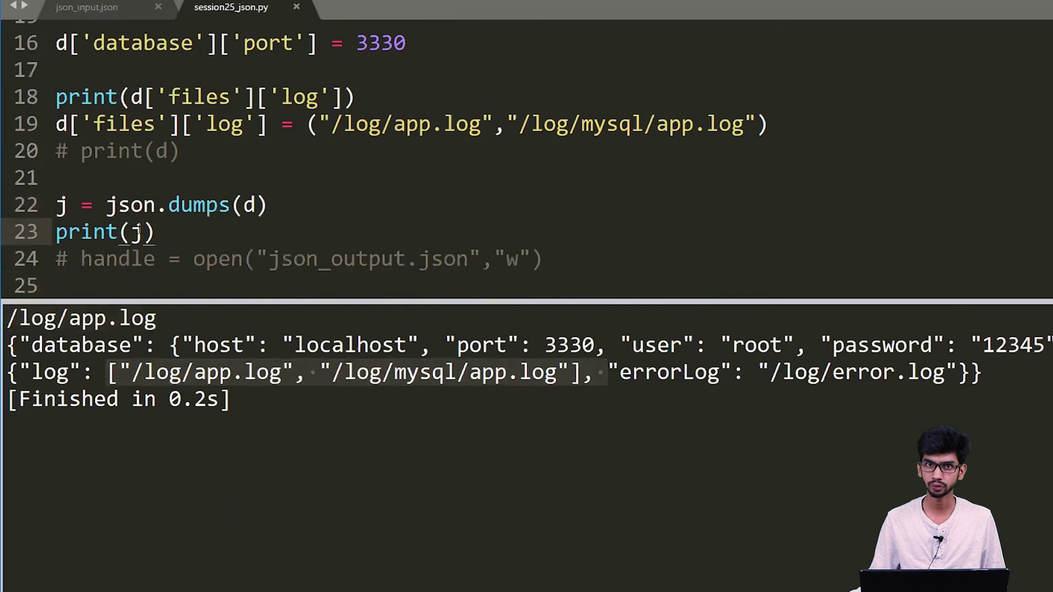
pyautogui.click(167, 234)
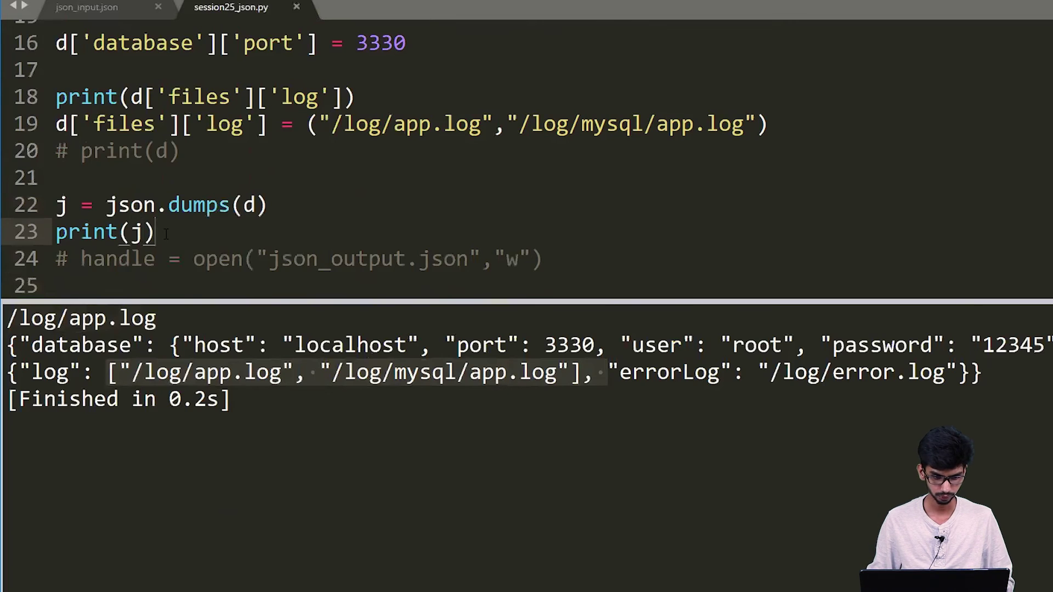
# - Comment out print(j) and uncomment the json_output.json open line
pyautogui.hotkey('ctrl', '/')
pyautogui.press('Down')
pyautogui.hotkey('ctrl', '/')
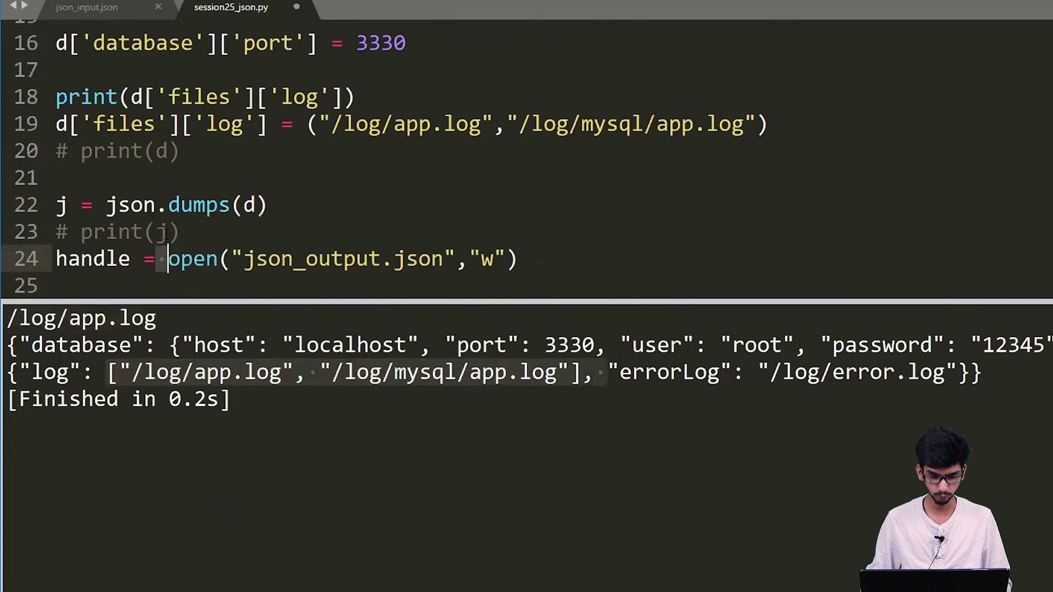
pyautogui.press('Down')
pyautogui.write('h')
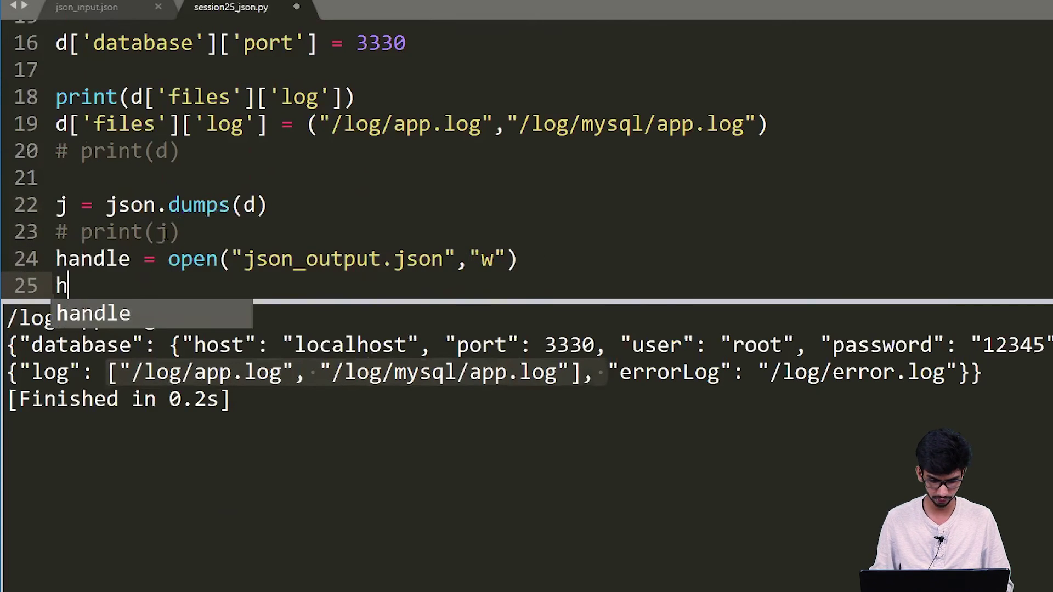
pyautogui.write('an')
# - Add handle.write(j) and handle.close(), then save and run the script
pyautogui.press('Tab')
pyautogui.write('.w')
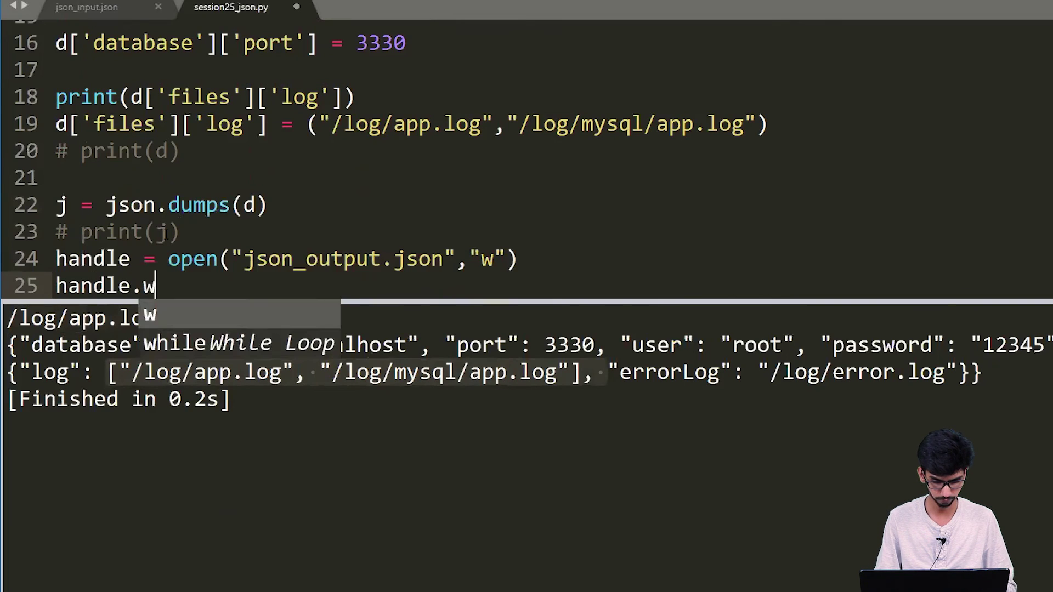
pyautogui.write('rite')
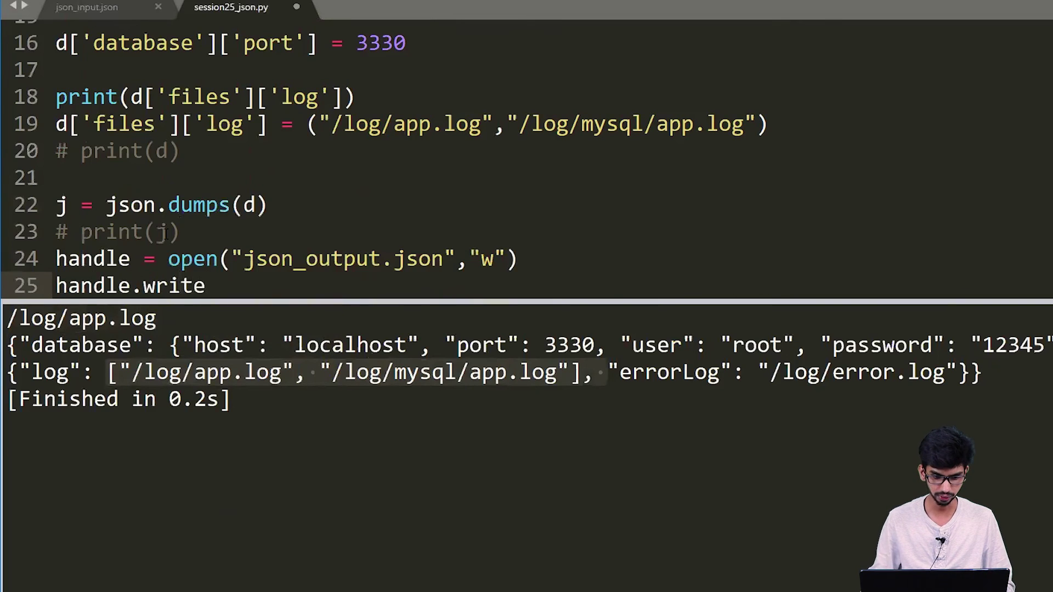
pyautogui.write('(')
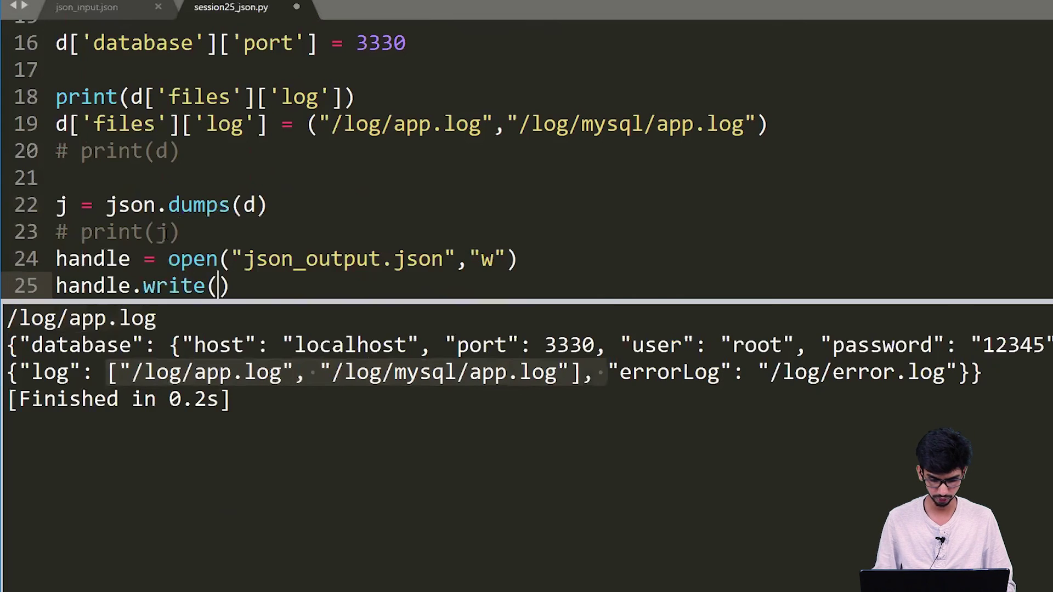
pyautogui.write('j')
pyautogui.press('Right')
pyautogui.press('Return')
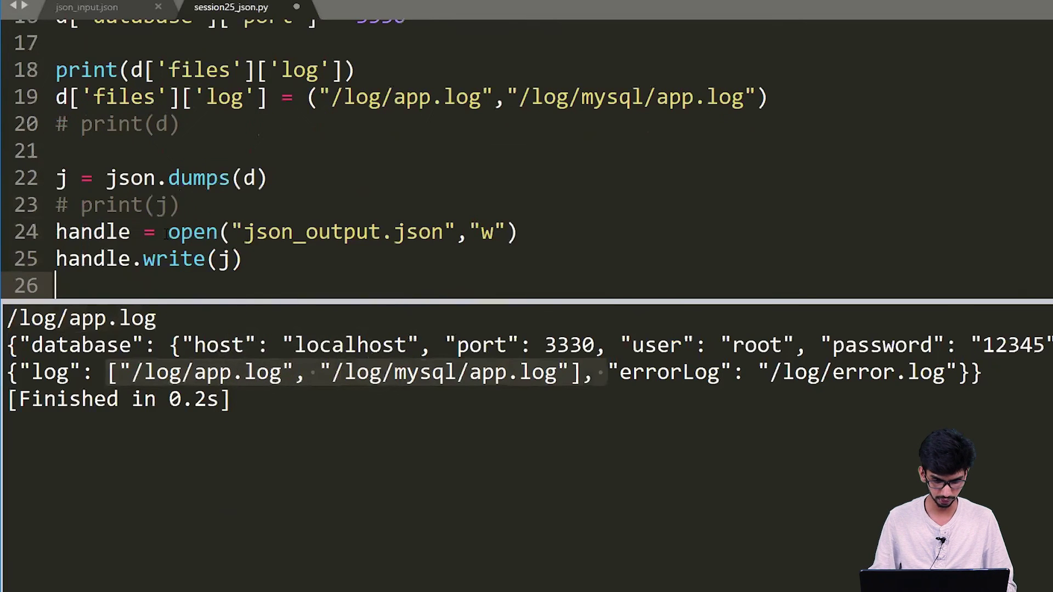
pyautogui.write('han')
pyautogui.press('Return')
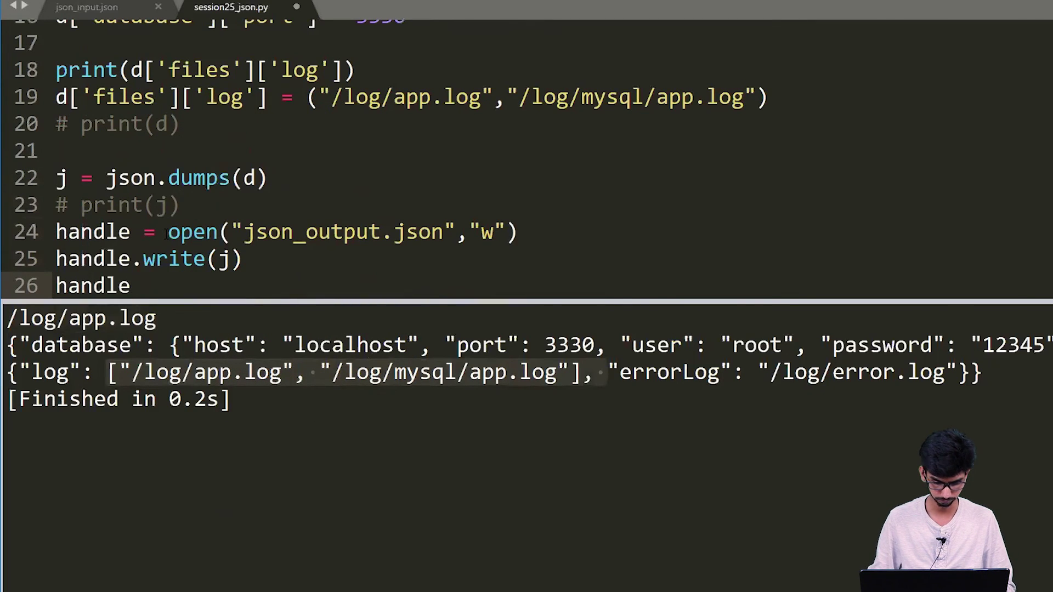
pyautogui.write('.cl')
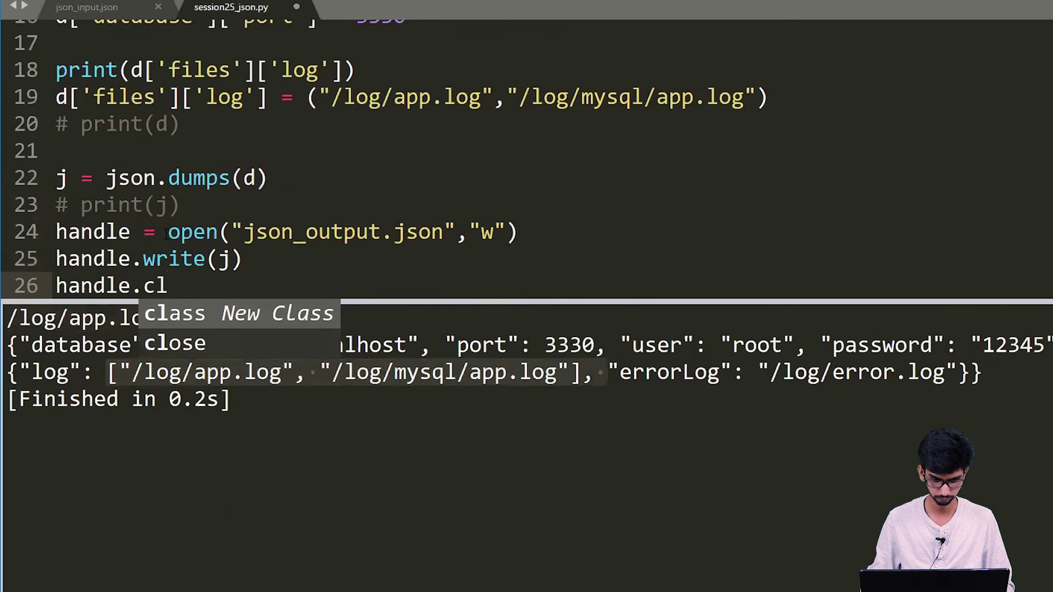
pyautogui.press('Return')
pyautogui.write('(')
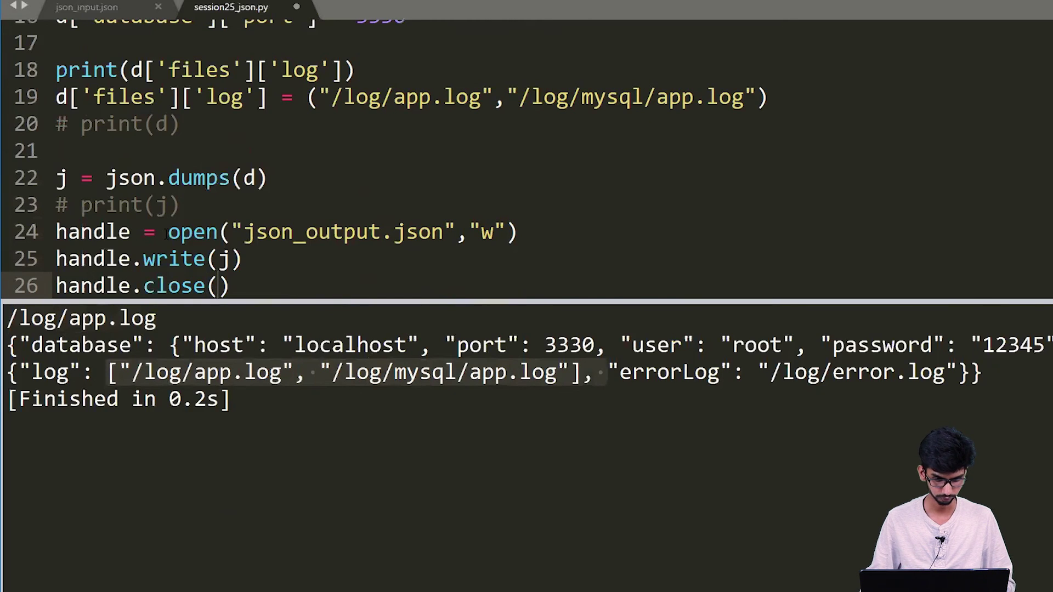
pyautogui.hotkey('ctrl', 's')
pyautogui.hotkey('ctrl', 'b')
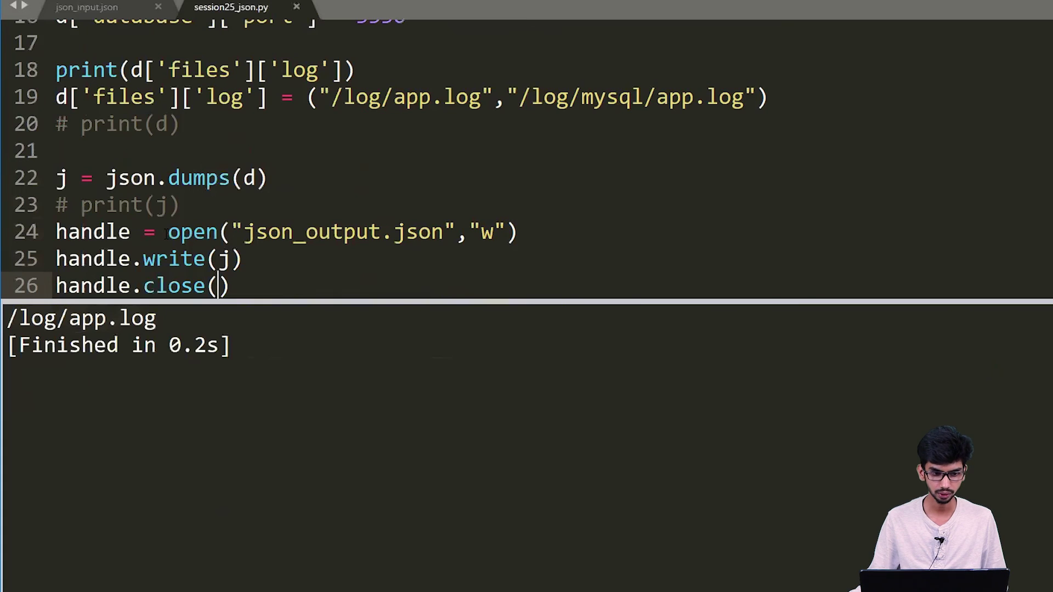
# - Open json_output.json through File > Open File
pyautogui.hotkey('alt', 'f')
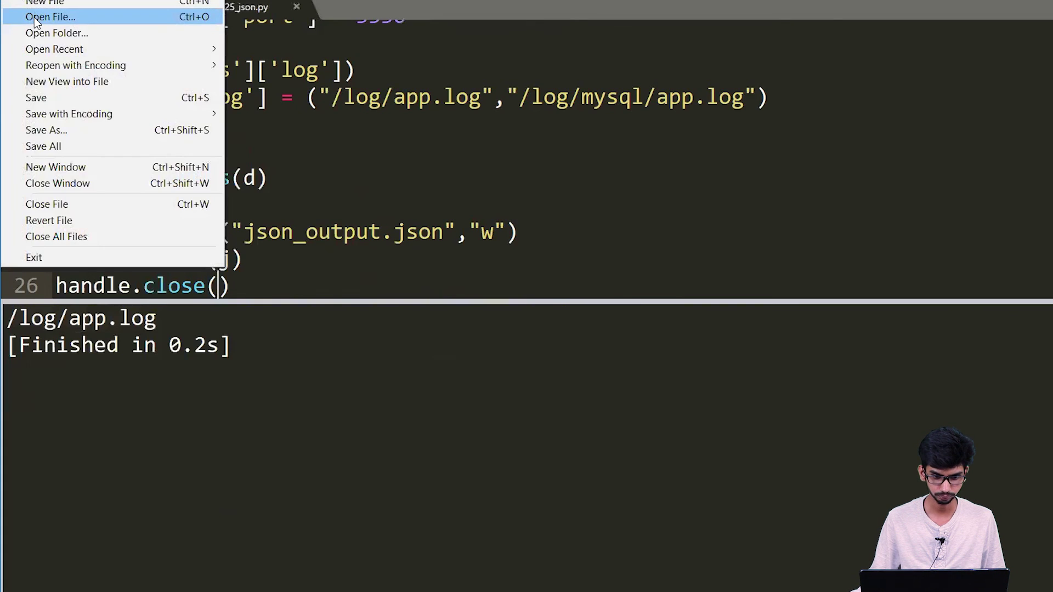
pyautogui.click(69, 18)
pyautogui.click(311, 102)
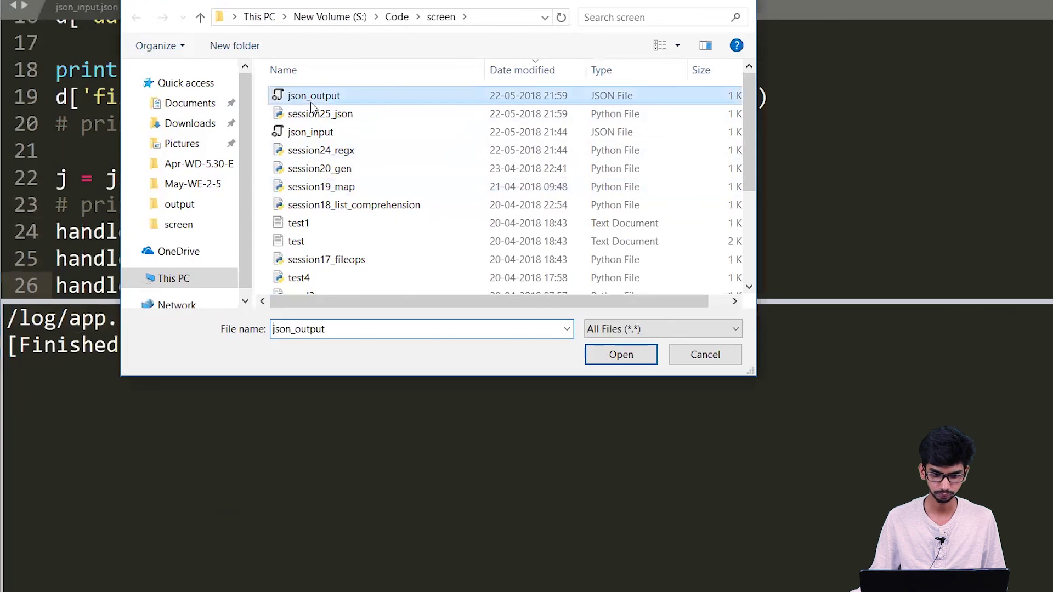
pyautogui.doubleClick(309, 102)
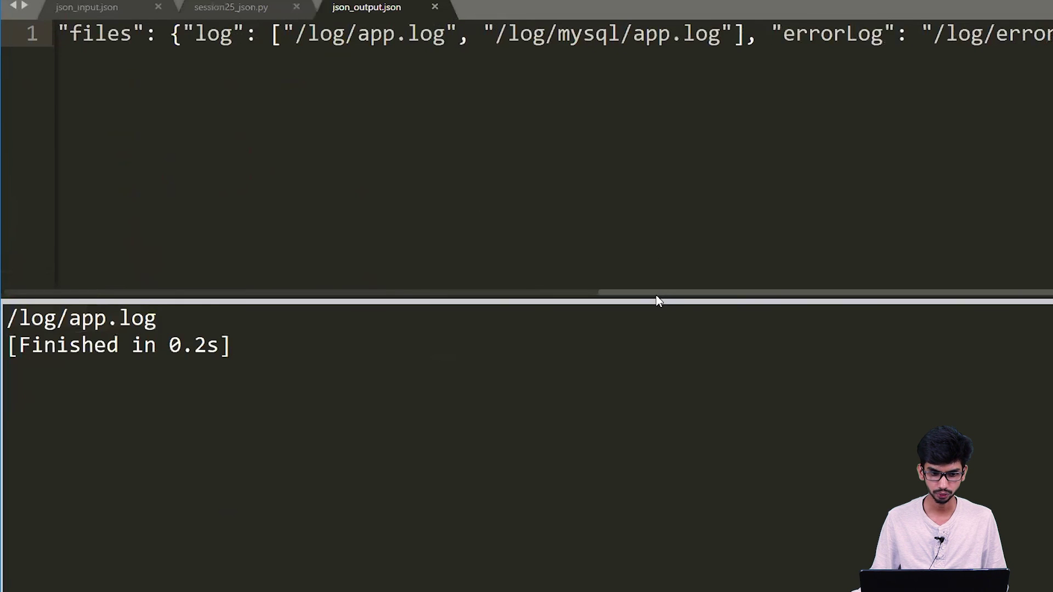
pyautogui.moveTo(655, 295); pyautogui.dragTo(58, 306)
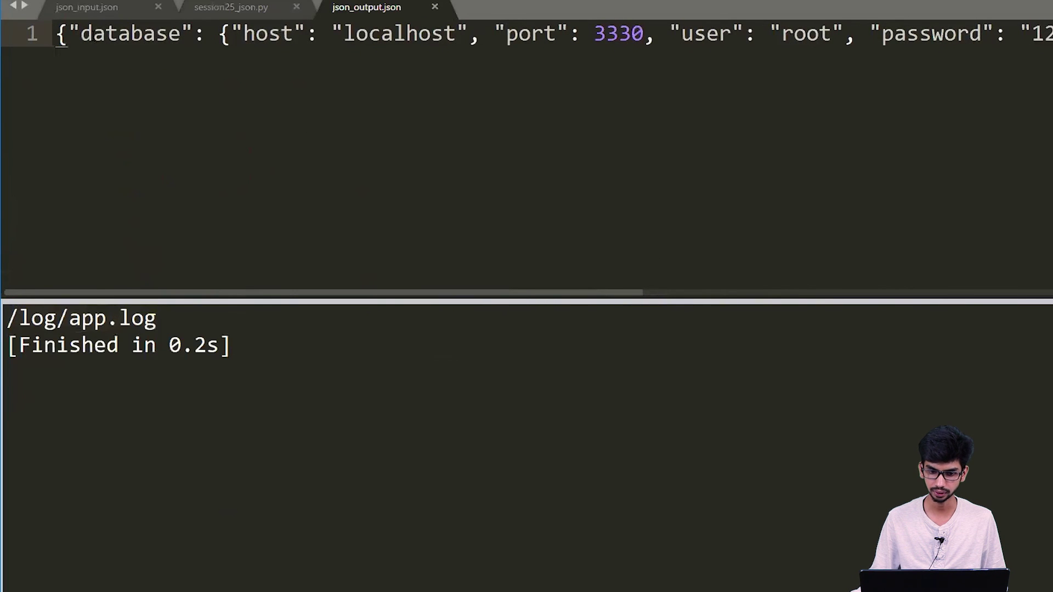
pyautogui.hscroll(5, 219, 51)
# - Inspect the one-line JSON, highlighting the log list and the port value 3330
pyautogui.click(305, 33)
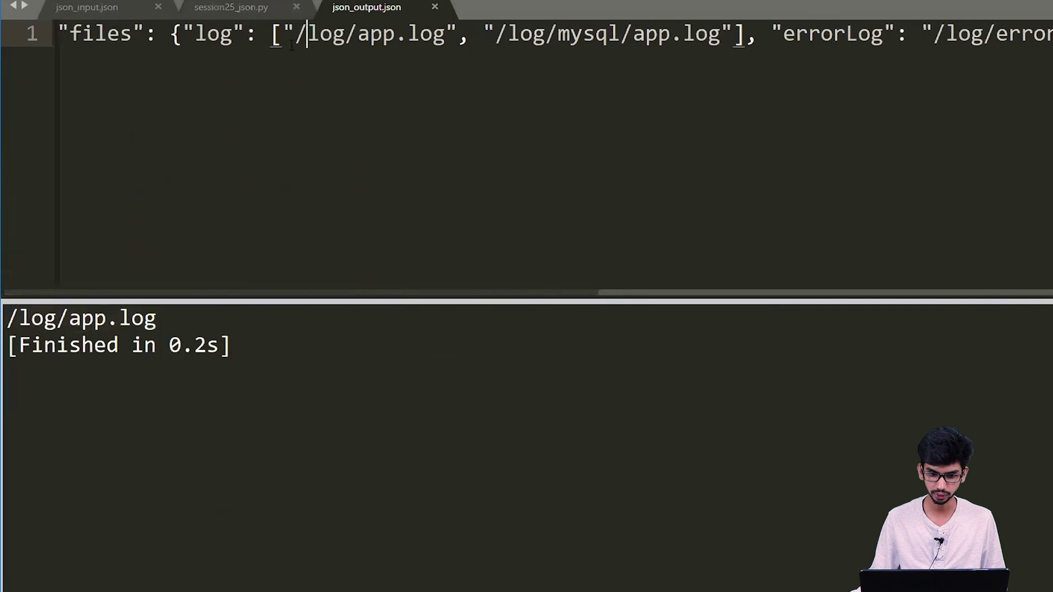
pyautogui.moveTo(271, 34); pyautogui.dragTo(732, 33)
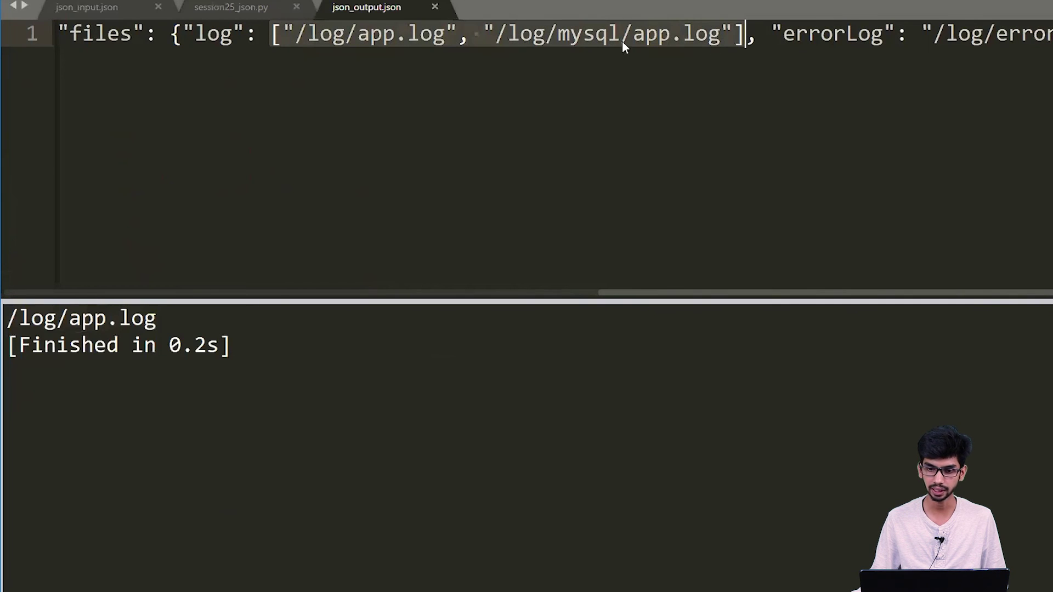
pyautogui.click(565, 33)
pyautogui.click(257, 33)
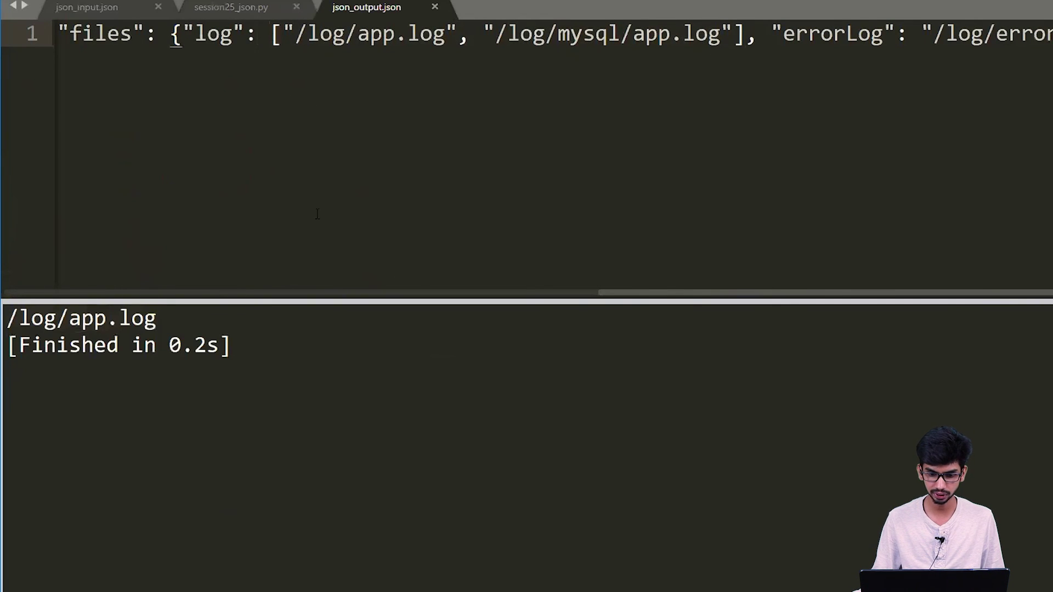
pyautogui.moveTo(685, 295)
pyautogui.mouseDown()
pyautogui.moveTo(263, 291)
pyautogui.moveTo(131, 272)
pyautogui.mouseUp()
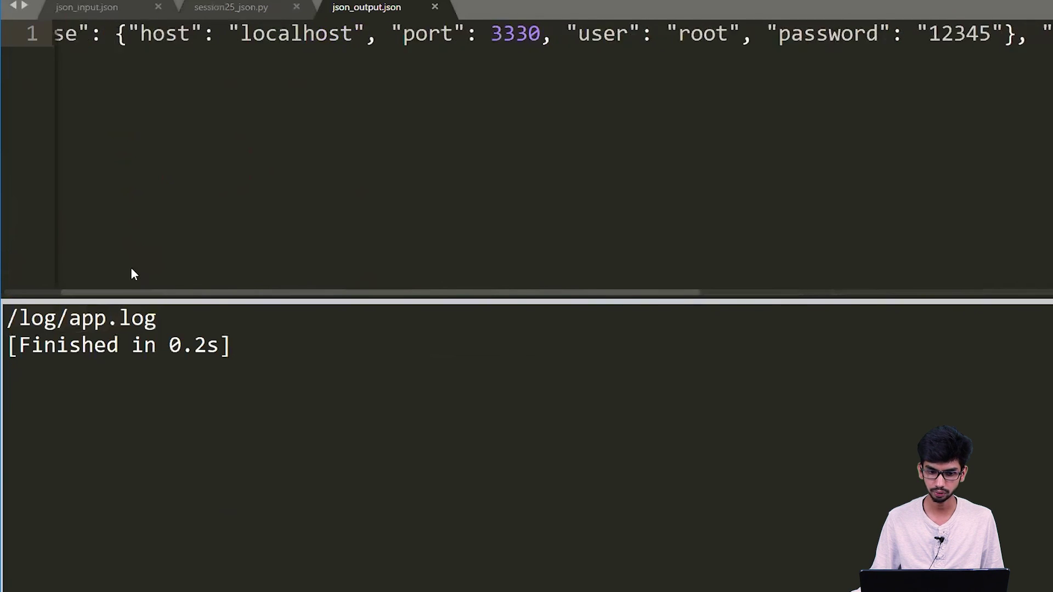
pyautogui.moveTo(516, 33); pyautogui.dragTo(553, 33)
pyautogui.click(578, 33)
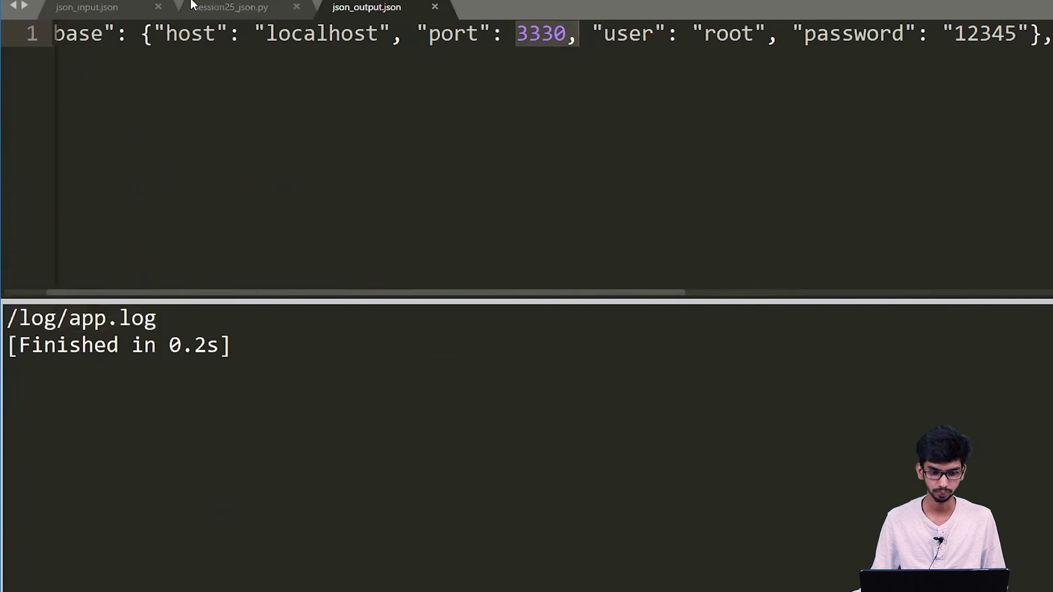
pyautogui.click(228, 10)
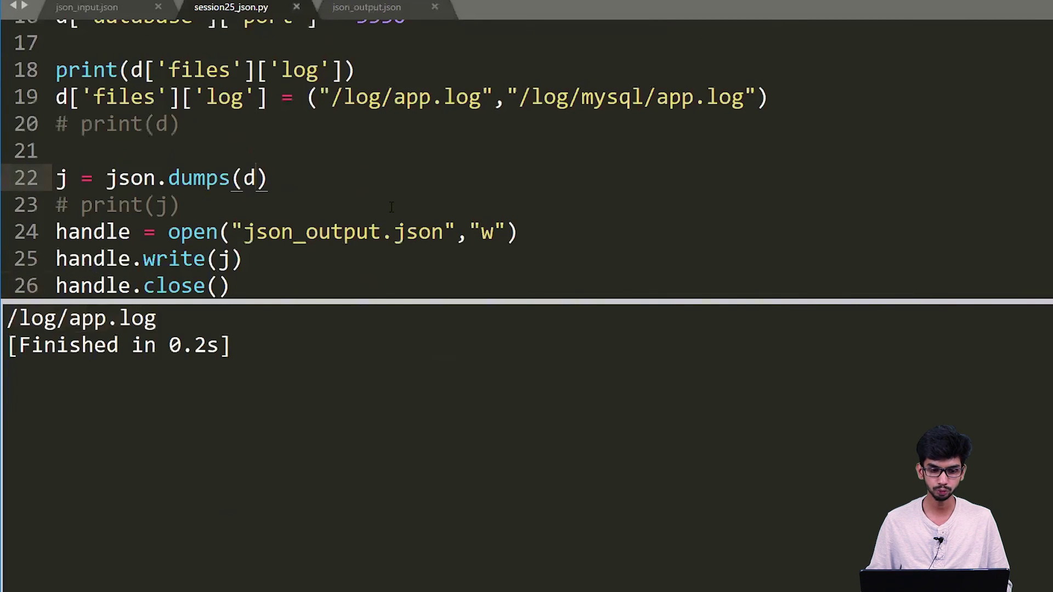
# - Add indent=4 to the json.dumps(d) call on line 22
pyautogui.press('Left')
pyautogui.press('Left')
pyautogui.press('Left')
pyautogui.press('Left')
pyautogui.press('Left')
pyautogui.press('Left')
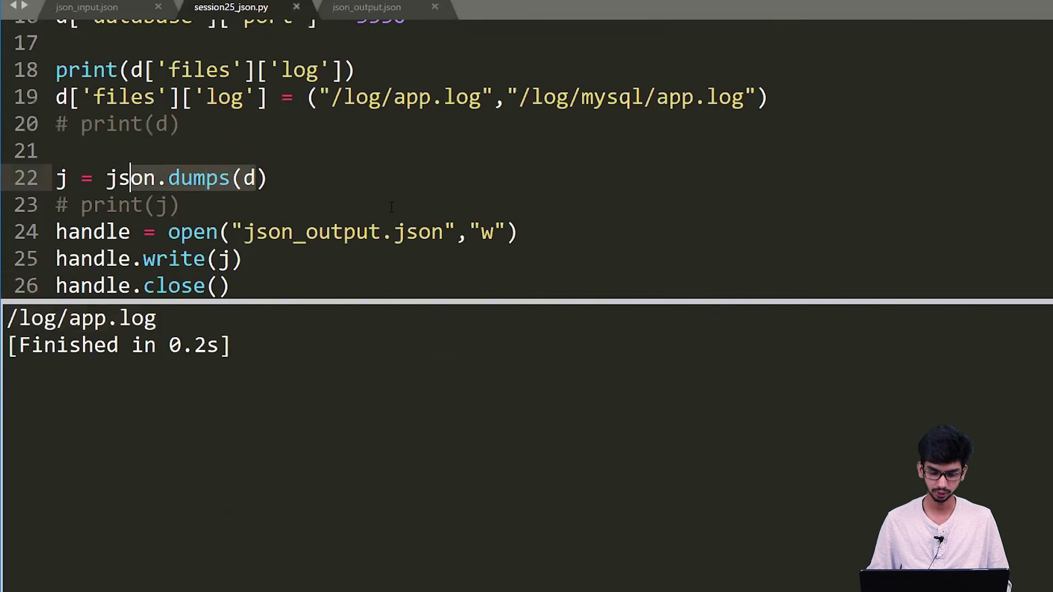
pyautogui.press('End')
pyautogui.press('Left')
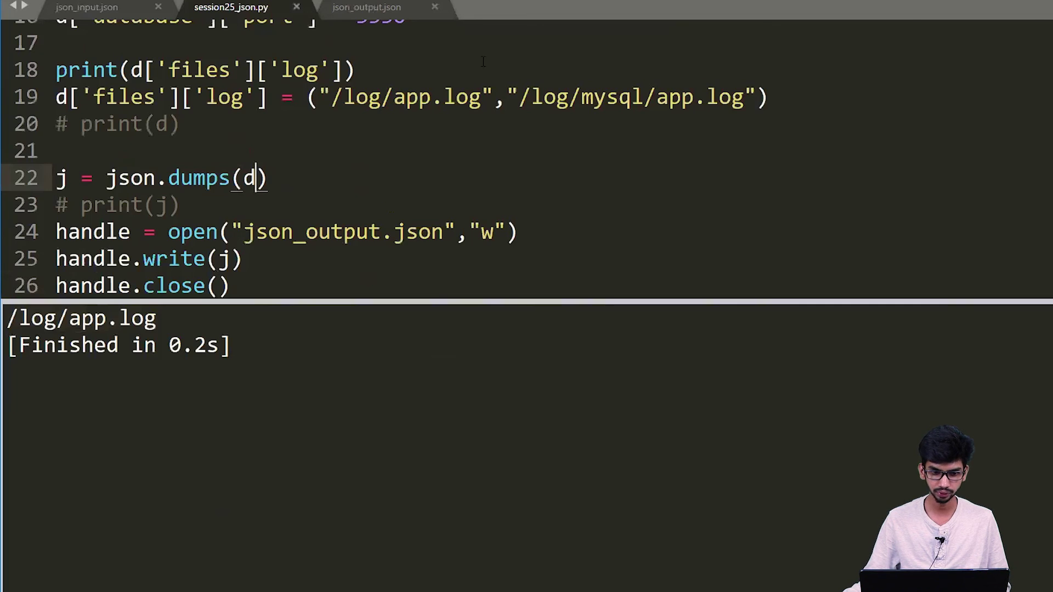
pyautogui.click(389, 9)
pyautogui.hscroll(5, 302, 56)
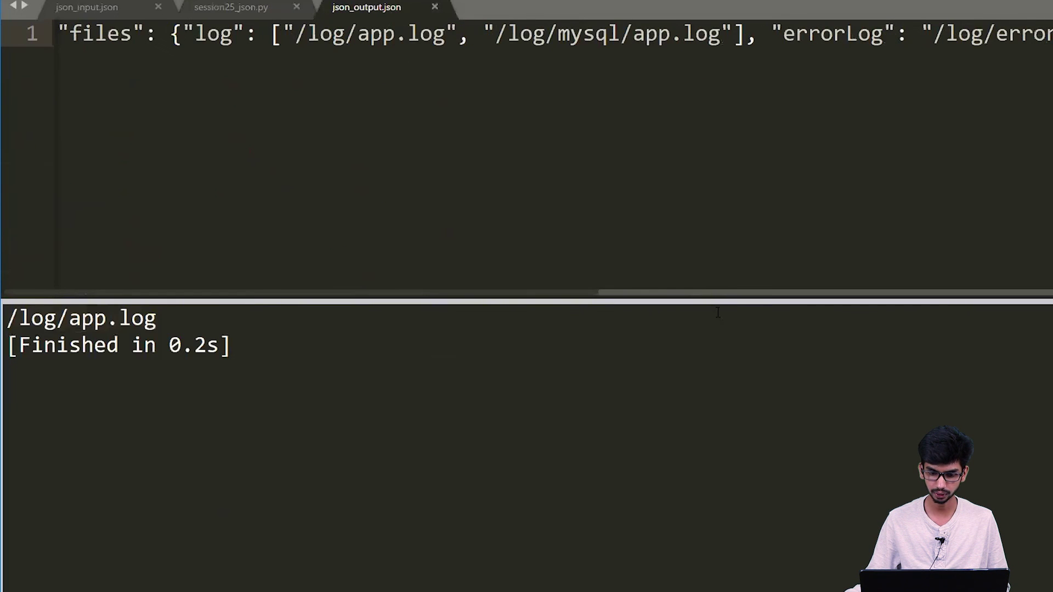
pyautogui.hscroll(-10, 706, 302)
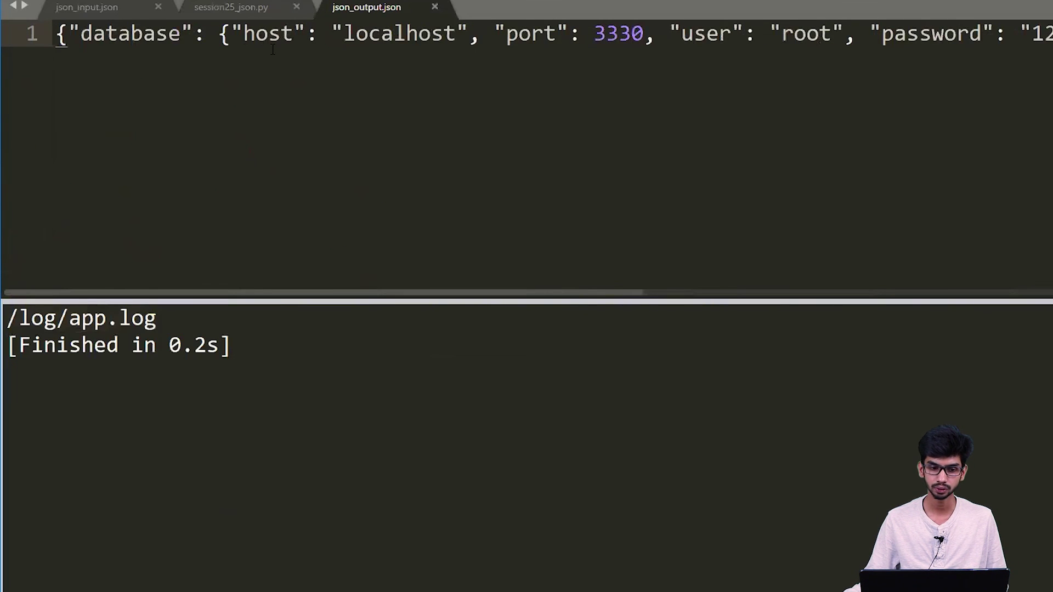
pyautogui.click(238, 8)
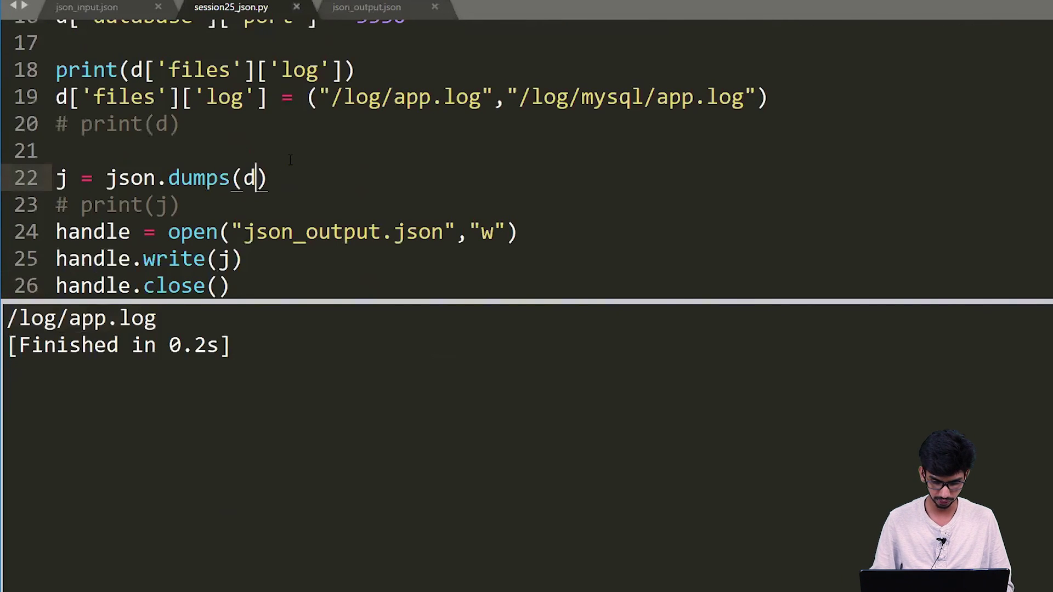
pyautogui.write(',in')
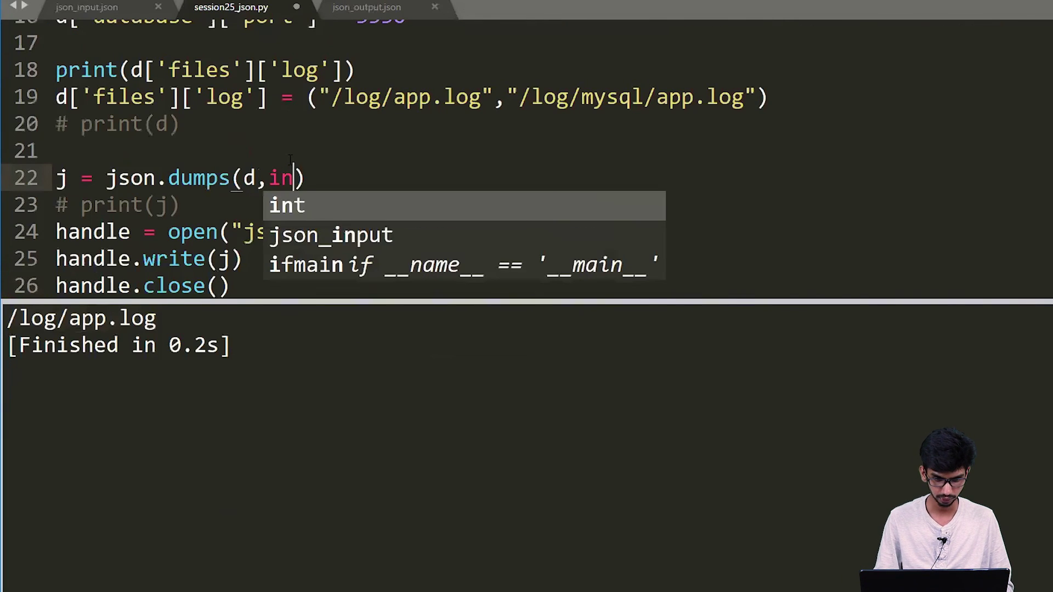
pyautogui.write('dent=')
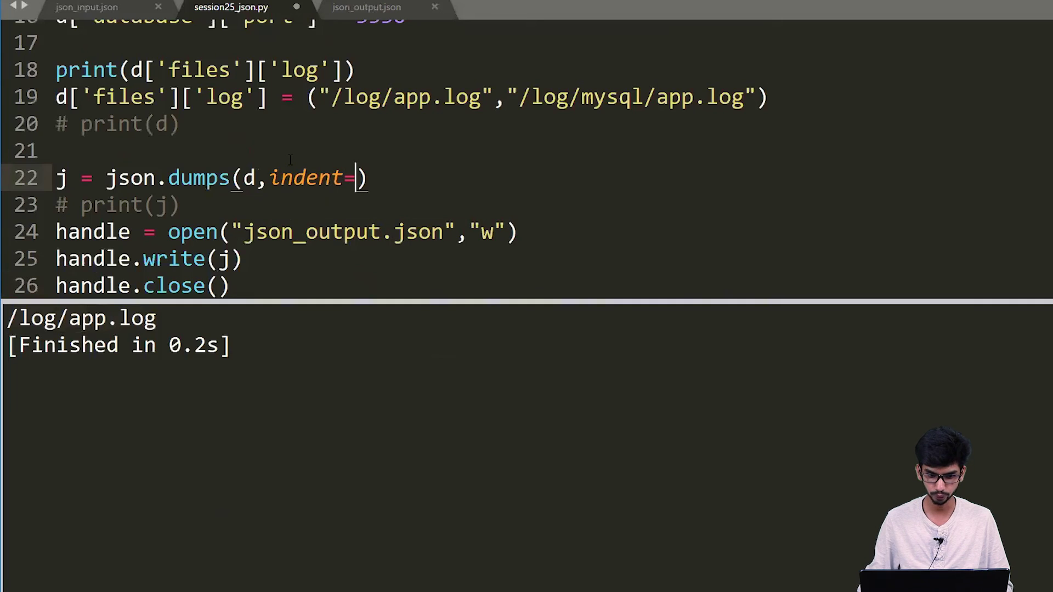
pyautogui.write('4')
# - Save and rerun, then confirm json_output.json shows four-space indented JSON
pyautogui.hotkey('ctrl', 's')
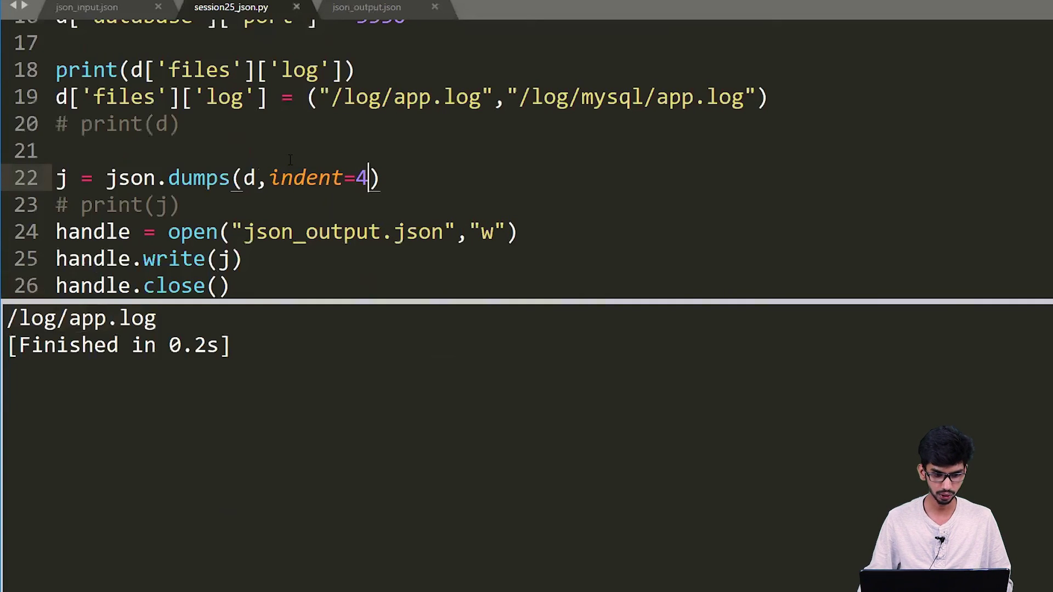
pyautogui.click(350, 9)
pyautogui.click(256, 142)
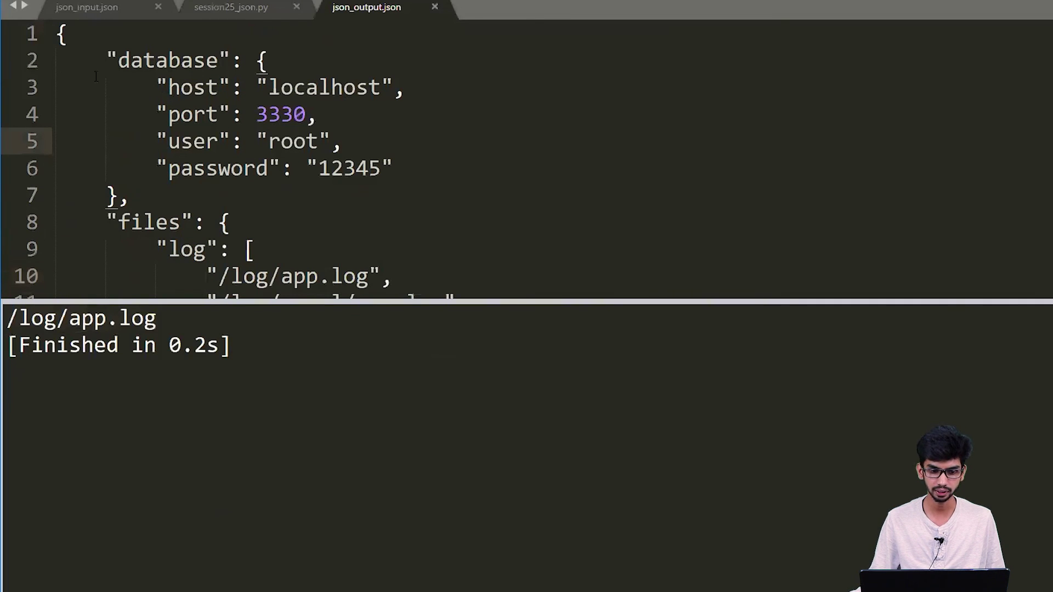
pyautogui.scroll(-5, 96, 77)
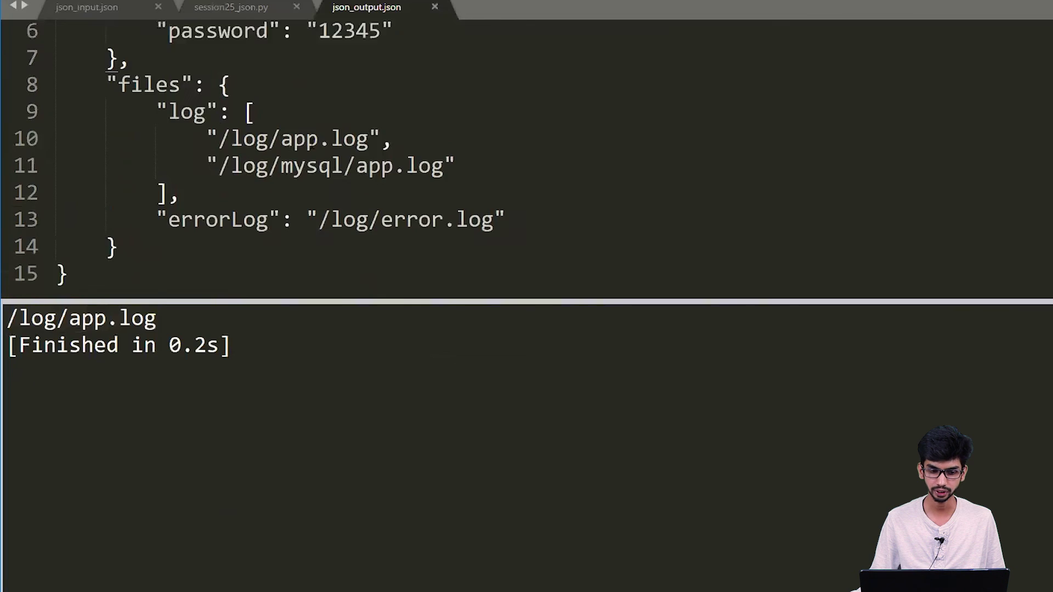
pyautogui.scroll(5, 238, 124)
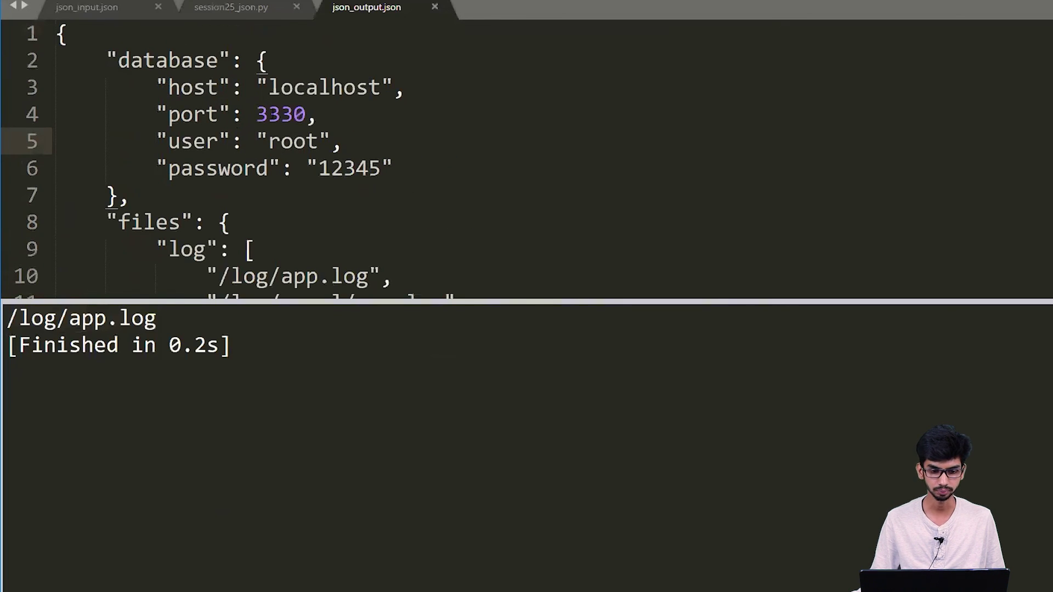
pyautogui.click(263, 115)
pyautogui.scroll(-5, 264, 114)
pyautogui.scroll(-2, 264, 115)
pyautogui.scroll(7, 264, 114)
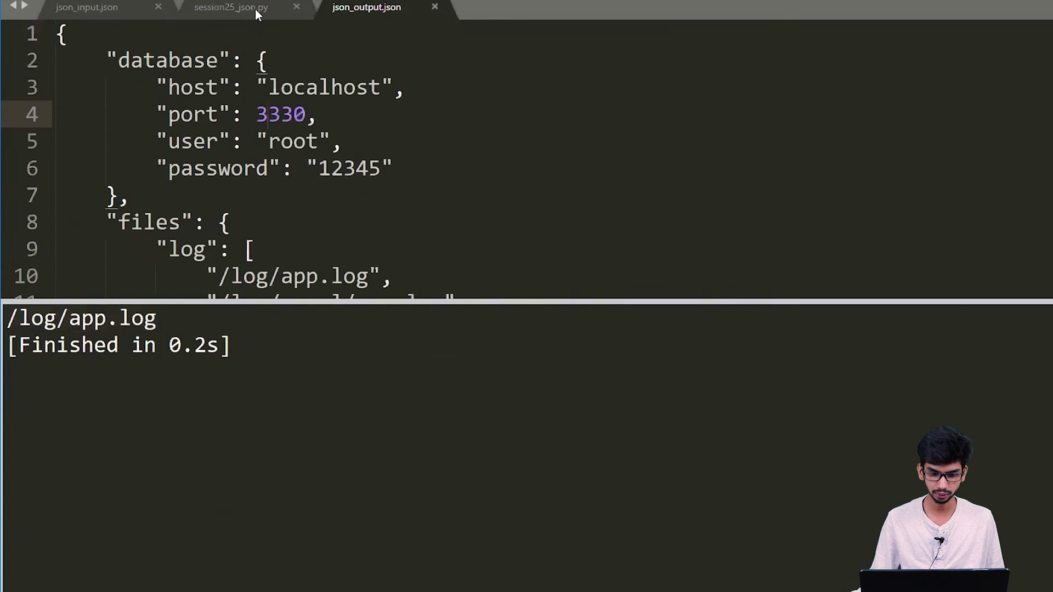
pyautogui.click(255, 9)
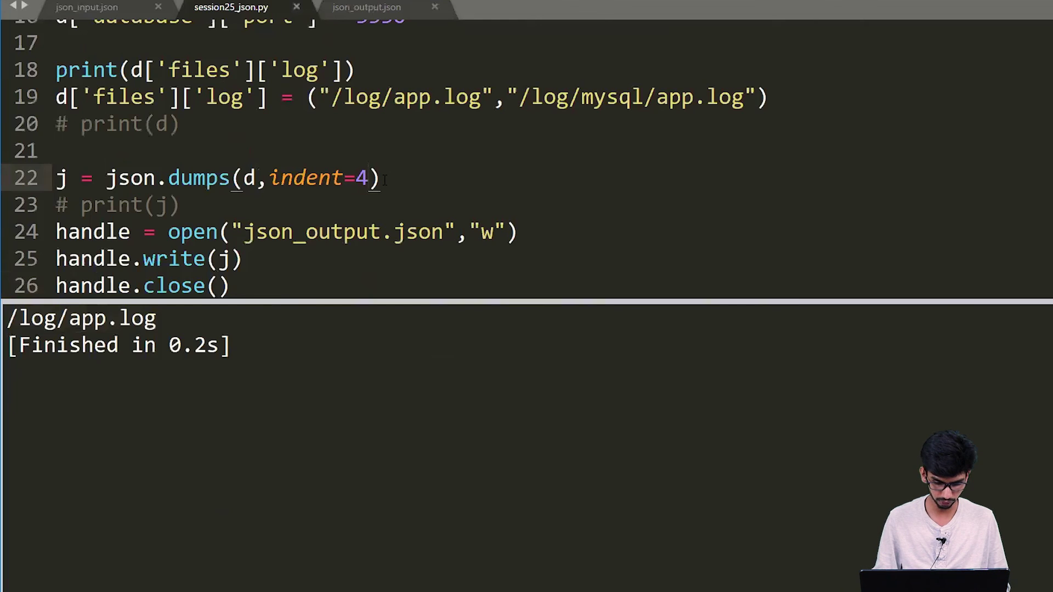
pyautogui.write(',sort_')
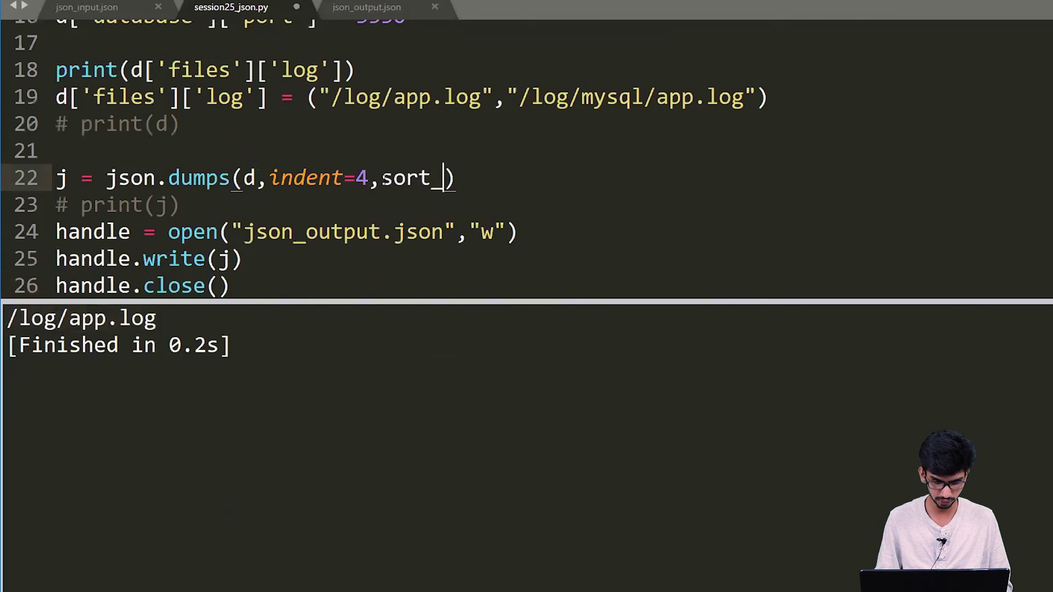
pyautogui.write('keys')
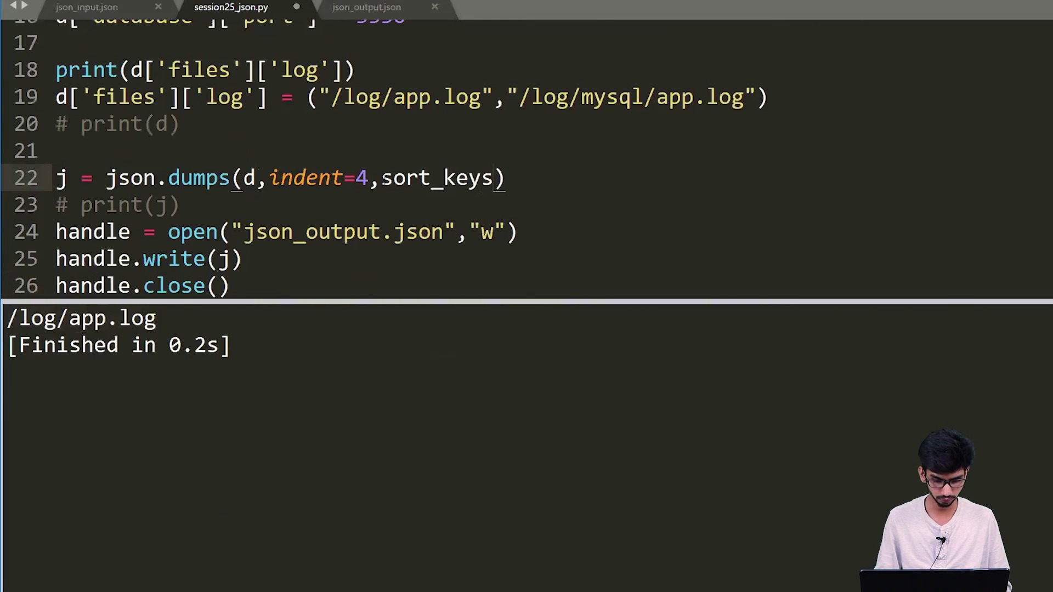
pyautogui.write('=')
pyautogui.write('True')
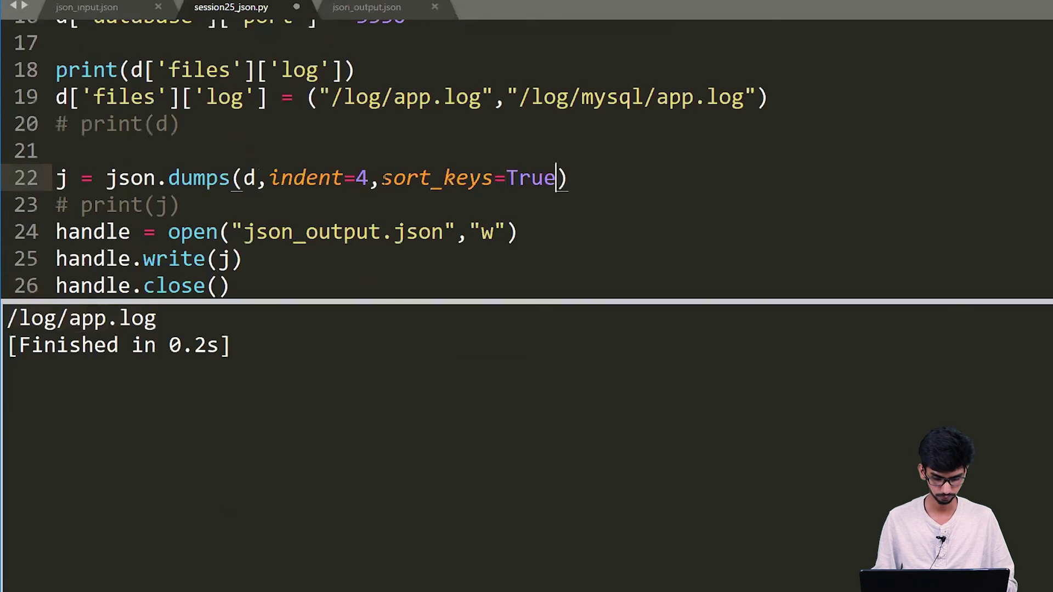
# - Add sort_keys=True to json.dumps, rerun, and confirm password now precedes port
pyautogui.hotkey('ctrl', 's')
pyautogui.hotkey('ctrl', 'Tab')
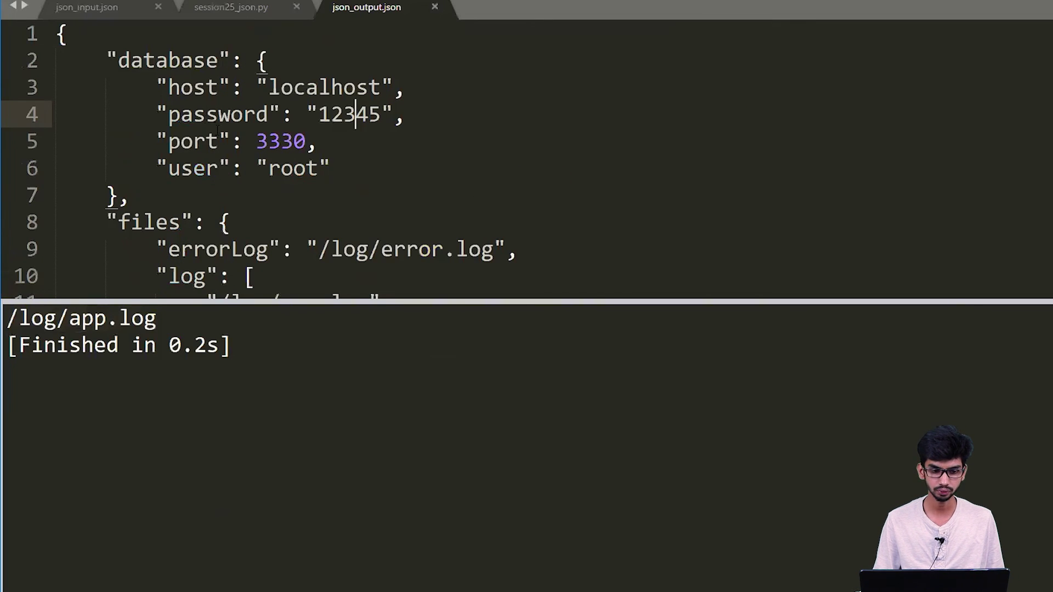
pyautogui.click(144, 114)
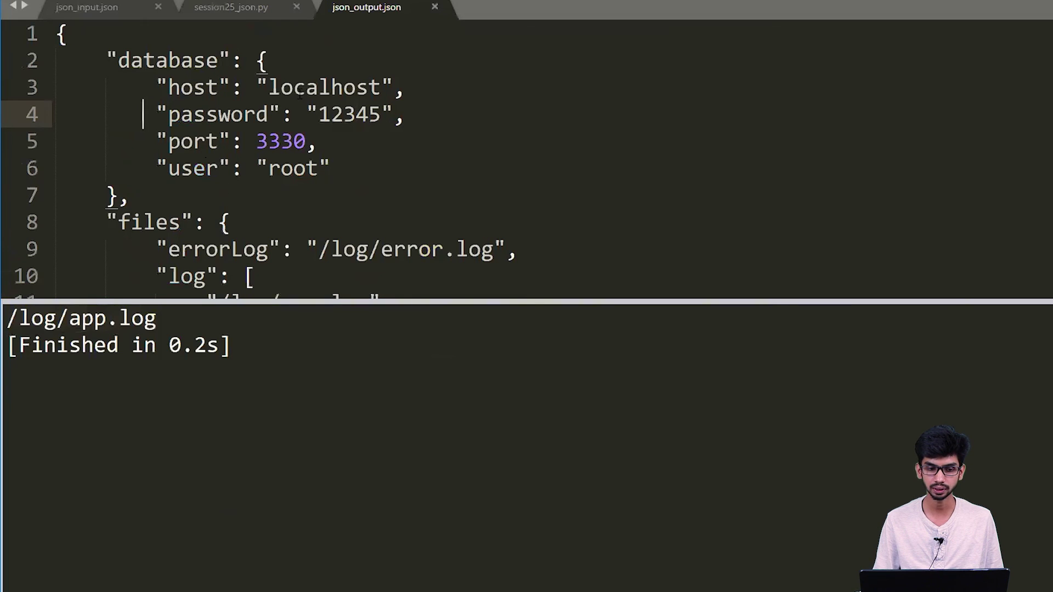
pyautogui.click(263, 13)
pyautogui.scroll(-2, 306, 179)
pyautogui.scroll(1, 306, 164)
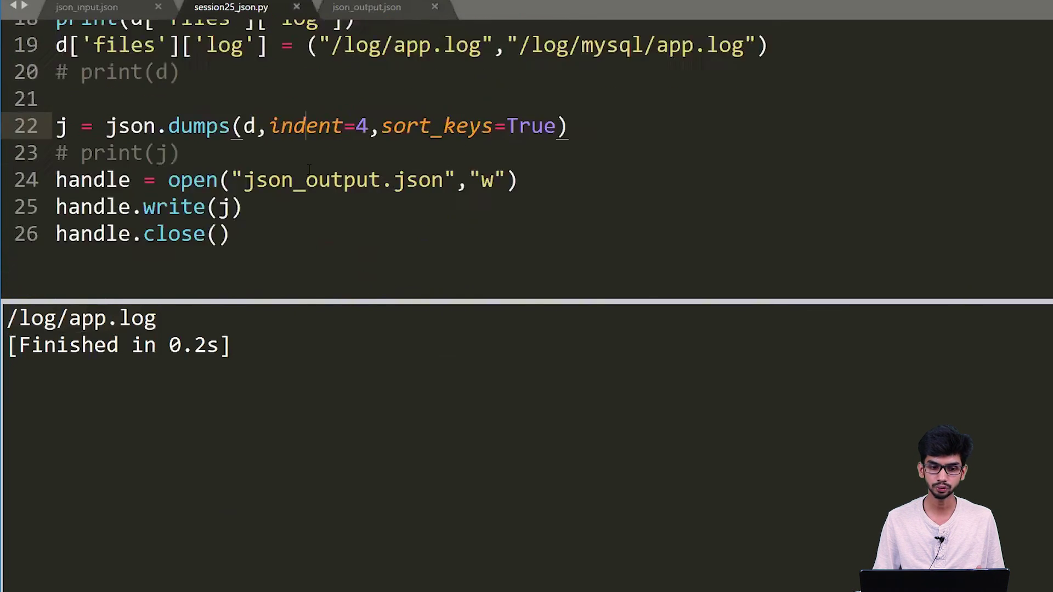
pyautogui.scroll(2, 247, 148)
pyautogui.scroll(4, 175, 114)
pyautogui.scroll(-1, 291, 219)
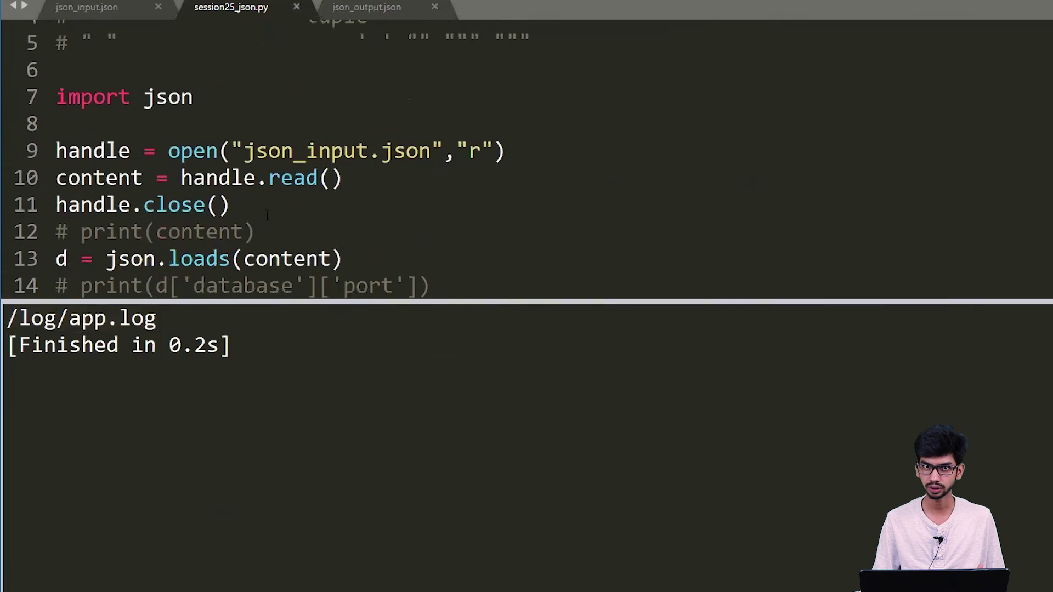
pyautogui.click(359, 183)
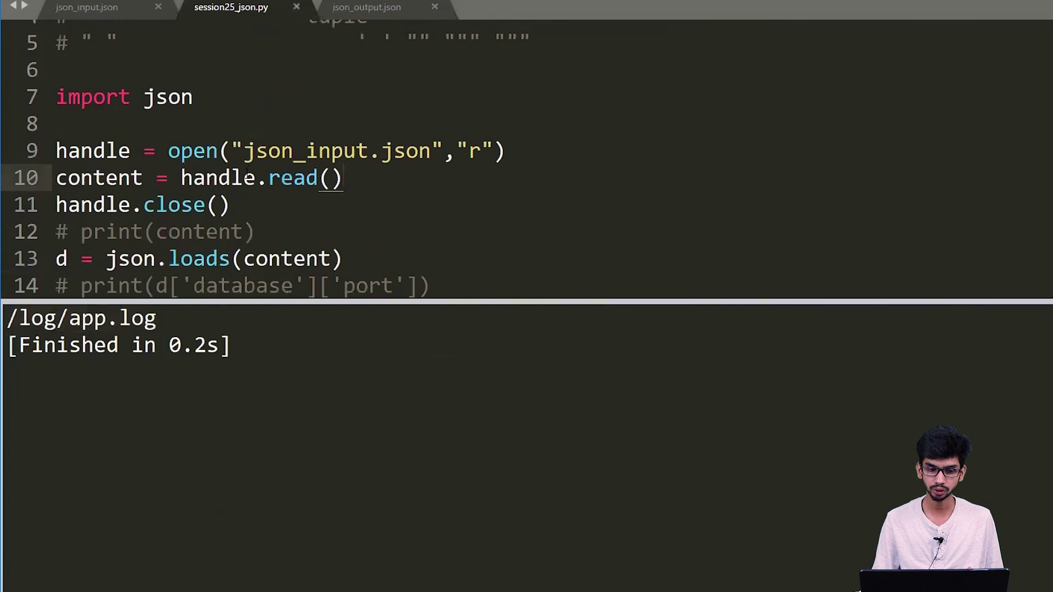
pyautogui.click(256, 178)
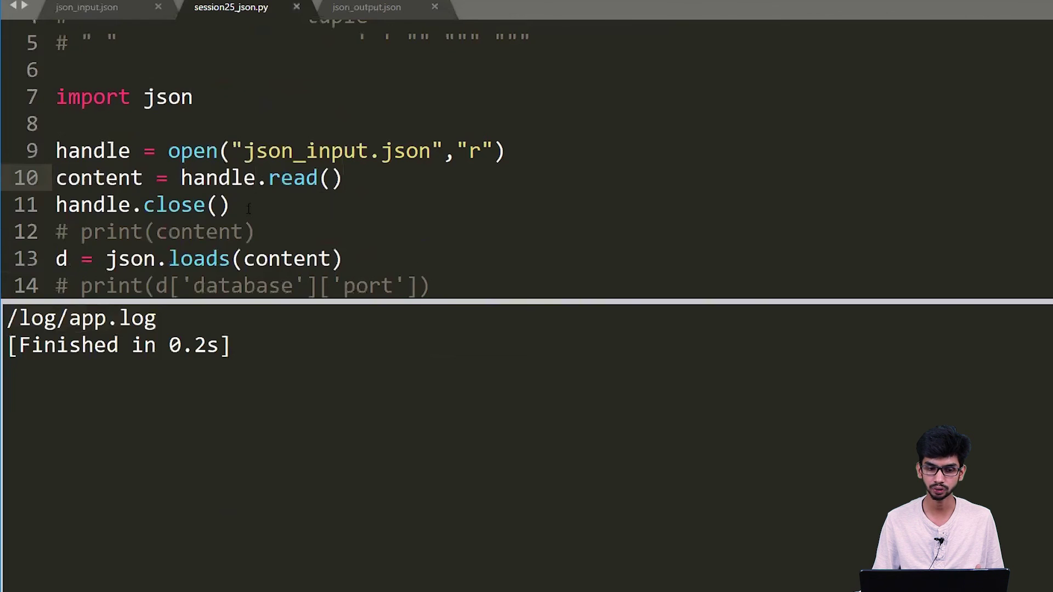
pyautogui.scroll(-1, 256, 177)
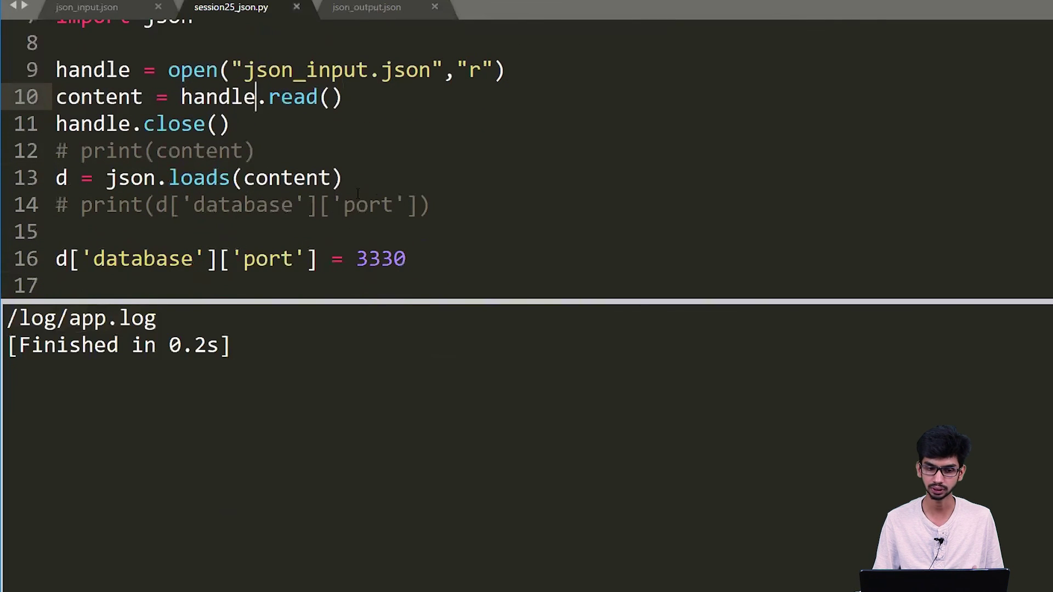
pyautogui.click(339, 169)
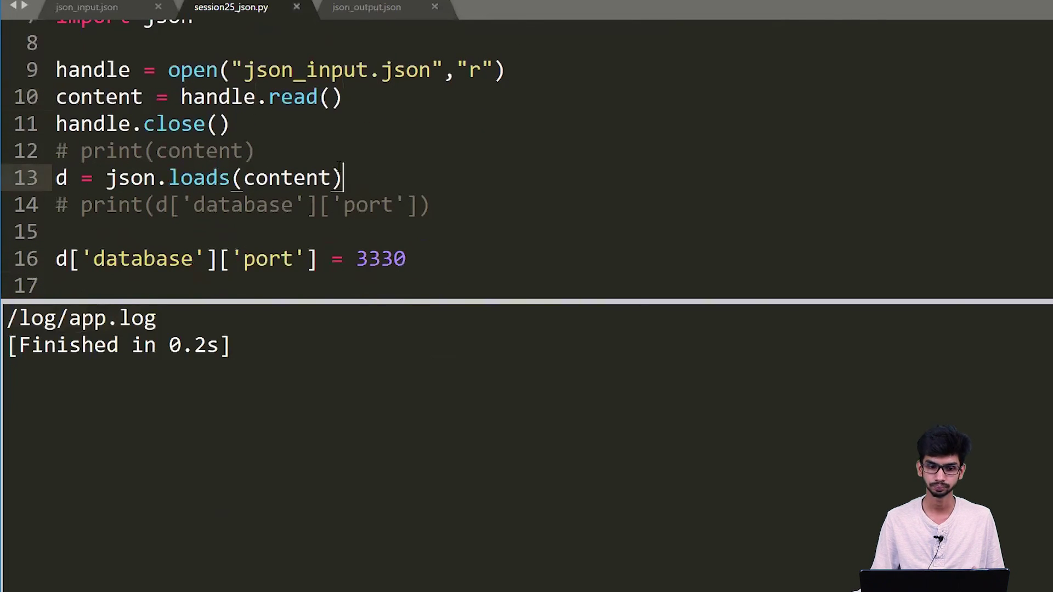
pyautogui.click(312, 142)
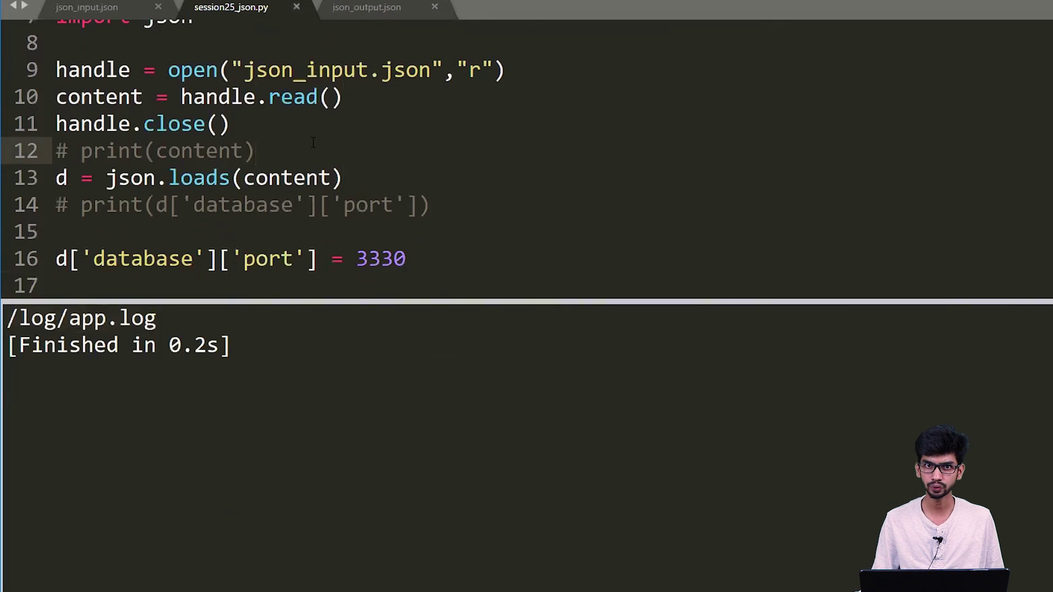
pyautogui.click(278, 123)
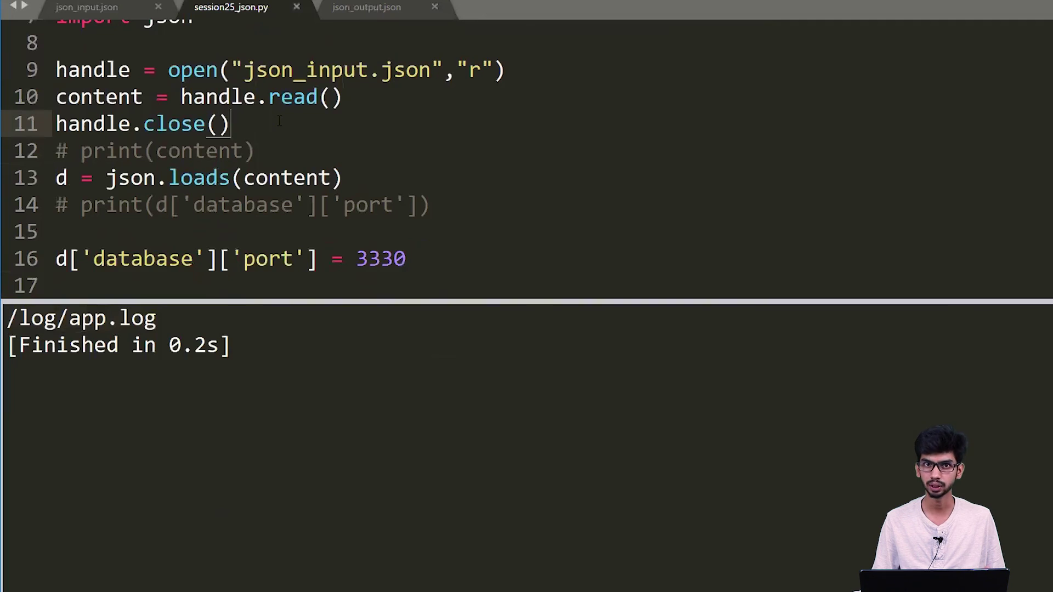